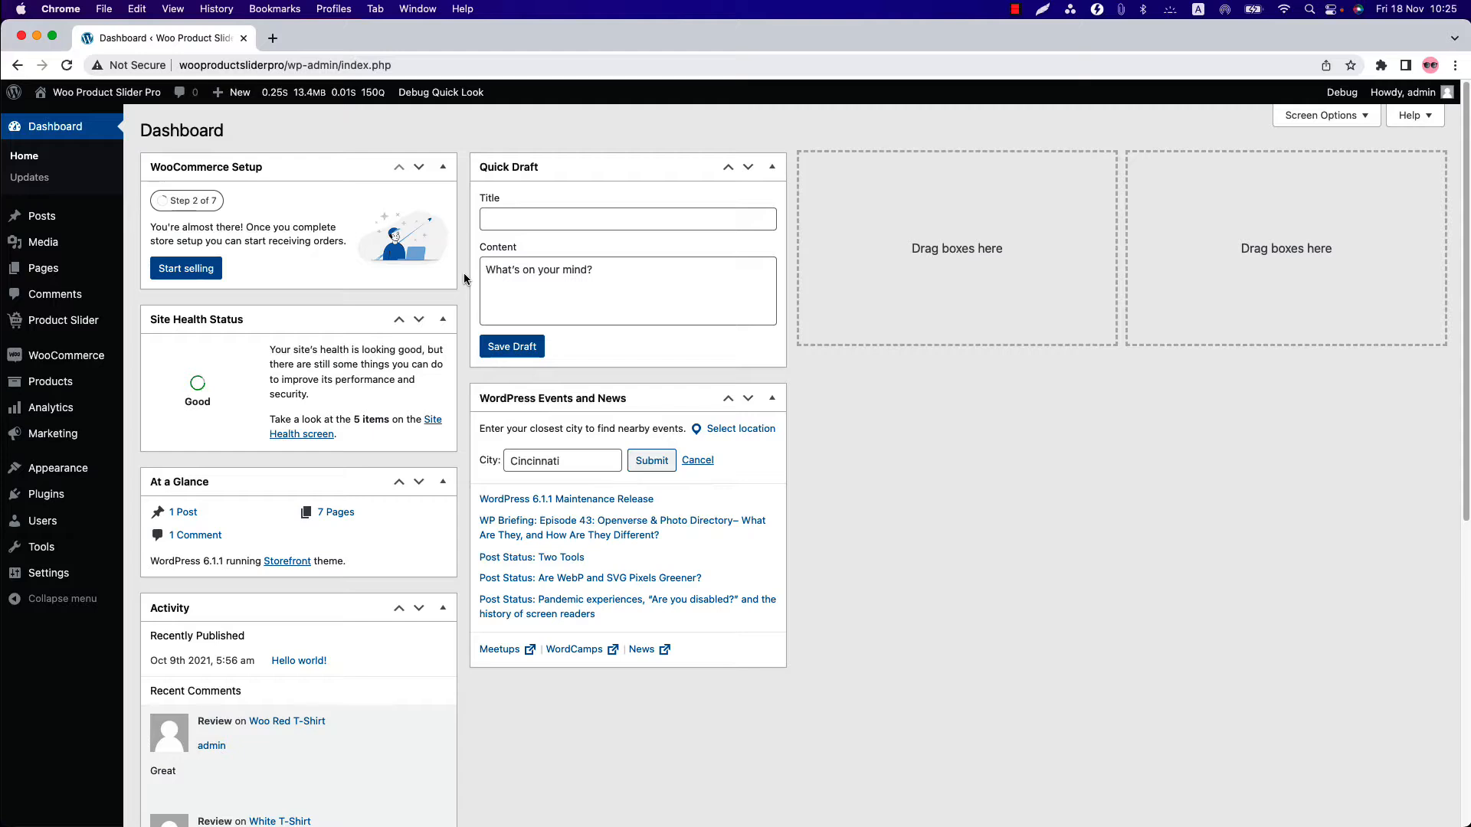
Create a new product slider titled "Test Show".
mouse_move(65, 322)
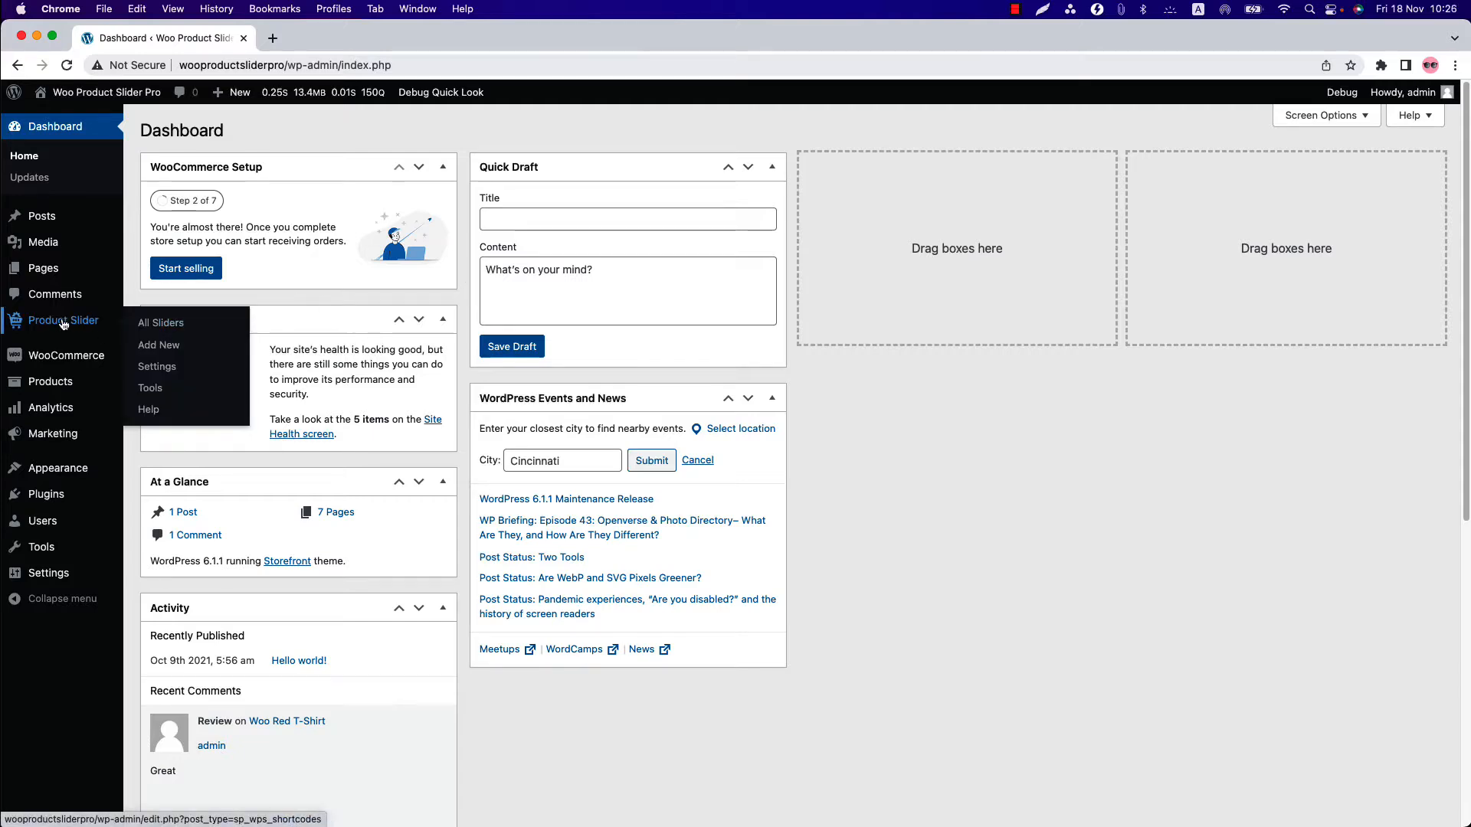
left_click(158, 323)
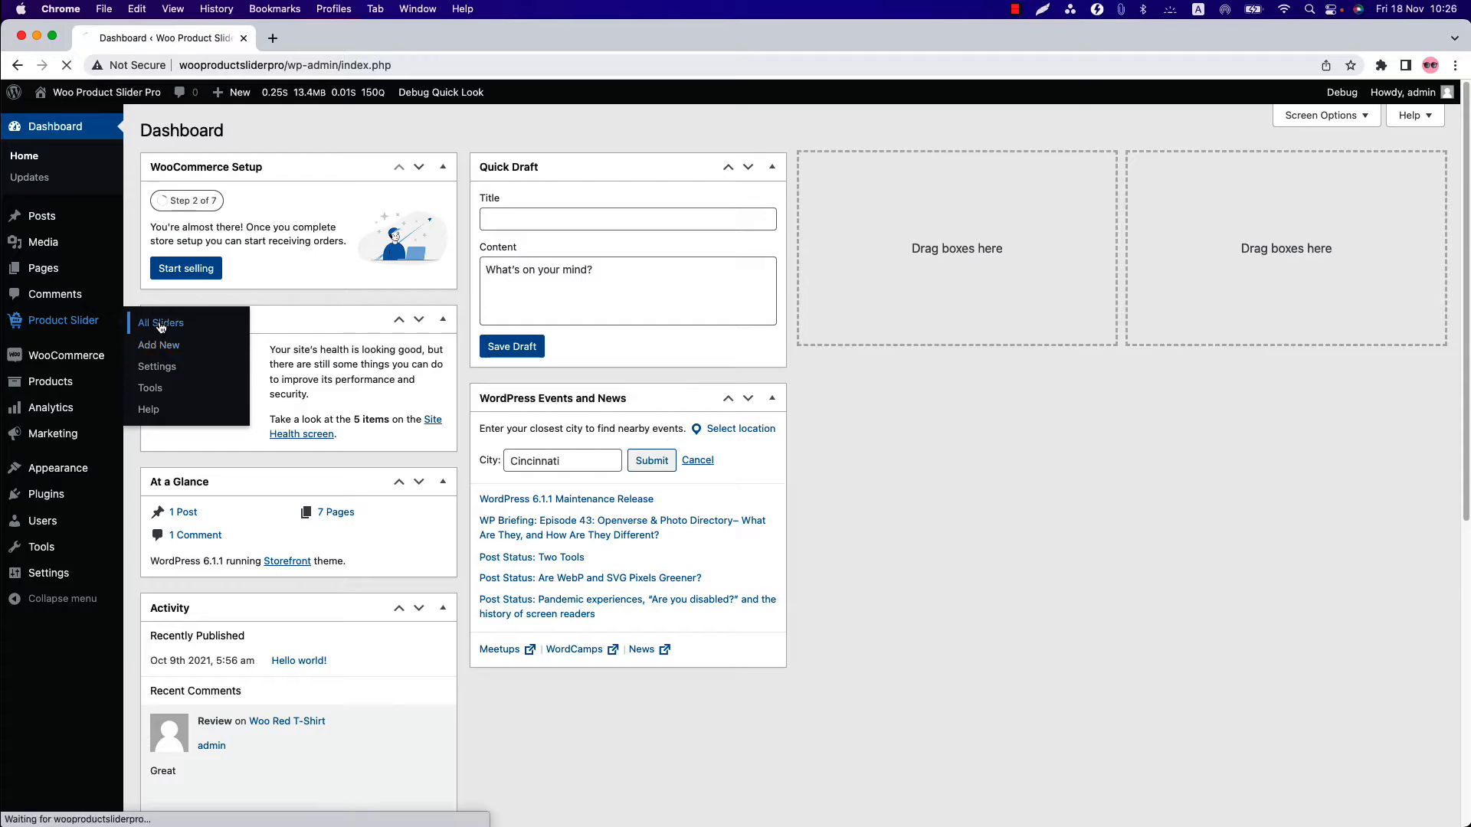
left_click(253, 131)
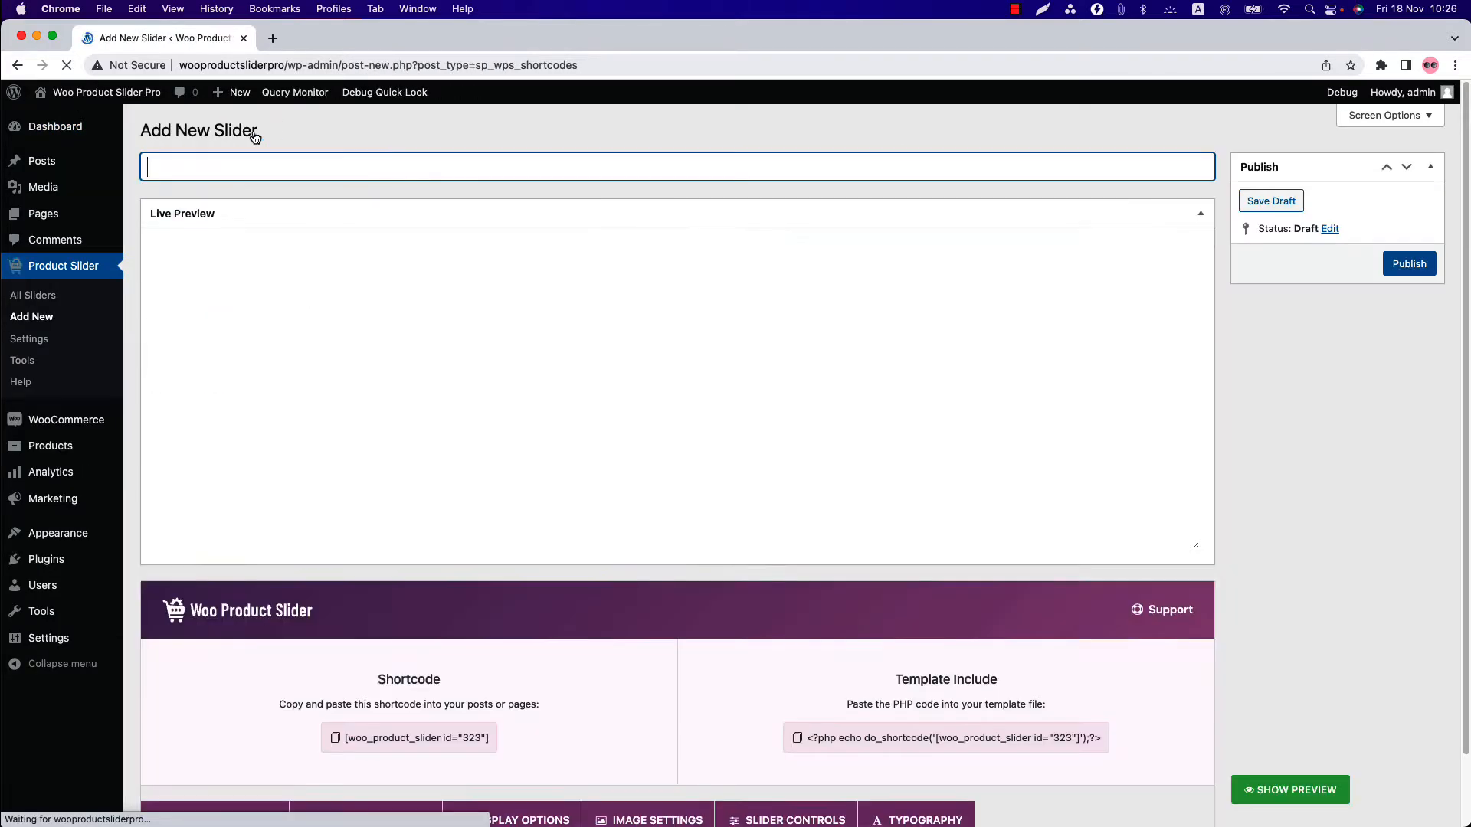
type("Test Show")
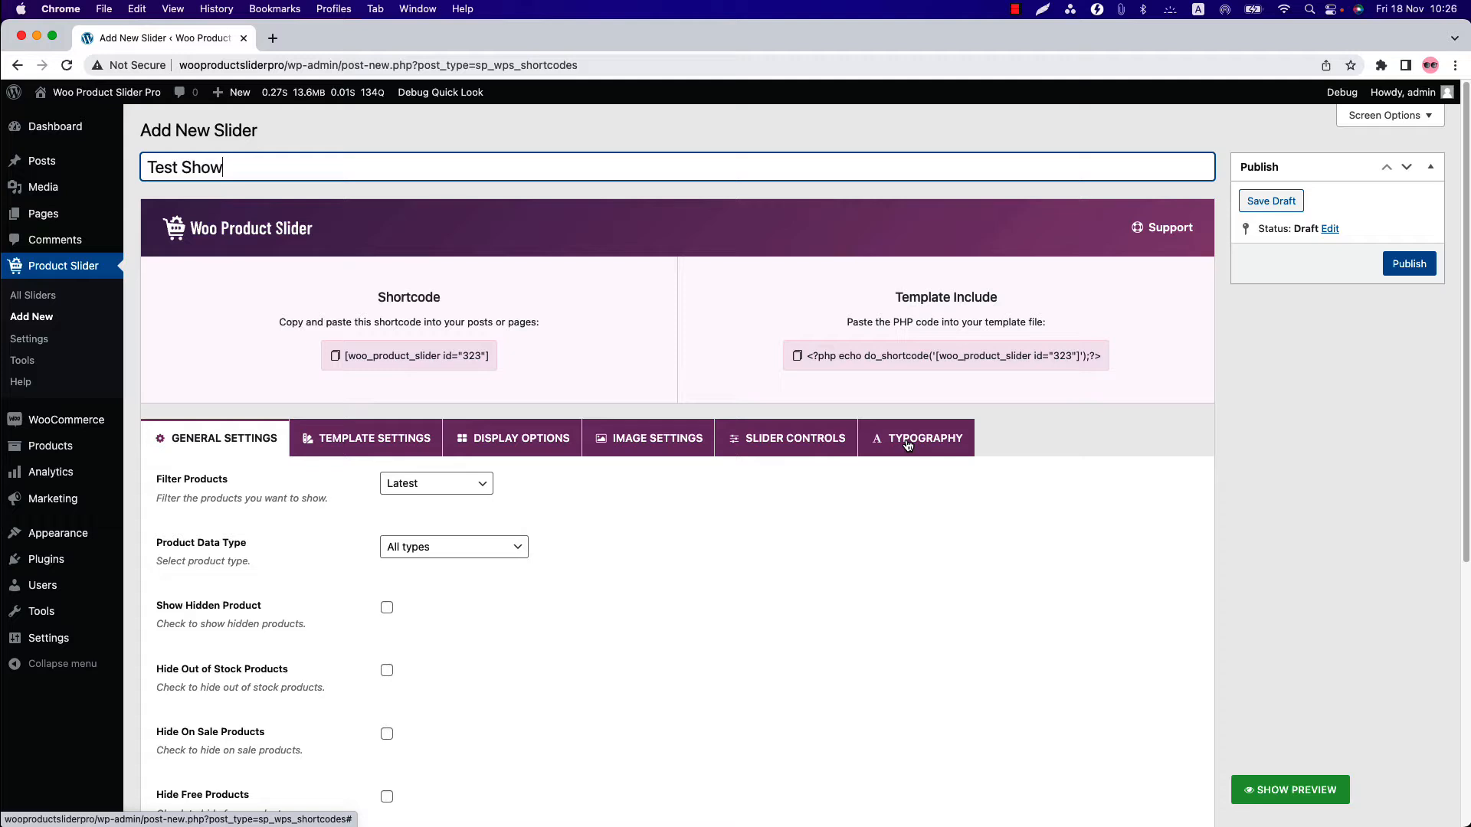
Set the slider's layout preset to Grid (Even) and check the product grid in an enlarged live preview.
left_click(352, 447)
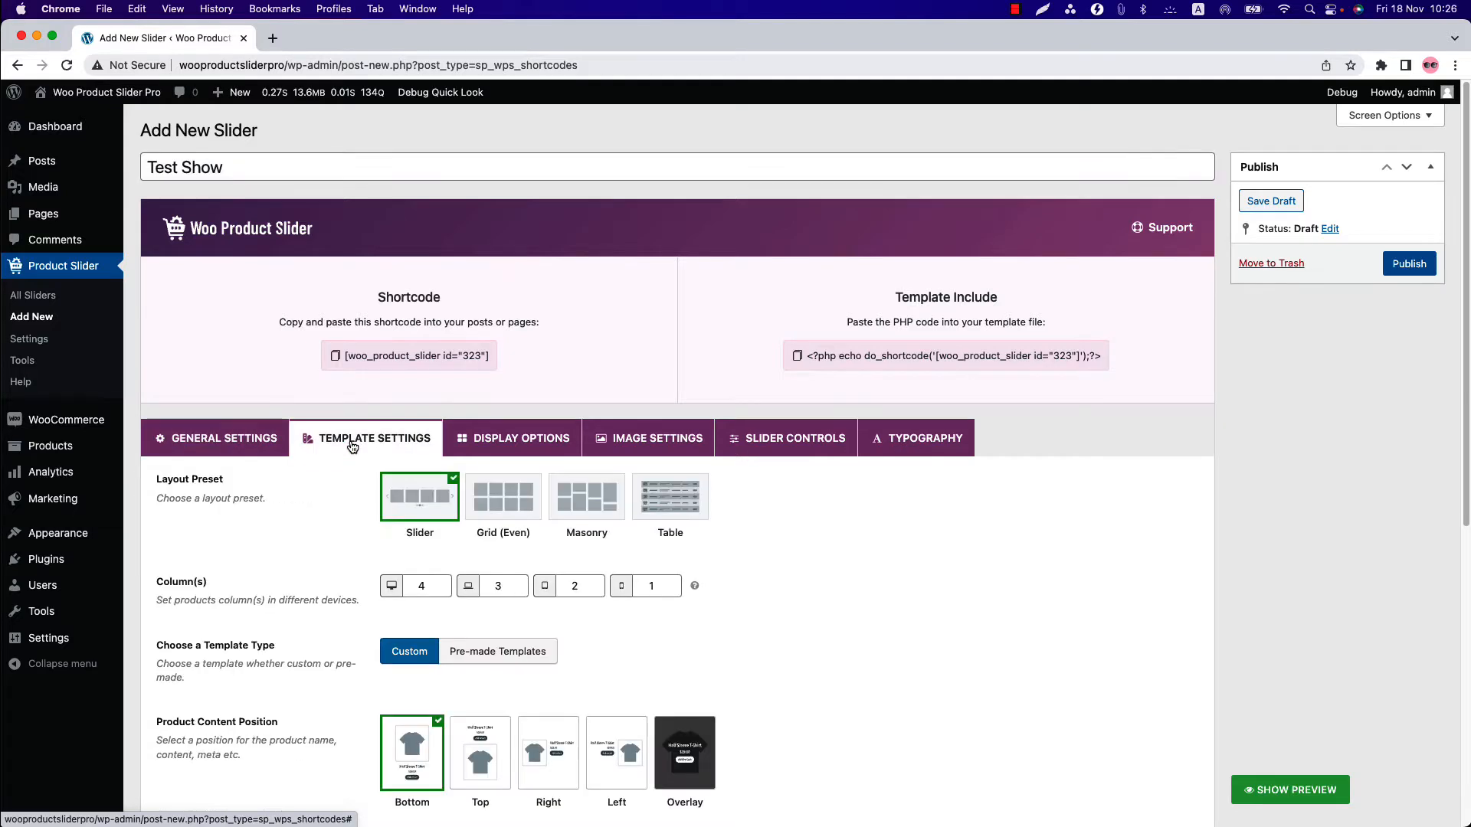
left_click(505, 515)
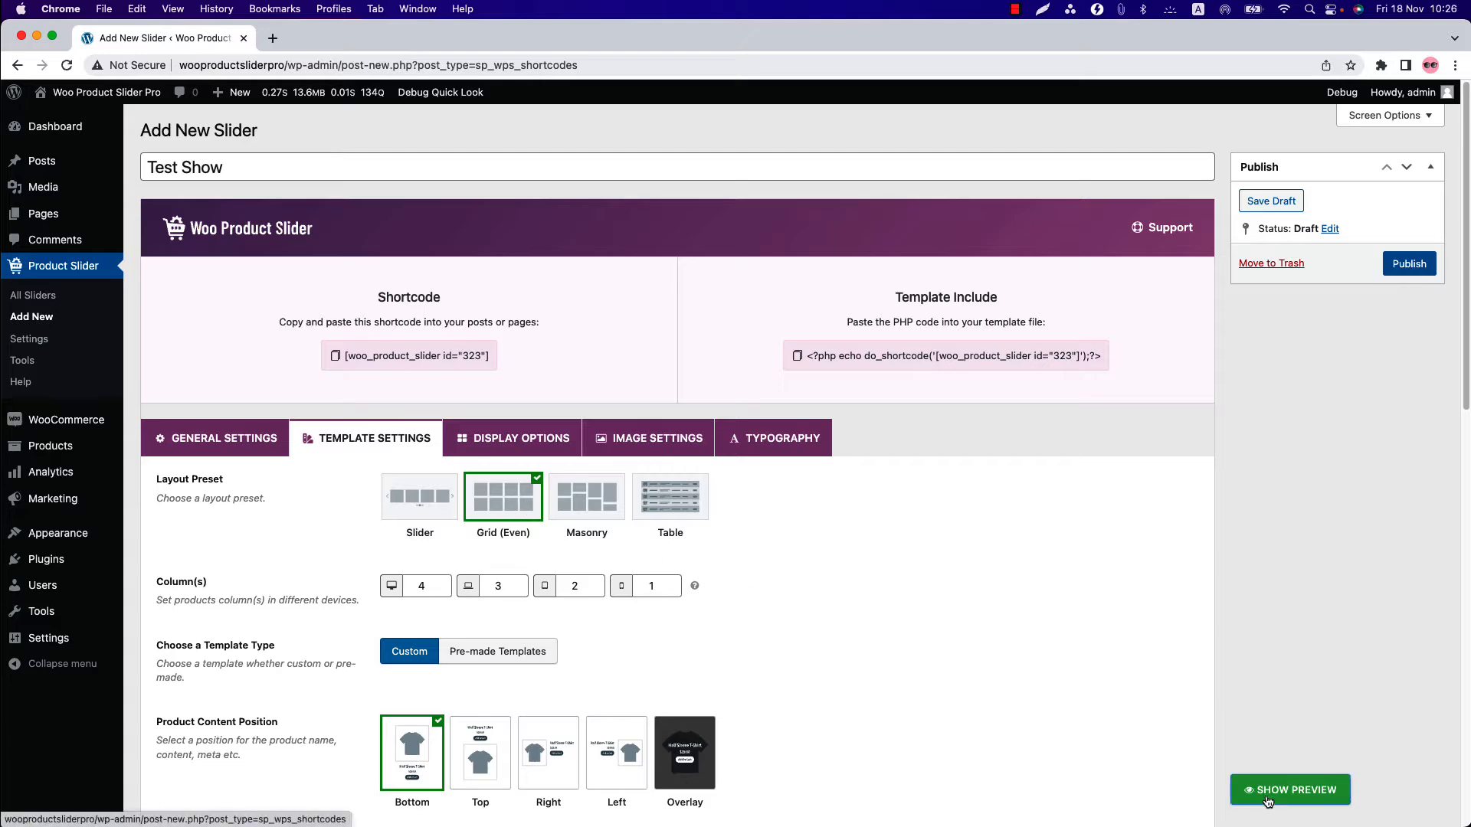
left_click(1290, 790)
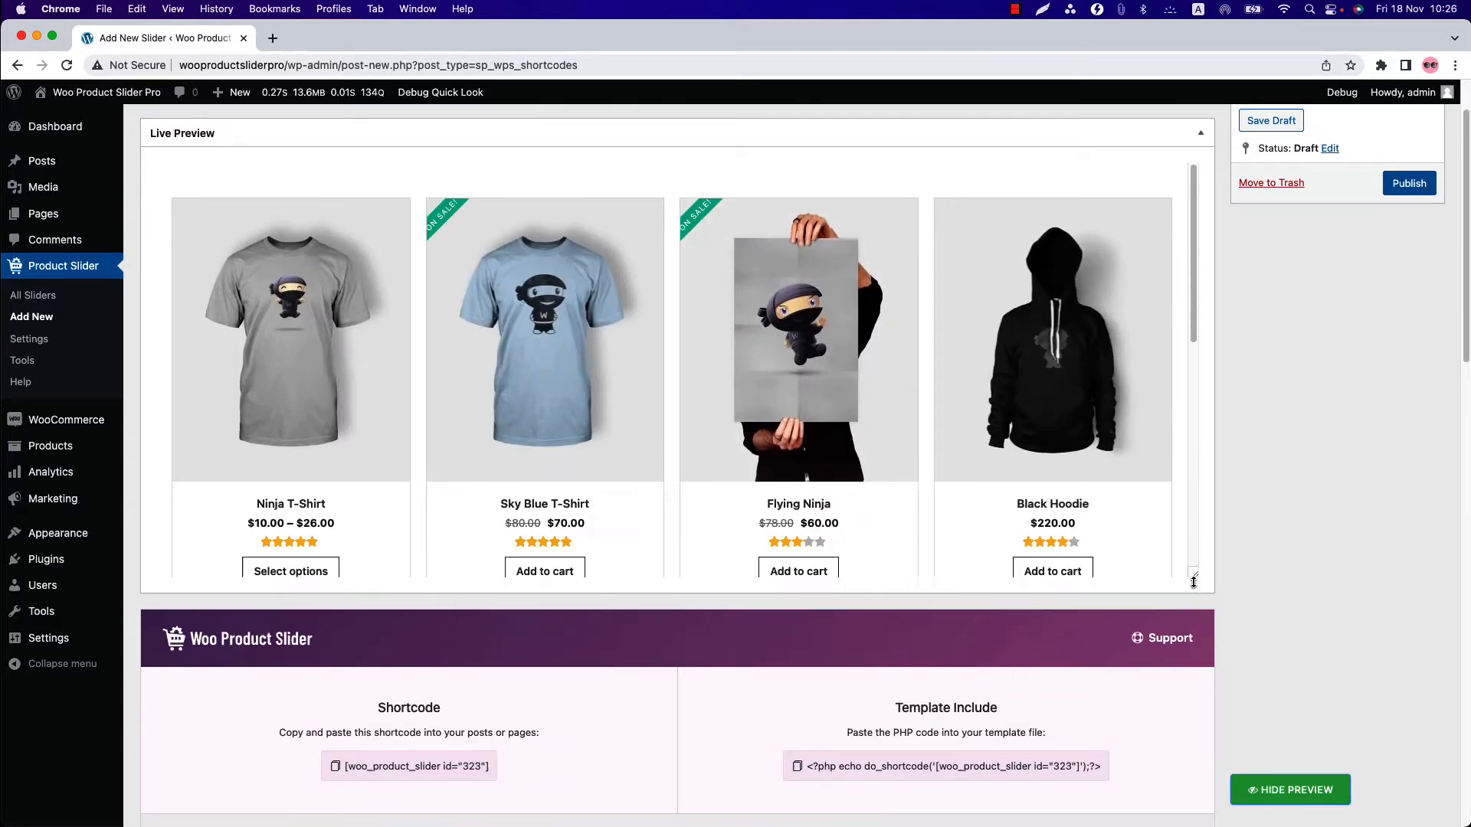
left_click_drag(1193, 582, 1193, 797)
scroll(637, 640, "down", 5)
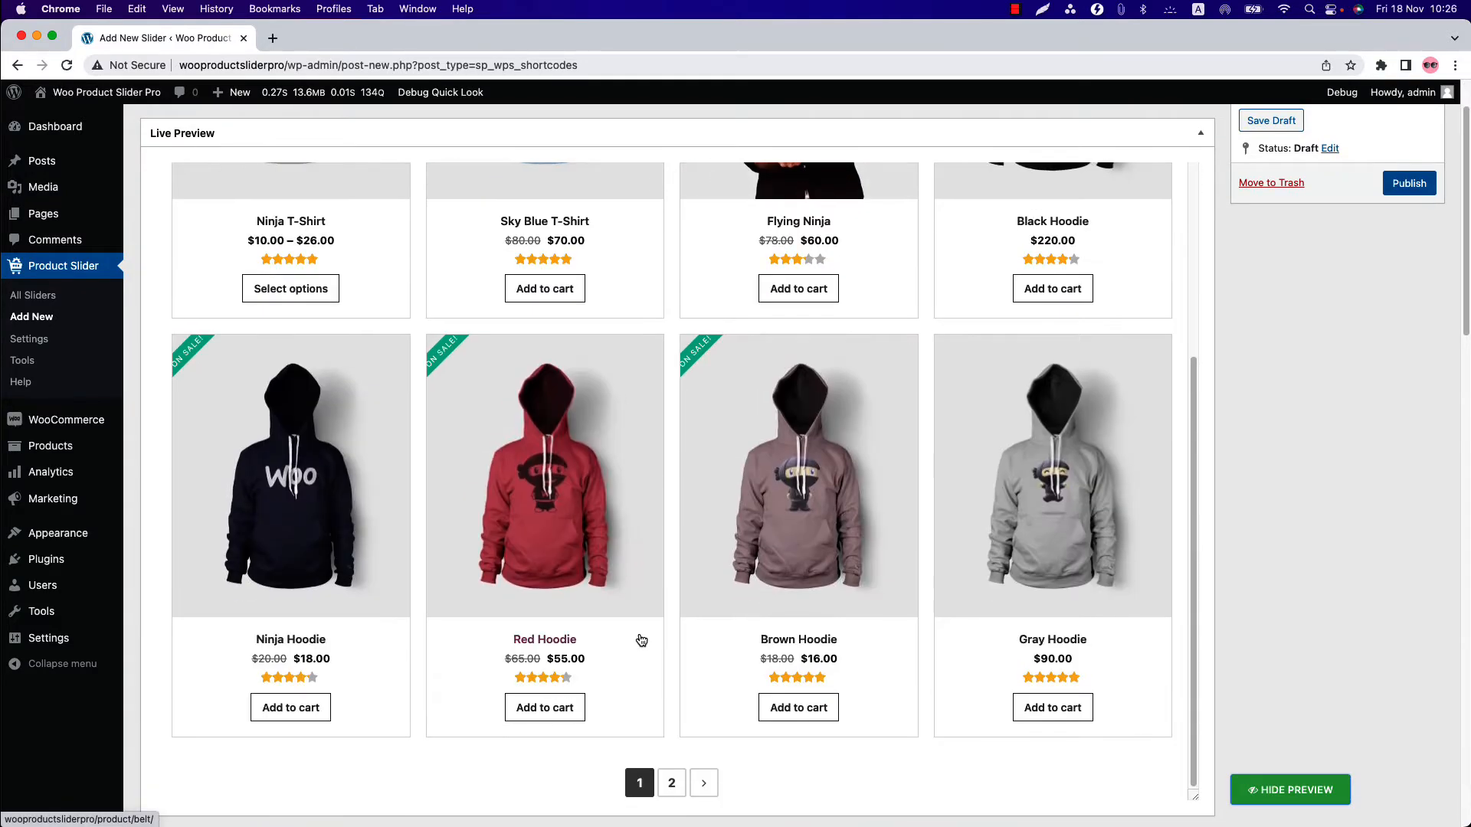
scroll(642, 641, "up", 1)
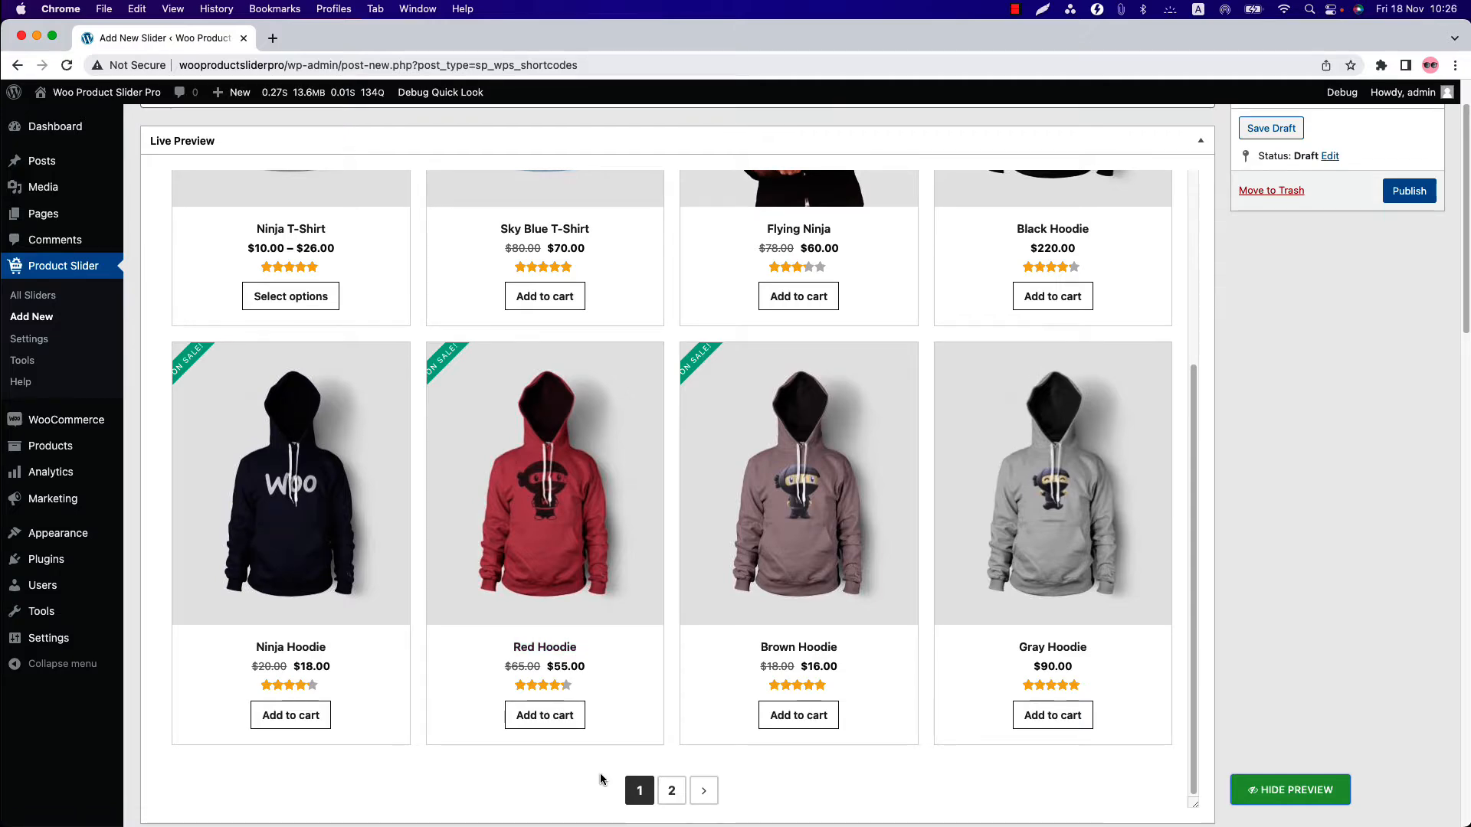
Review the template's pagination settings and publish the Test Show slider.
scroll(600, 779, "down", 12)
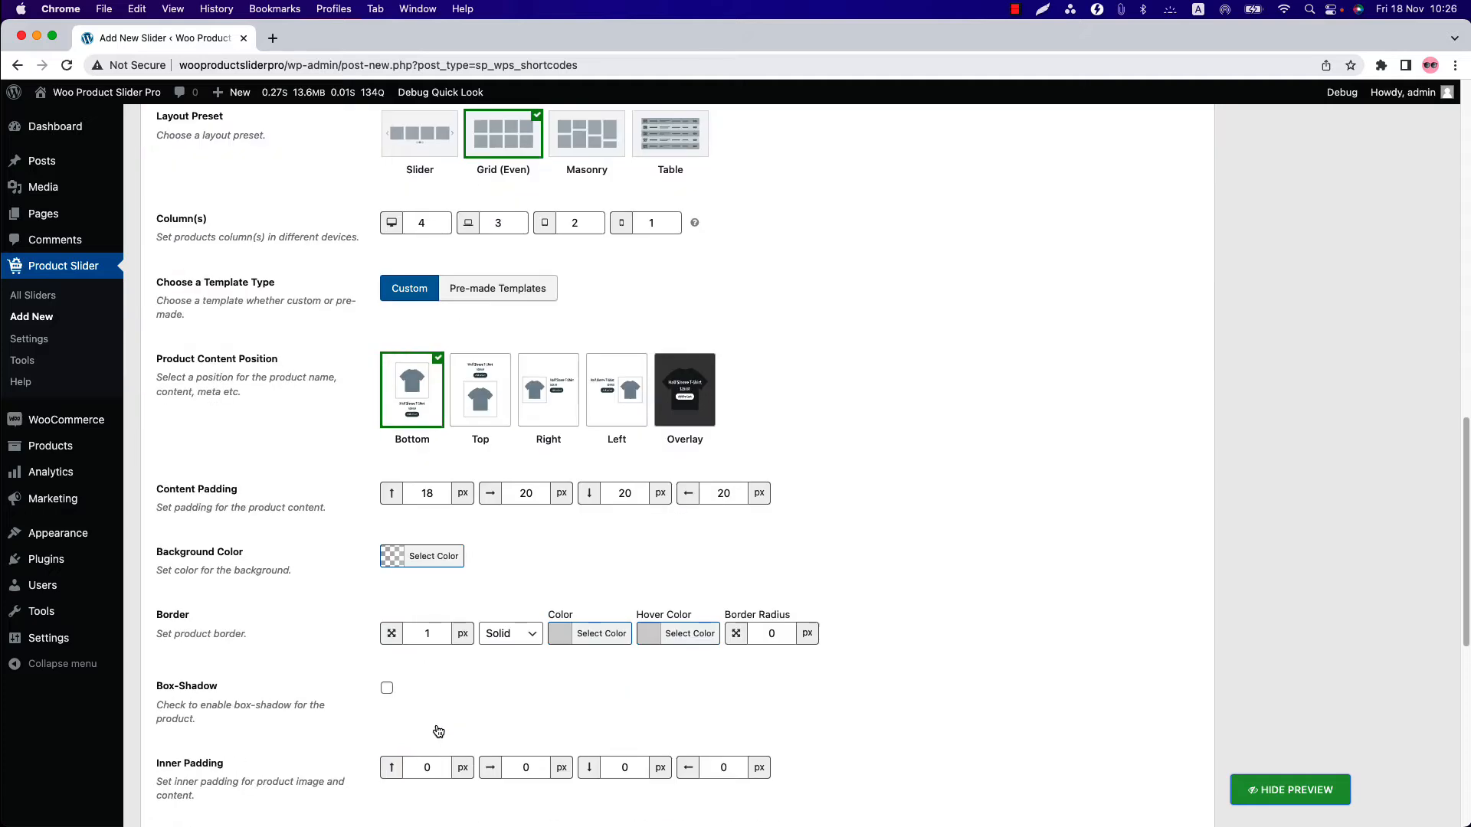
scroll(438, 732, "down", 8)
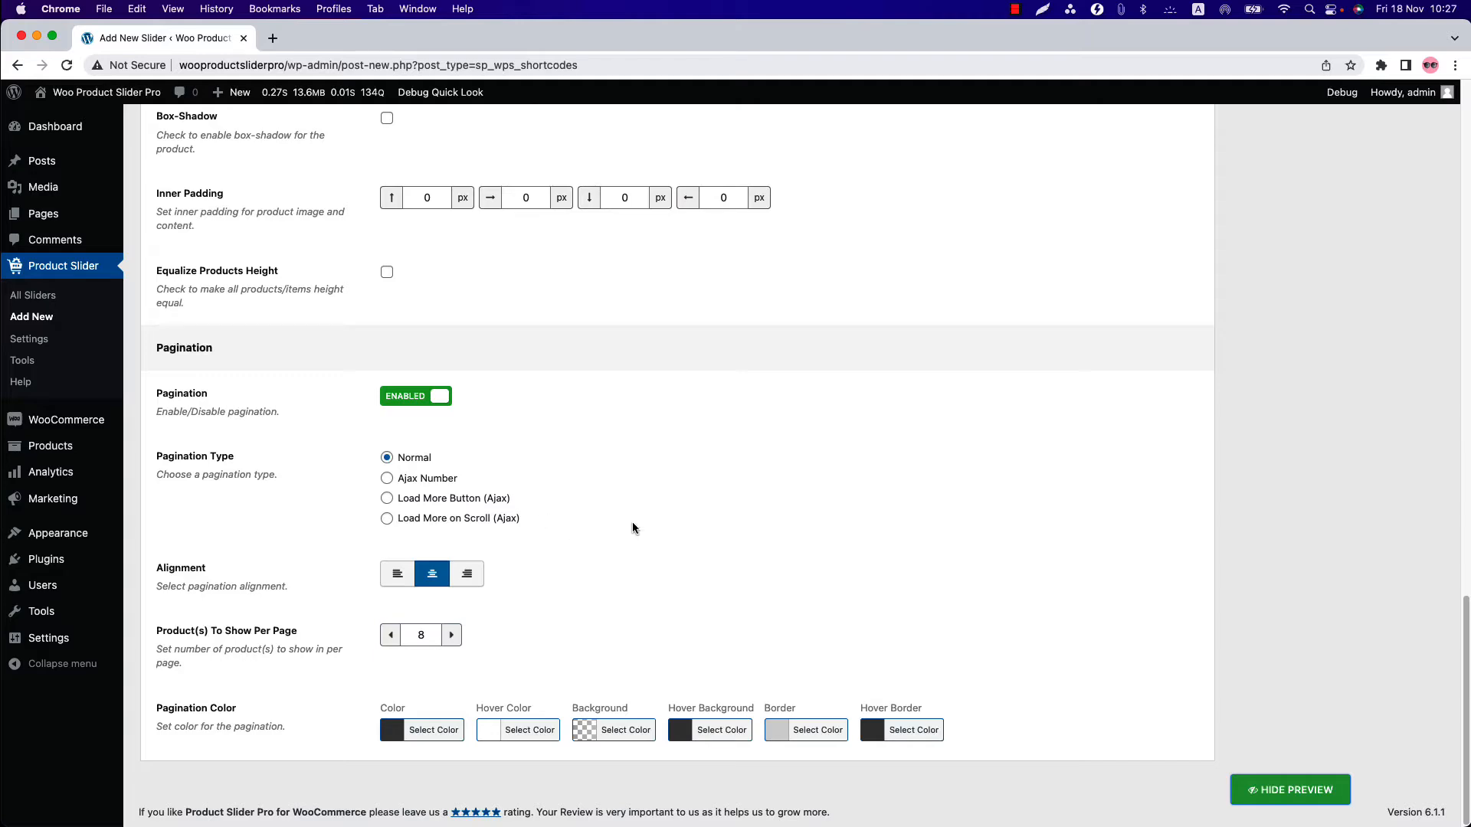
scroll(634, 525, "up", 20)
left_click(1408, 264)
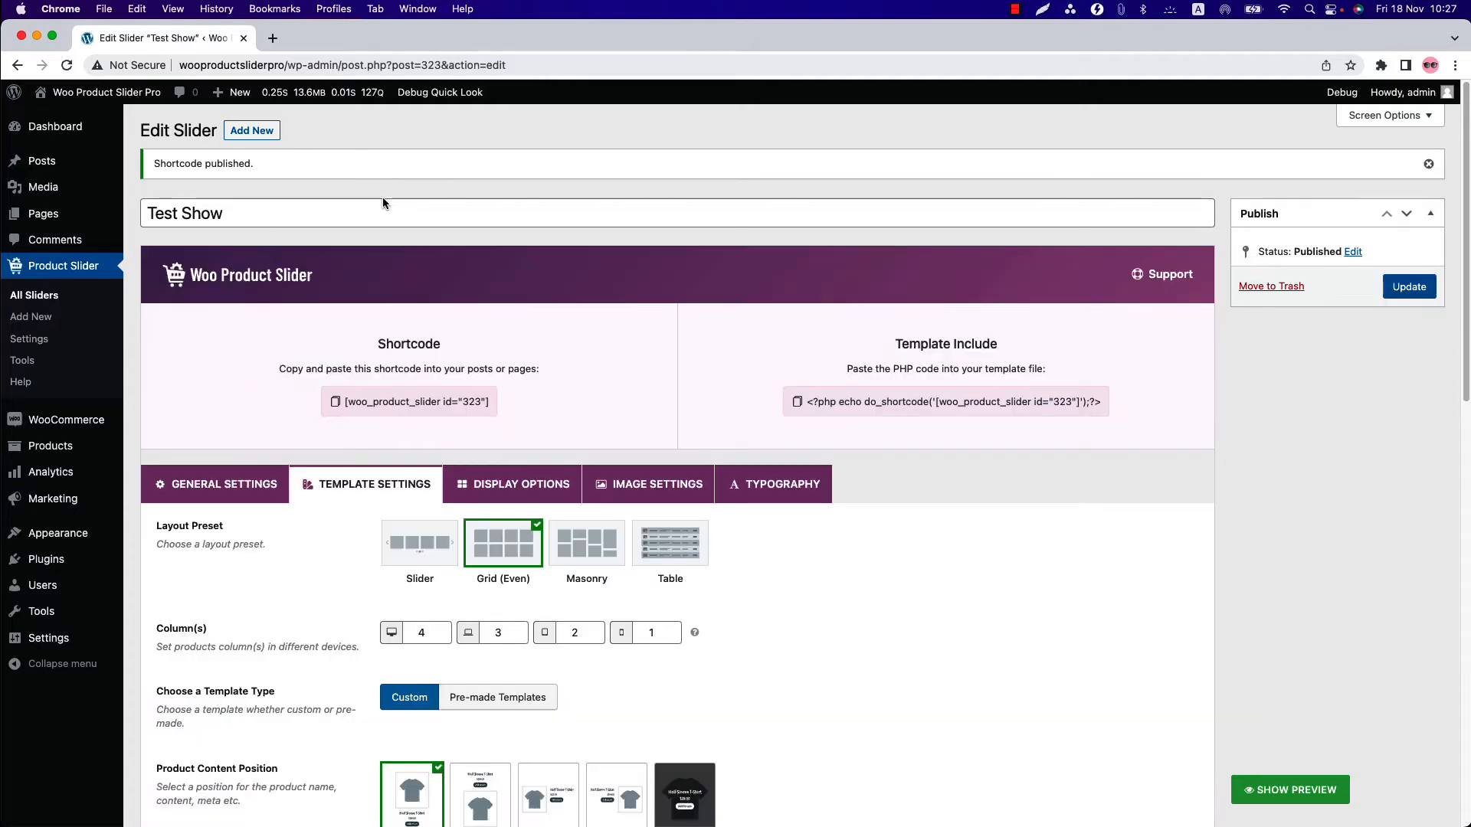
Start a new WordPress page in a separate browser tab.
mouse_move(77, 218)
left_click(158, 237, "super")
left_click(314, 42)
left_click(385, 255)
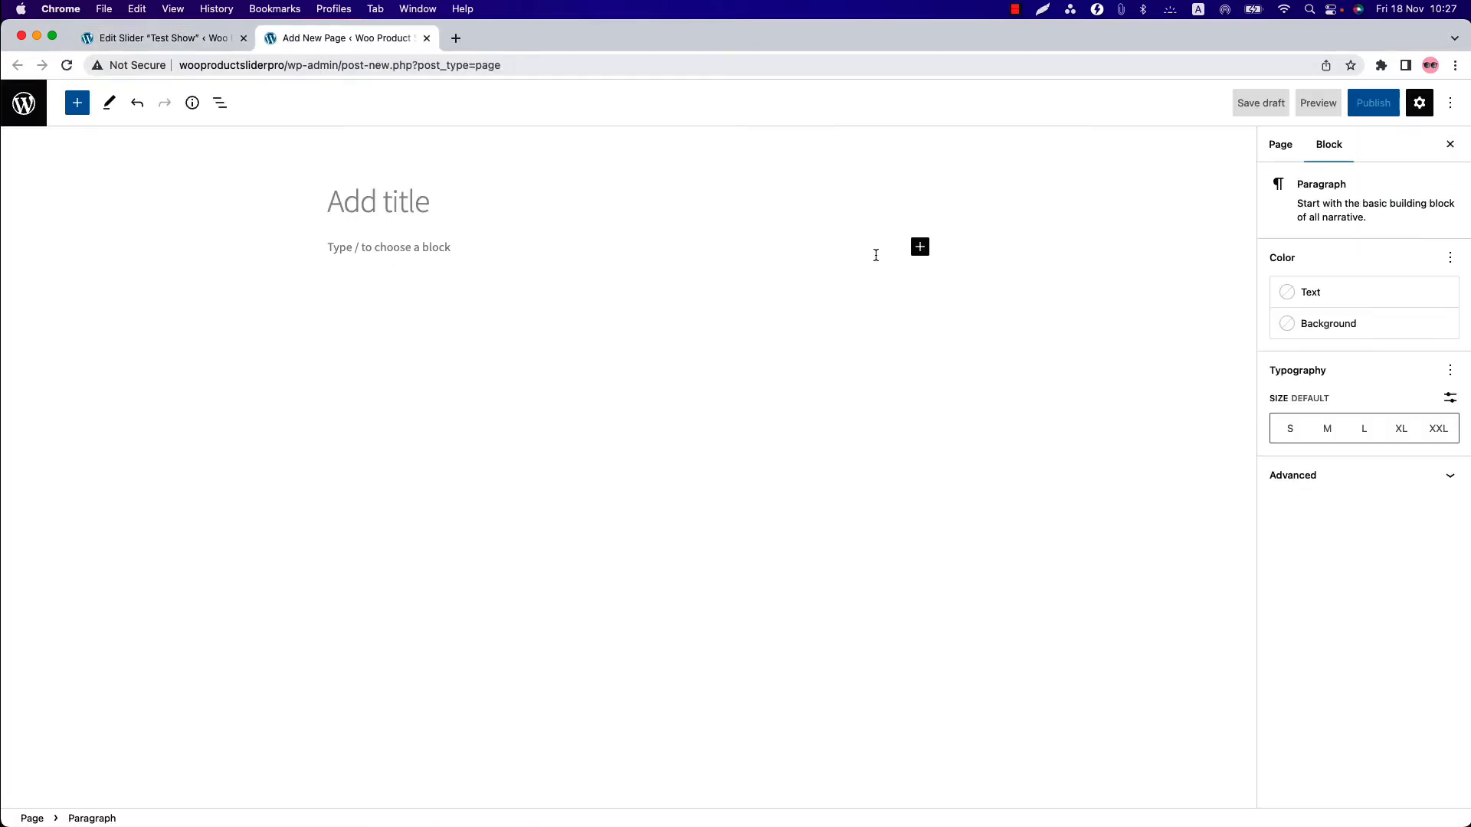
Insert a Woo Product Slider Pro block into the page and select the Test Show #(323) shortcode for it.
left_click(920, 247)
left_click(967, 354)
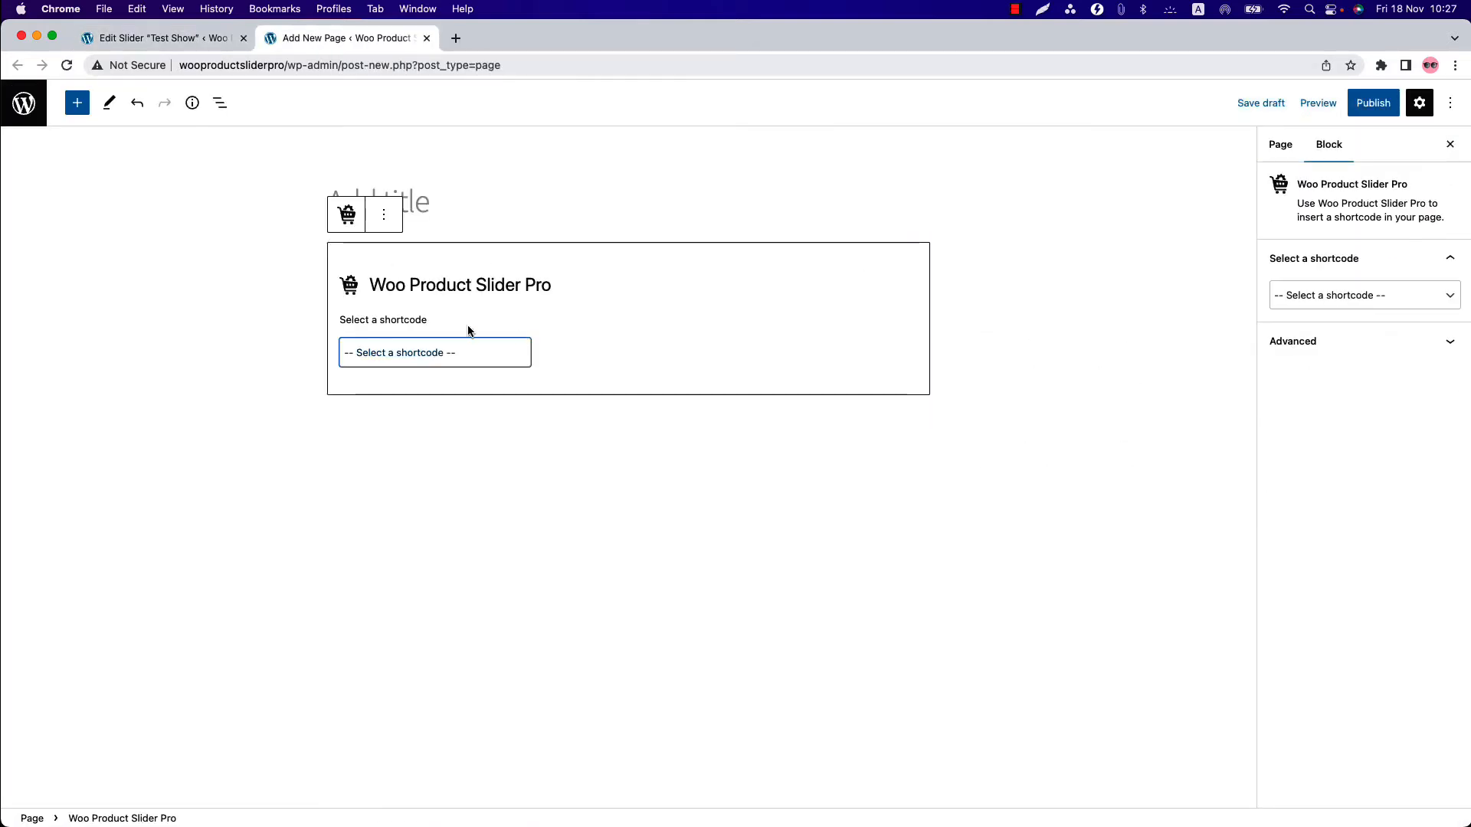
left_click(404, 350)
left_click(394, 366)
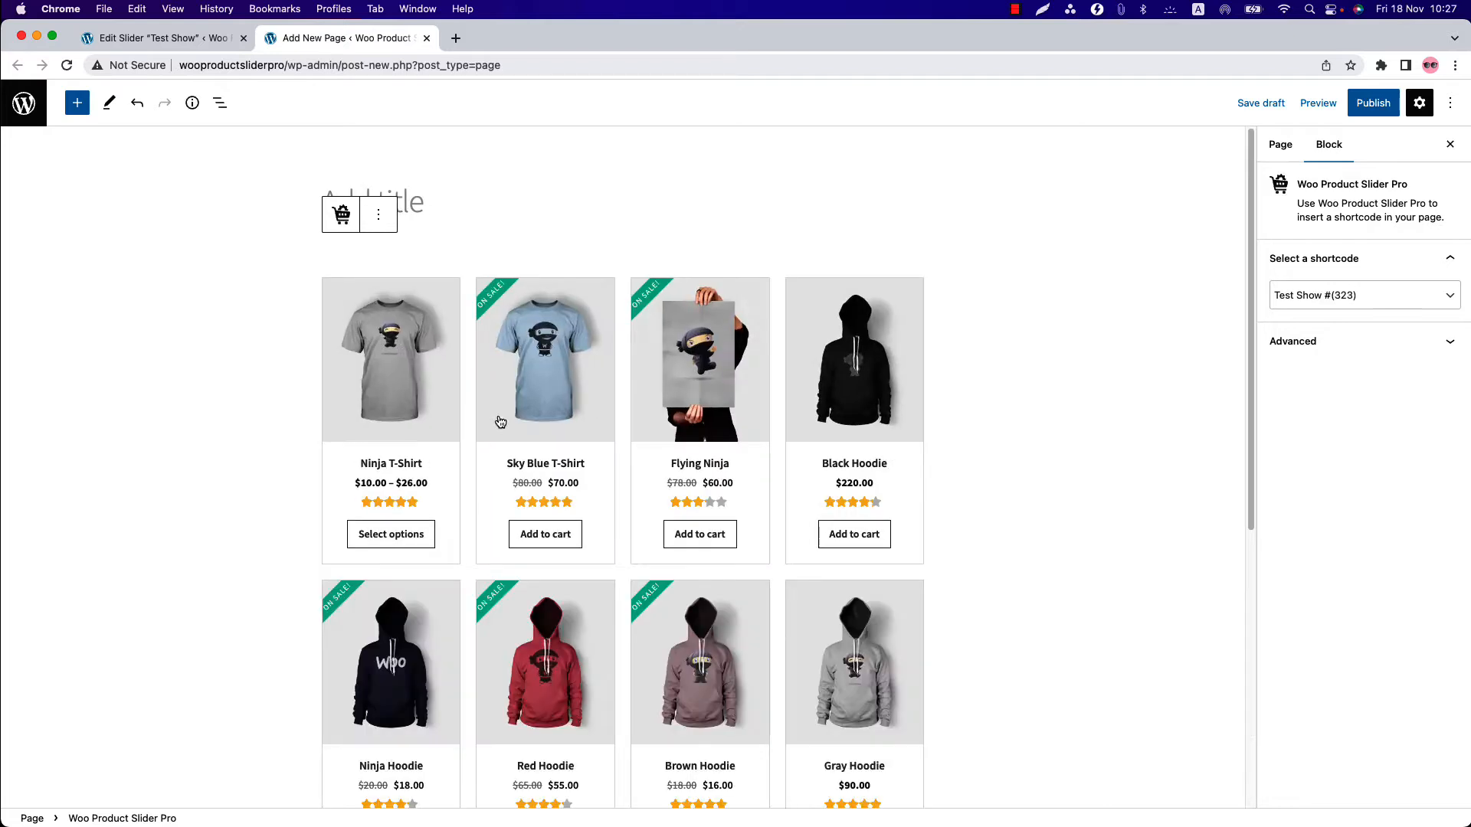
left_click(1152, 198)
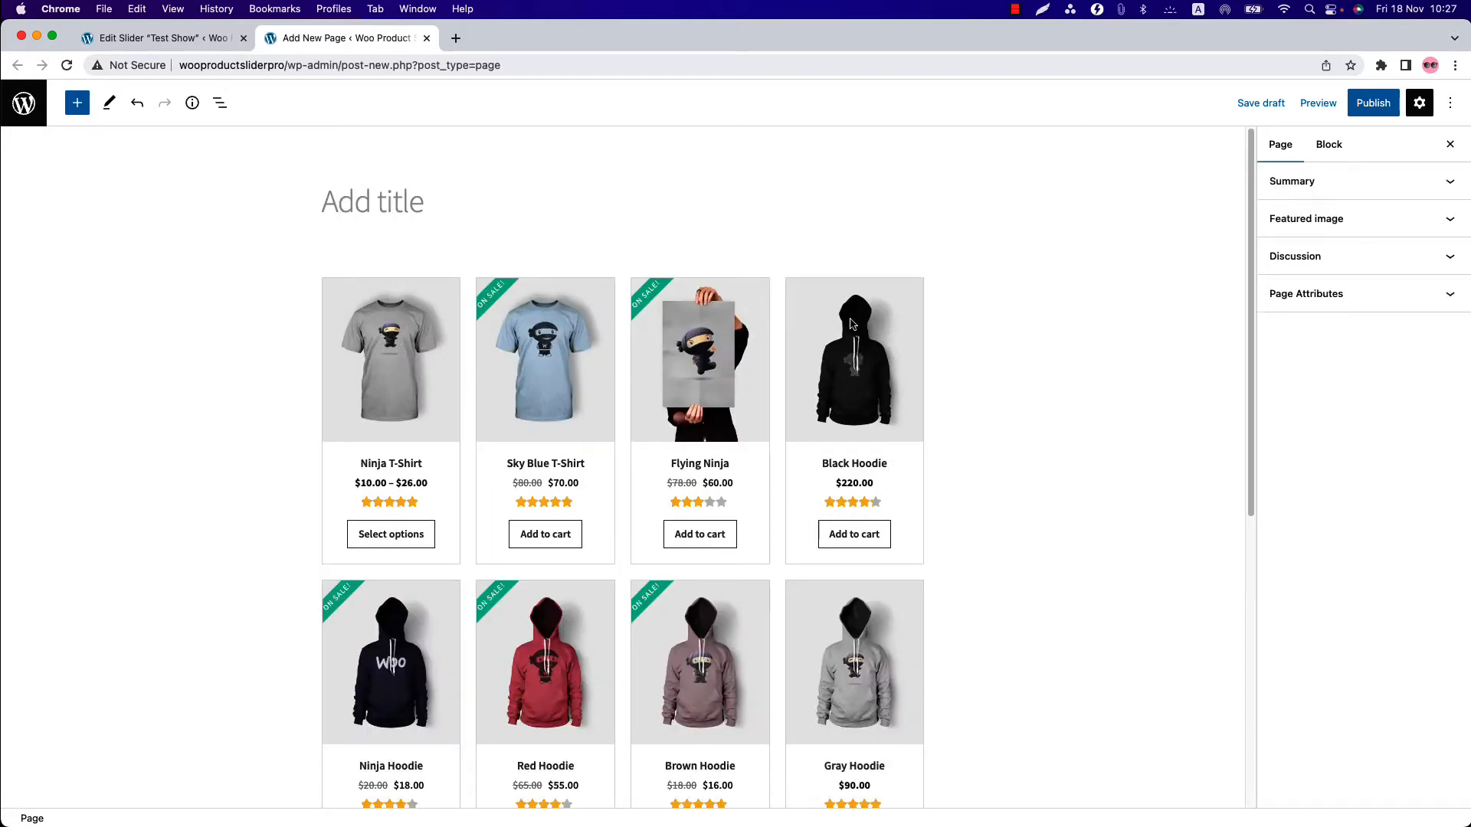
Publish the untitled page and view its product grid on the live site.
left_click(1373, 102)
left_click(1315, 103)
left_click(1312, 270)
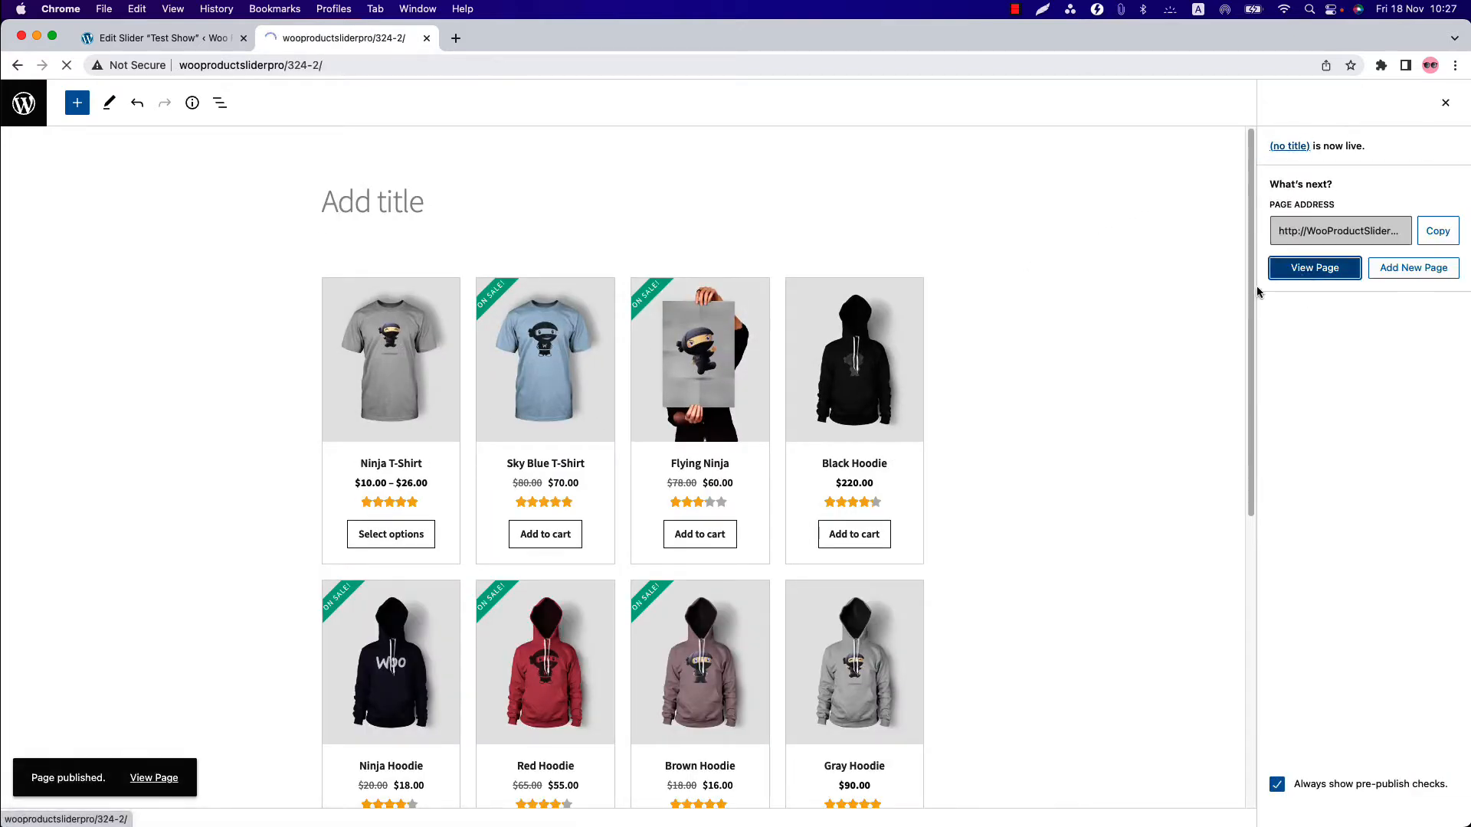
scroll(853, 614, "down", 10)
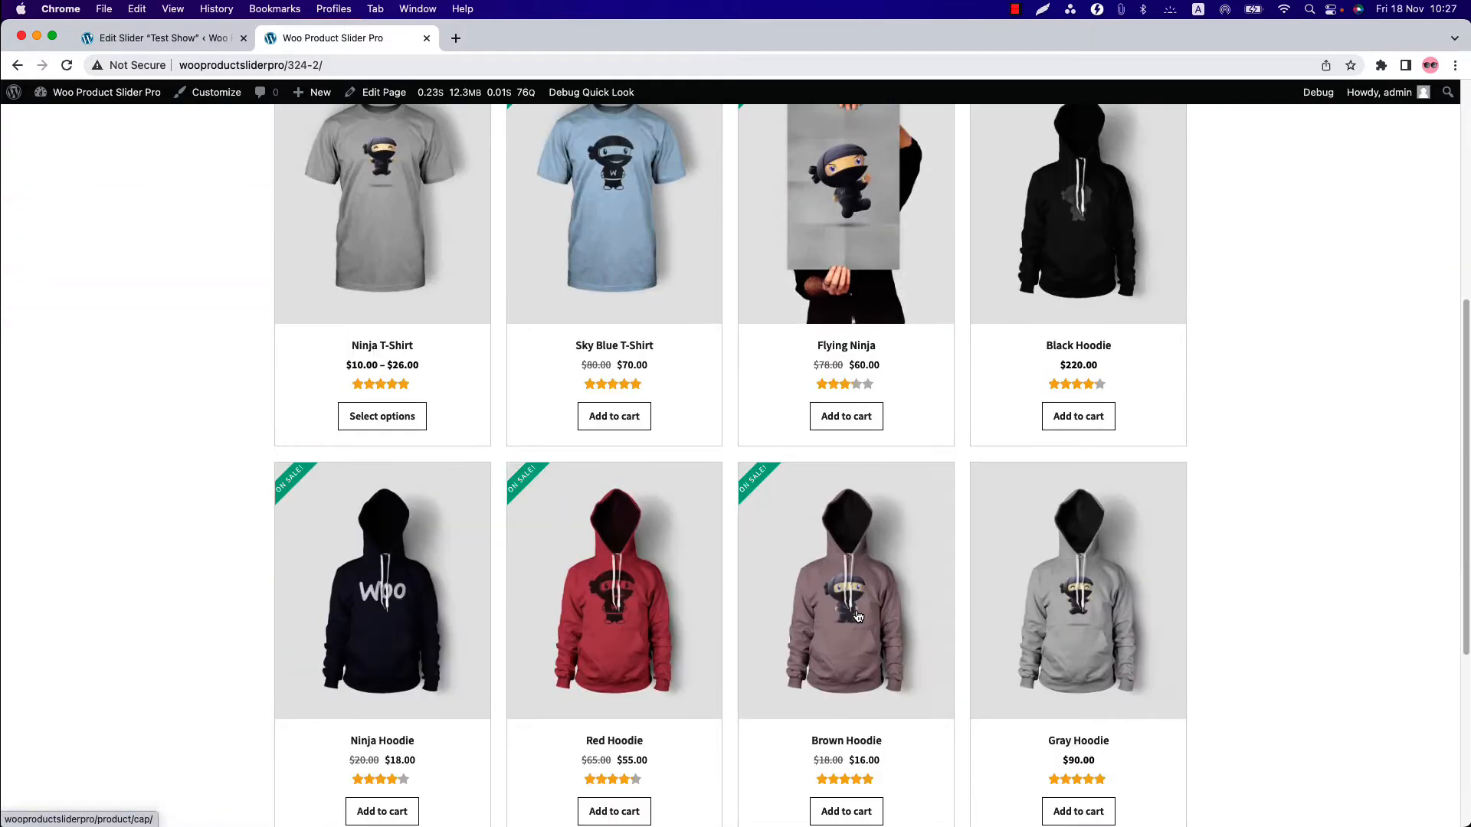
scroll(858, 617, "up", 3)
scroll(858, 617, "up", 1)
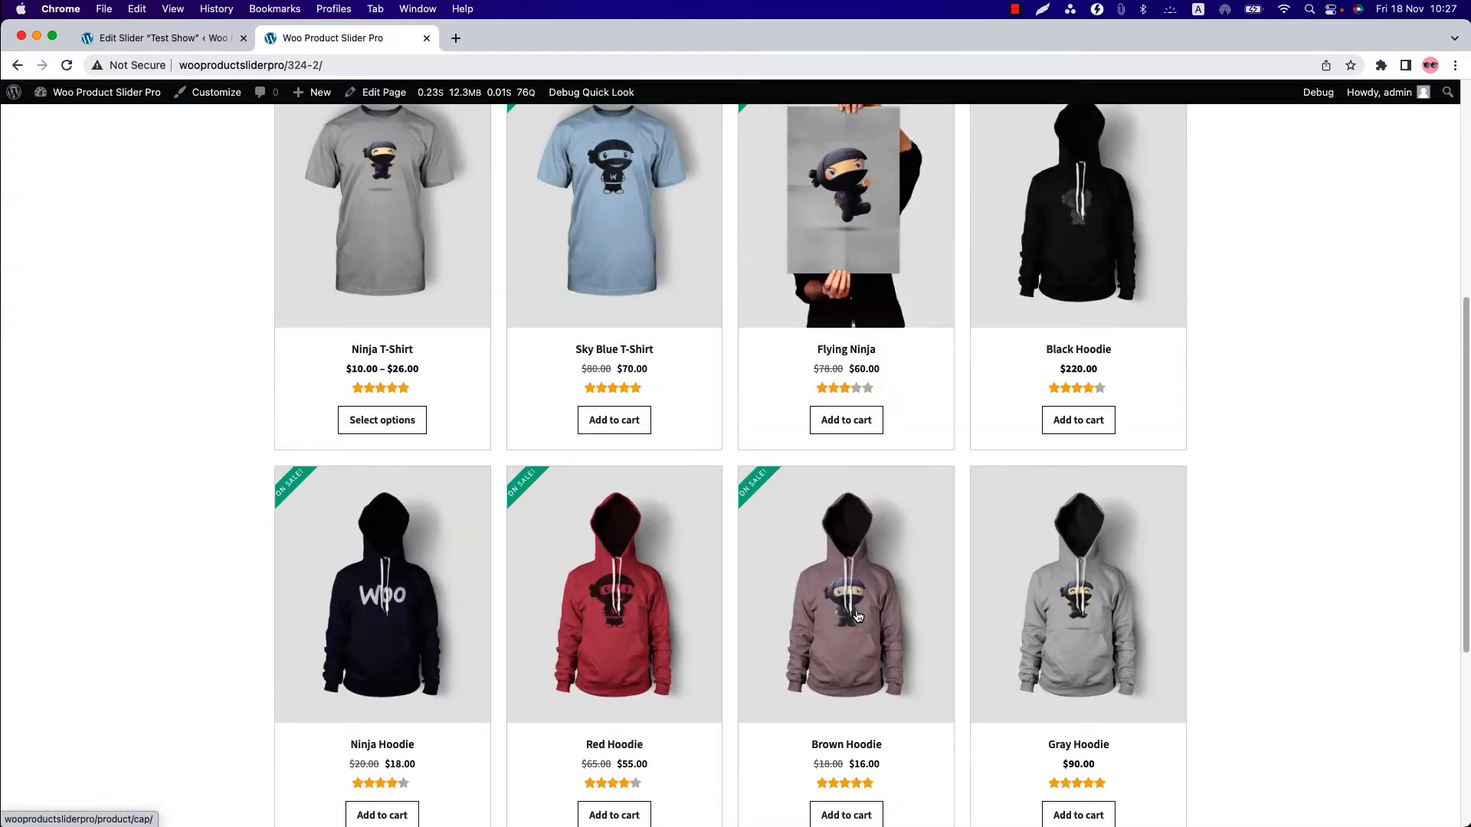
Compare the slider's pagination settings with the live page and test Normal pagination by opening product page 2.
left_click(177, 38)
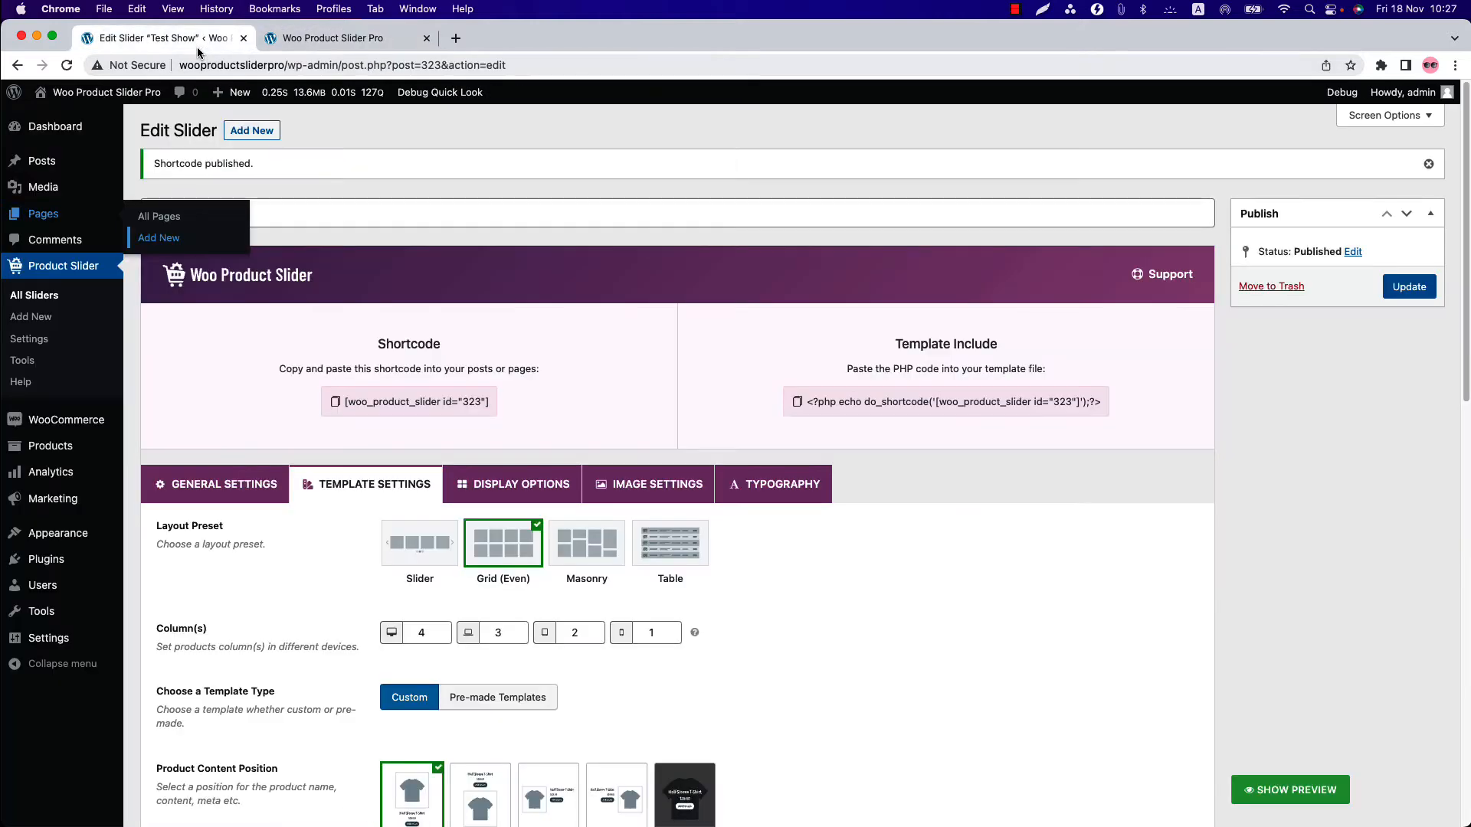
scroll(501, 619, "down", 15)
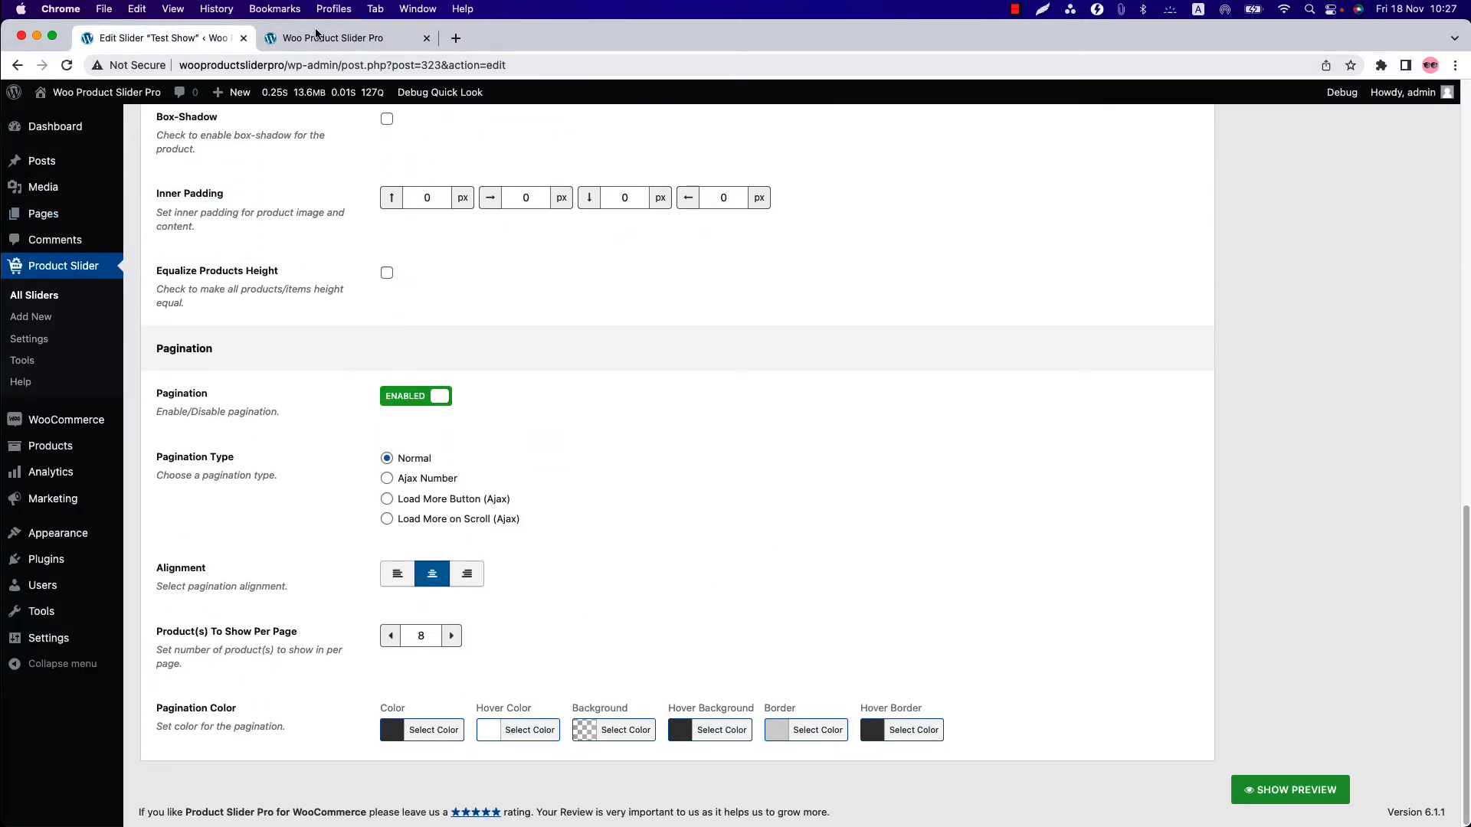
left_click(319, 38)
scroll(723, 709, "down", 5)
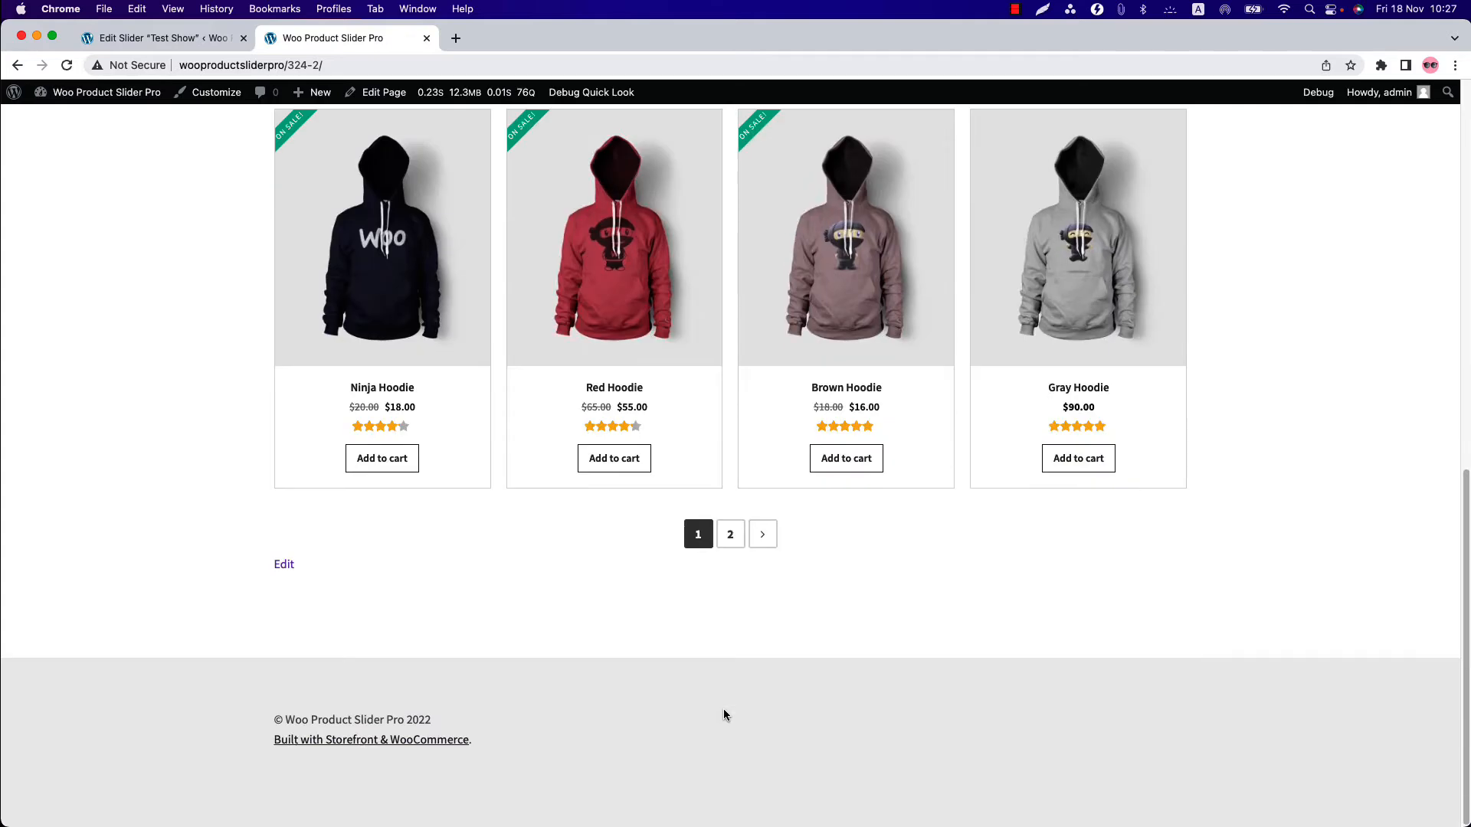
left_click(731, 542)
scroll(724, 685, "down", 5)
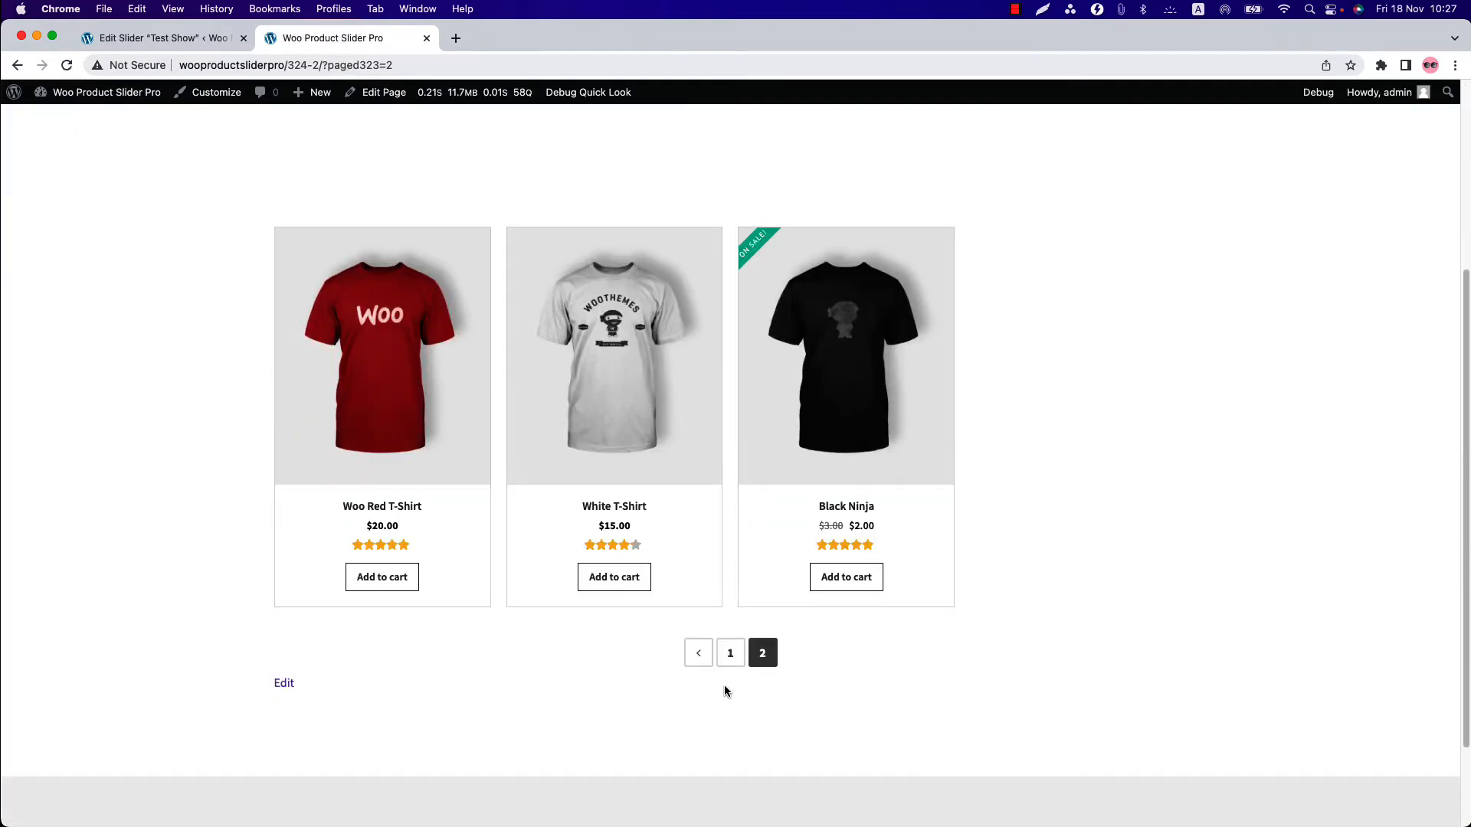
scroll(725, 685, "up", 5)
Set the Test Show slider's pagination type to Ajax Number and update the slider.
left_click(181, 42)
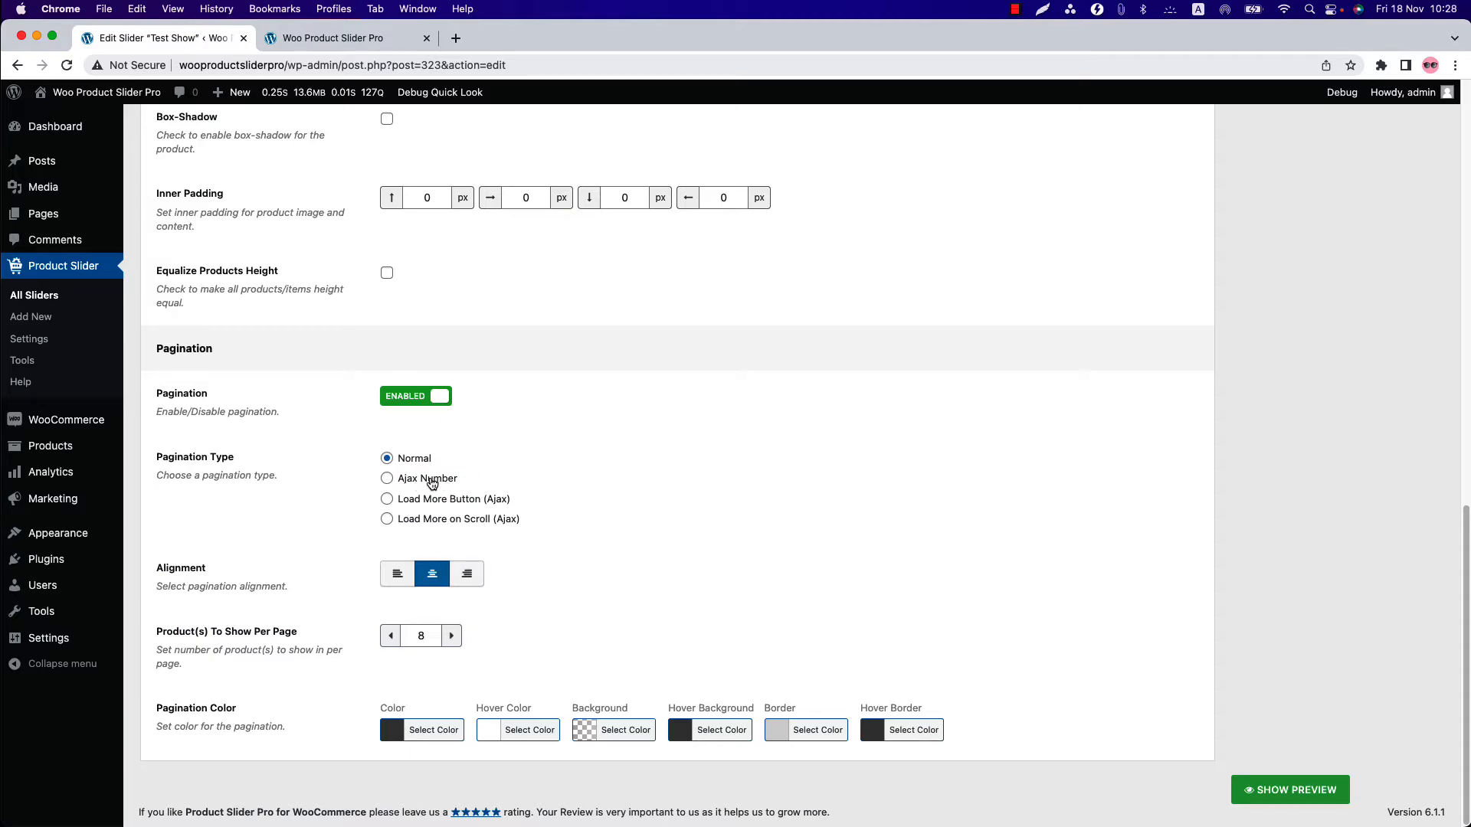
left_click(432, 483)
scroll(957, 605, "up", 15)
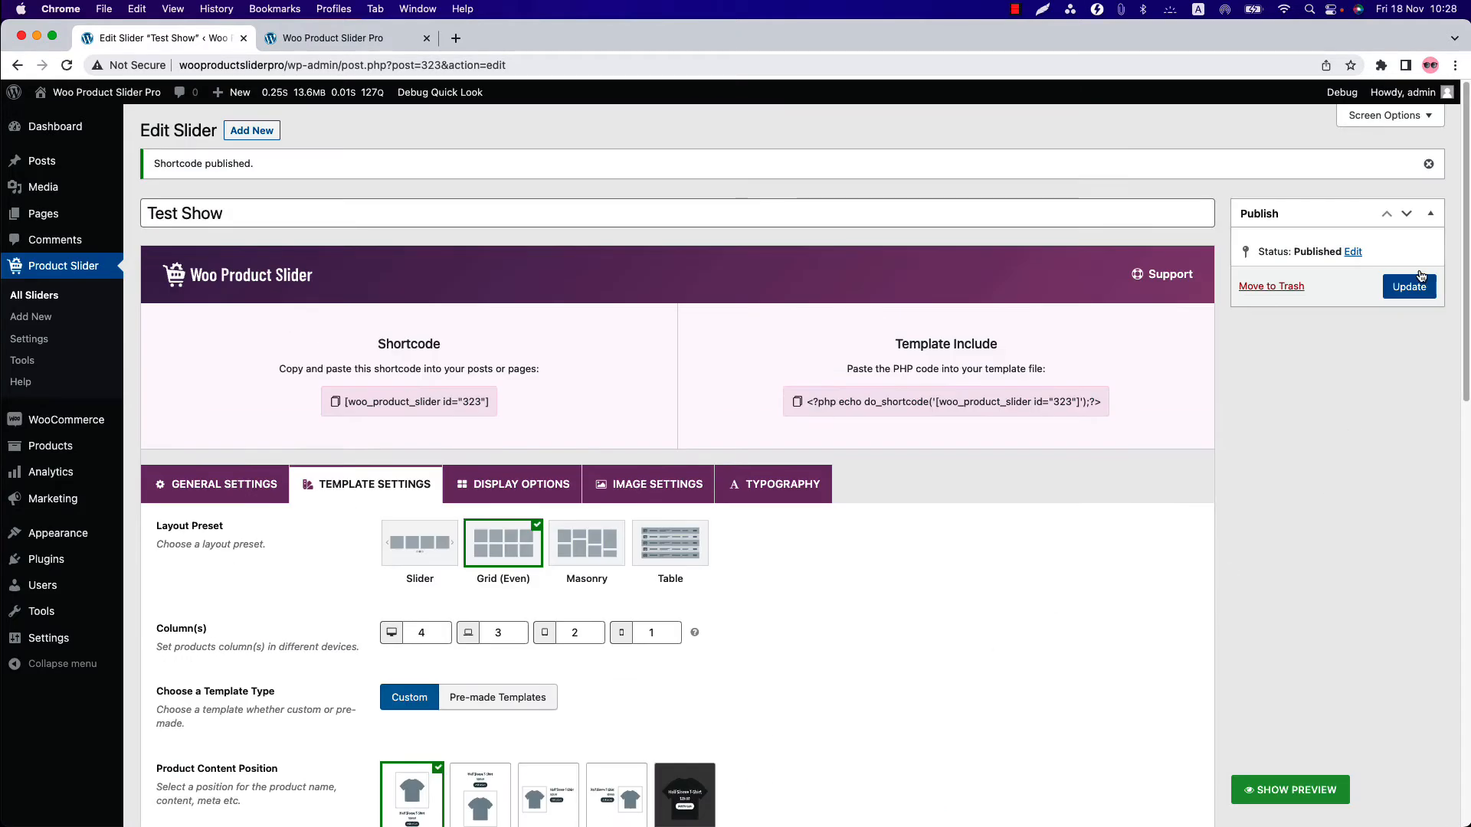
left_click(1418, 282)
Reload the live page and test the Ajax Number pagination by opening product page 2.
left_click(331, 37)
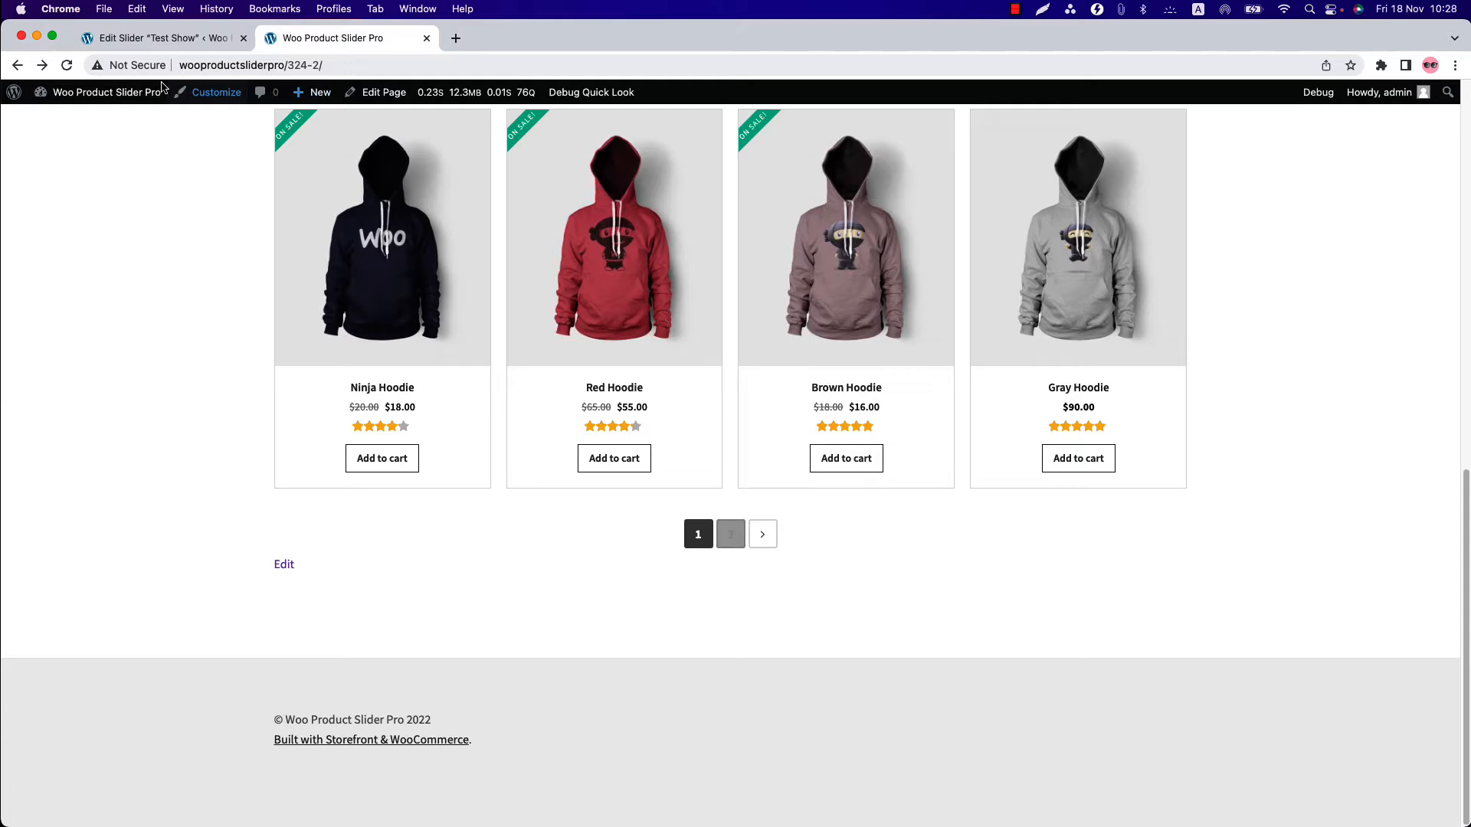
left_click(65, 66)
scroll(552, 544, "up", 7)
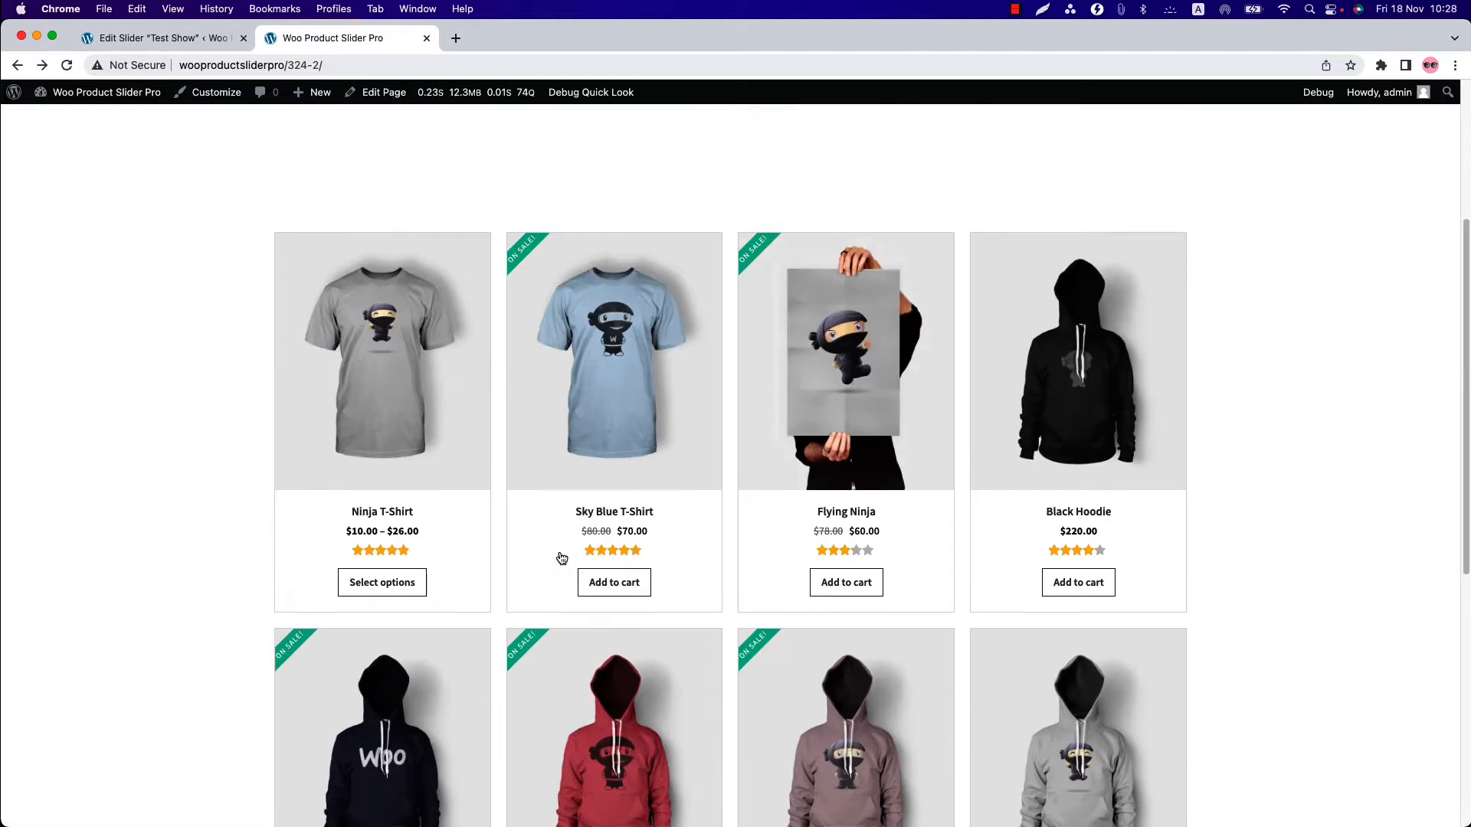
scroll(562, 559, "down", 7)
left_click(732, 535)
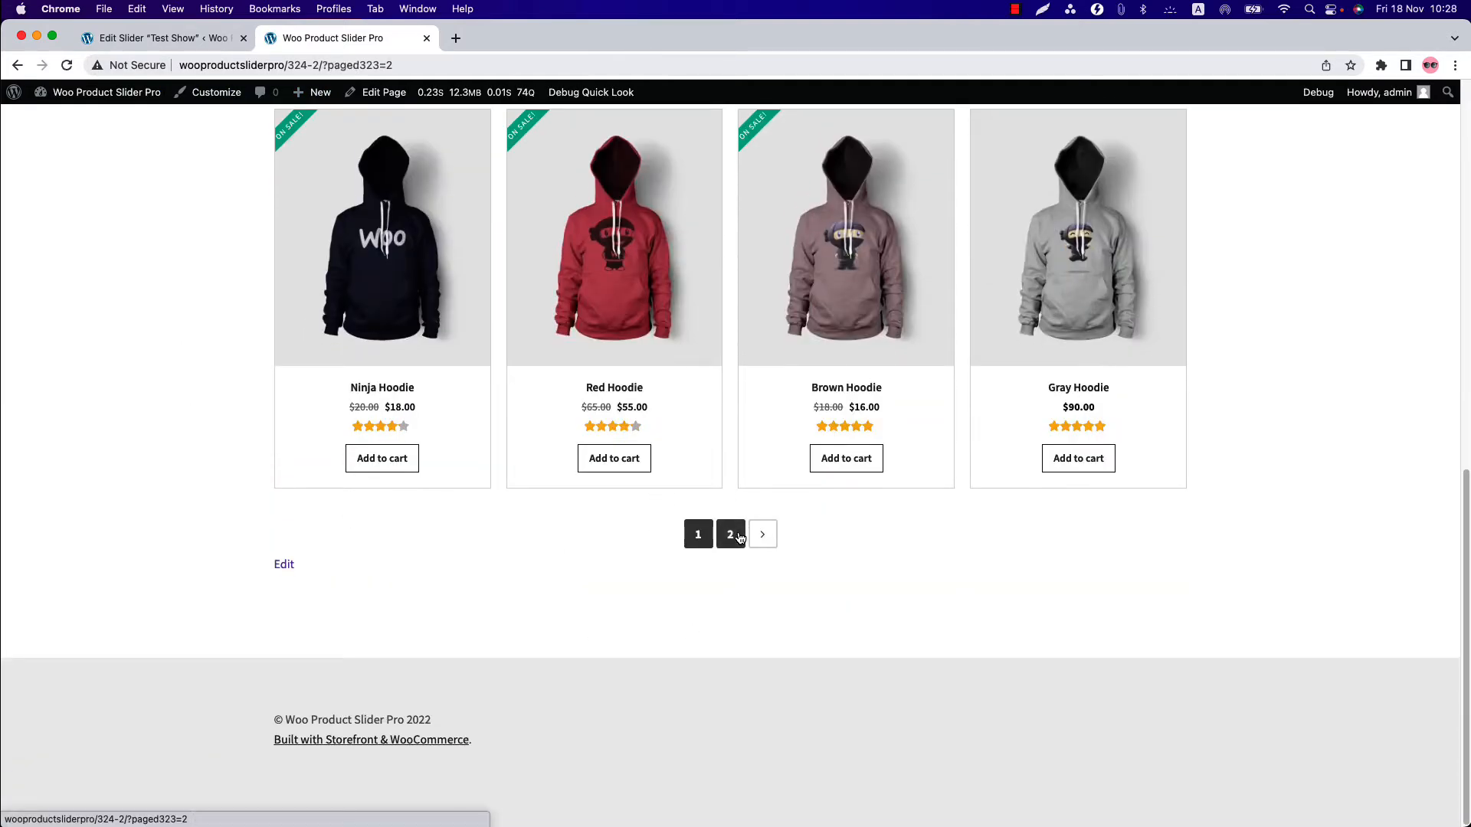
scroll(599, 580, "up", 2)
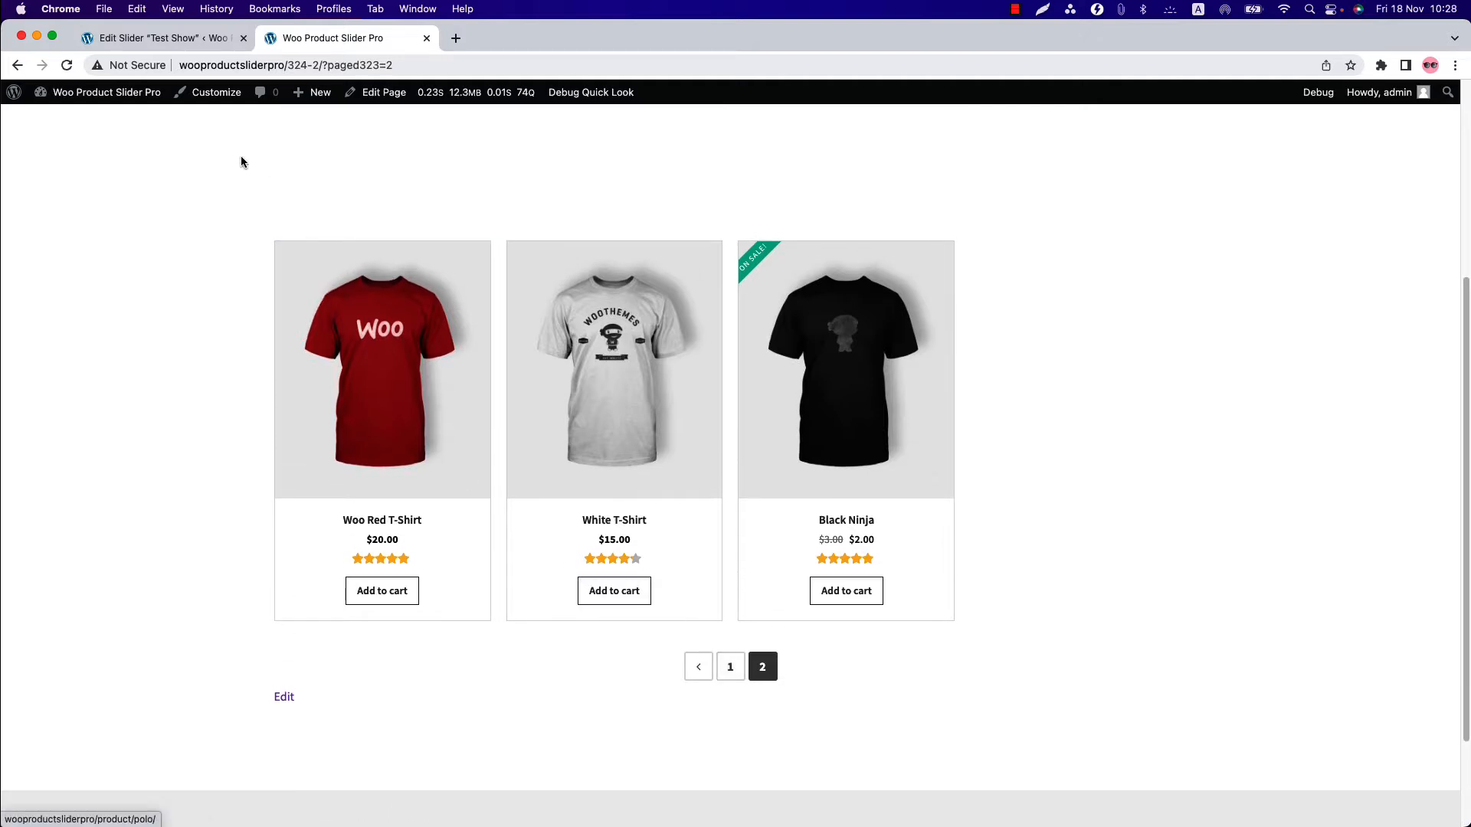
Change the Test Show slider's pagination type to Load More Button (Ajax) and update the slider.
left_click(167, 40)
scroll(380, 572, "down", 15)
scroll(380, 571, "down", 3)
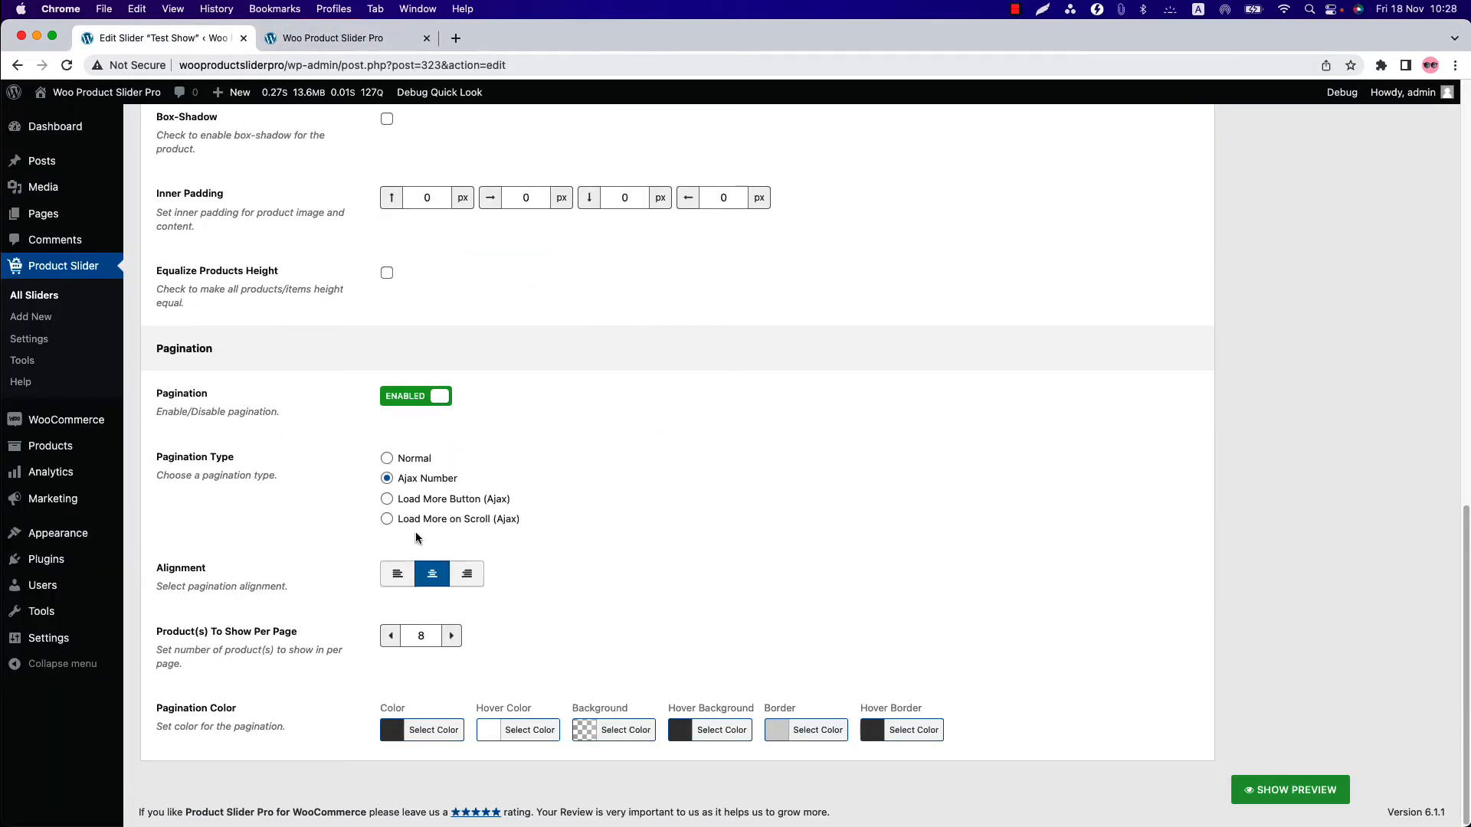
left_click(415, 500)
scroll(866, 547, "up", 5)
scroll(1020, 575, "up", 10)
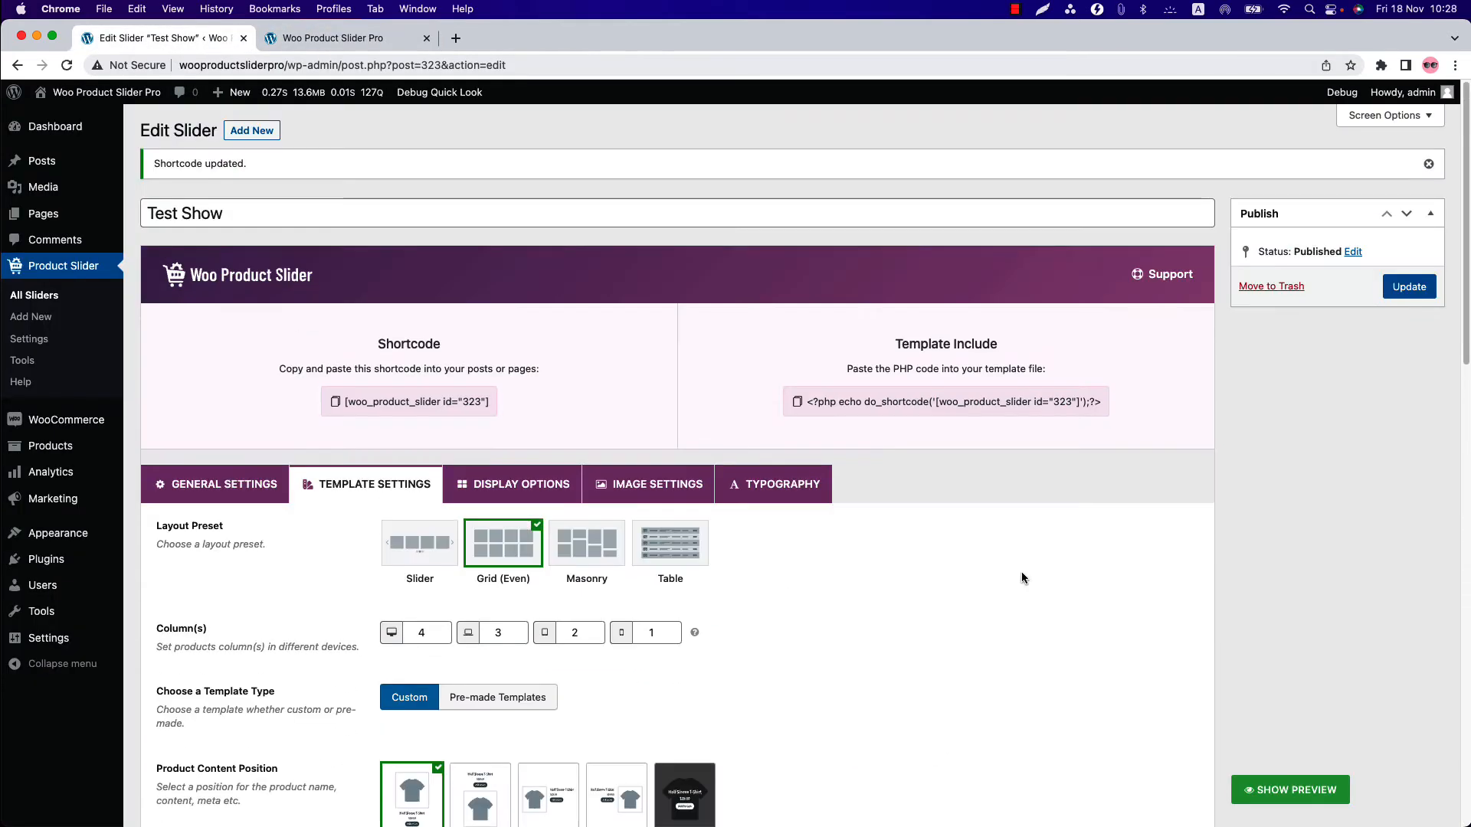
left_click(1408, 287)
Return to the first product page, reload the live page and load the remaining products below the grid.
left_click(380, 31)
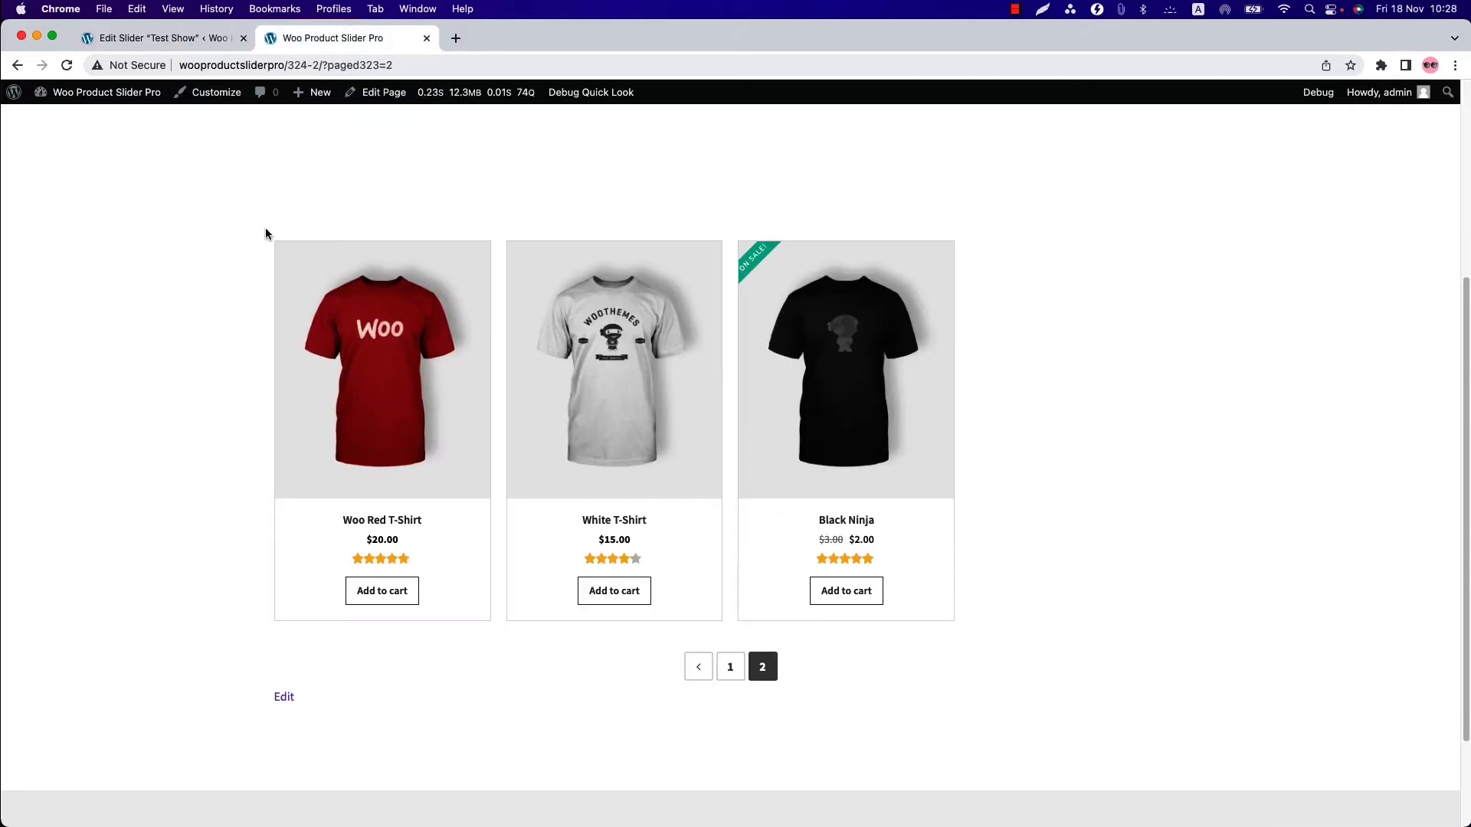
left_click(728, 672)
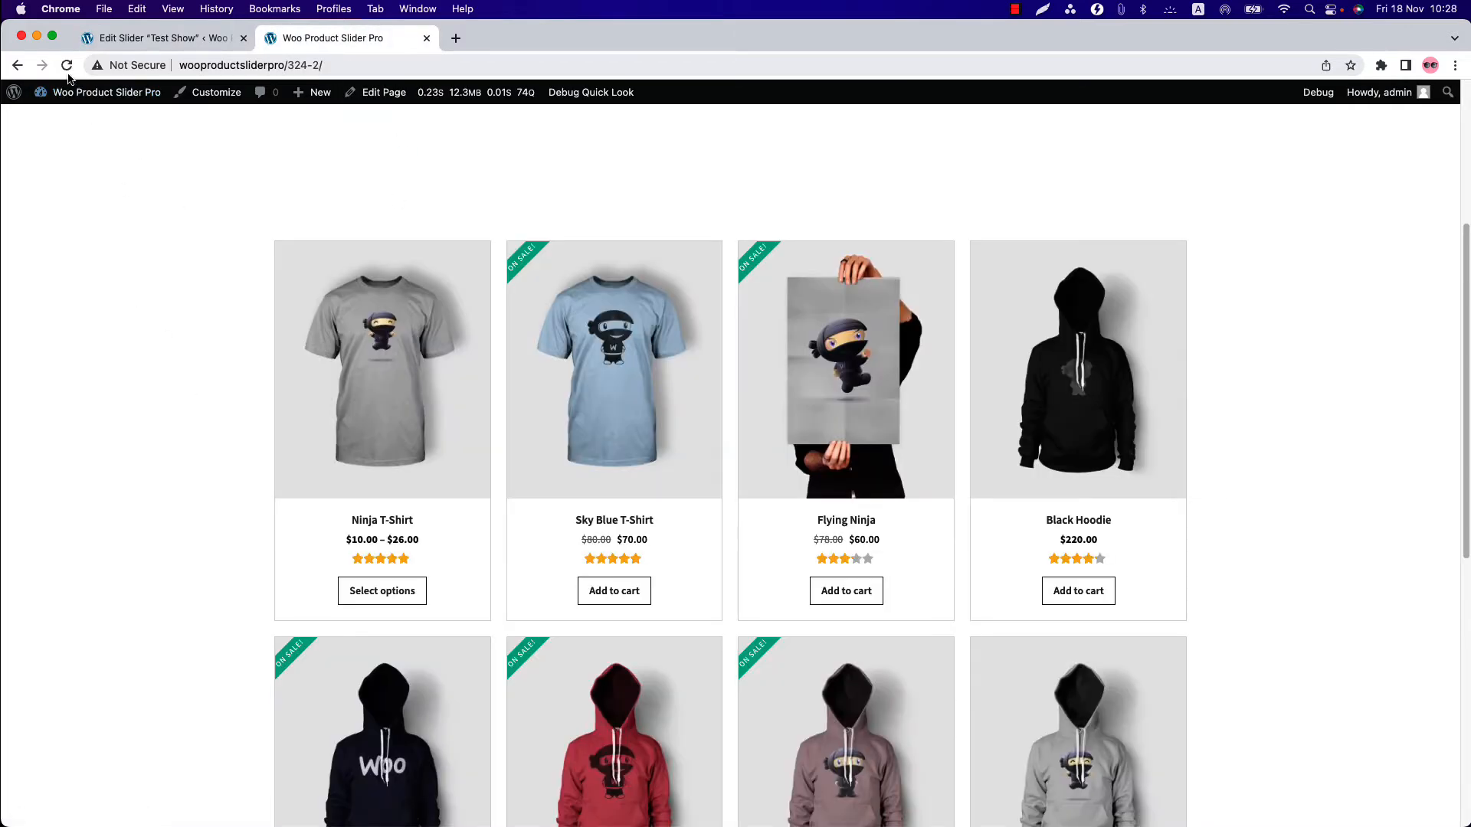
left_click(67, 66)
scroll(674, 653, "down", 6)
scroll(673, 648, "down", 1)
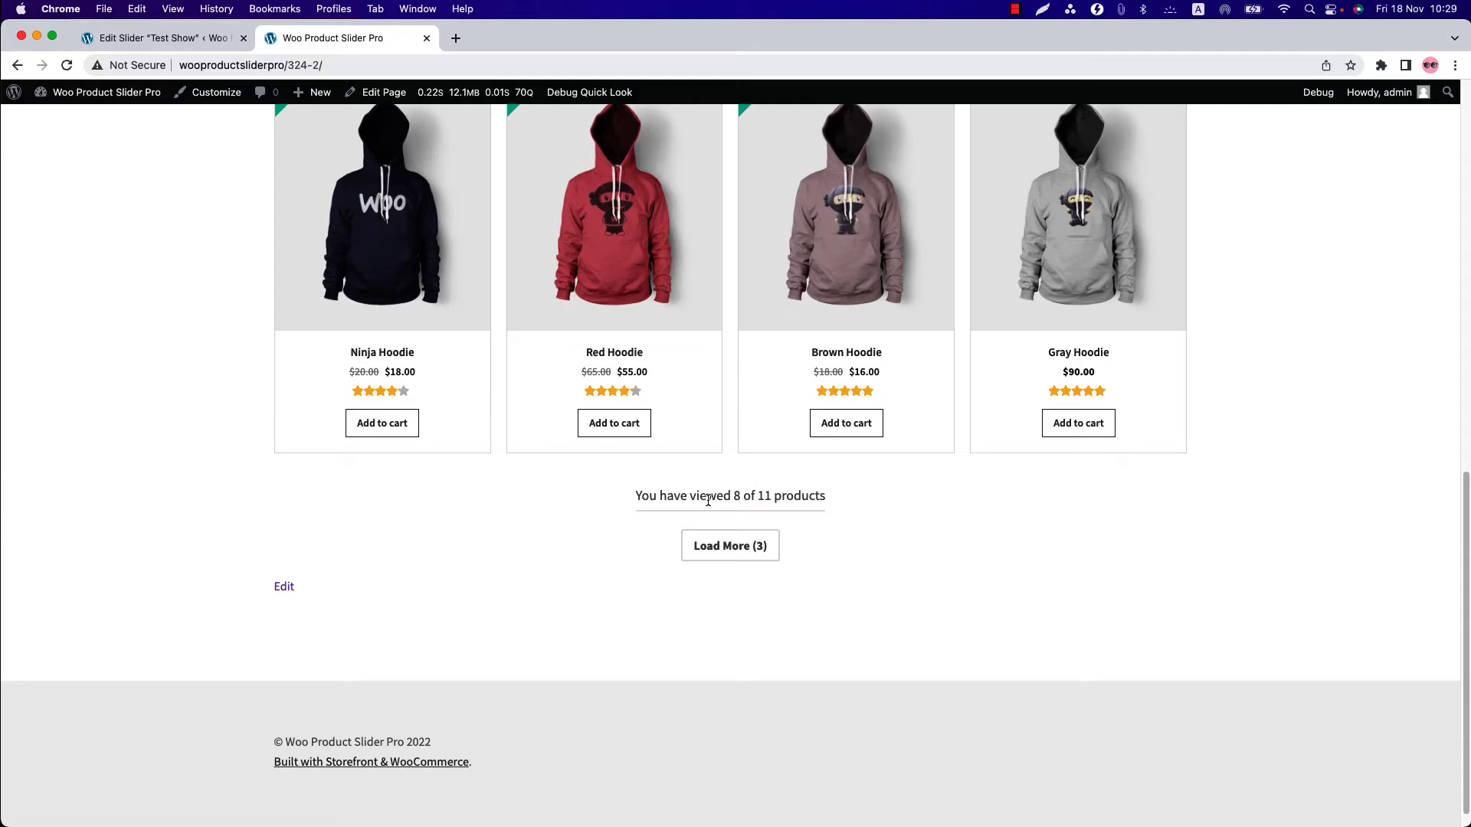
left_click(730, 546)
scroll(744, 651, "down", 5)
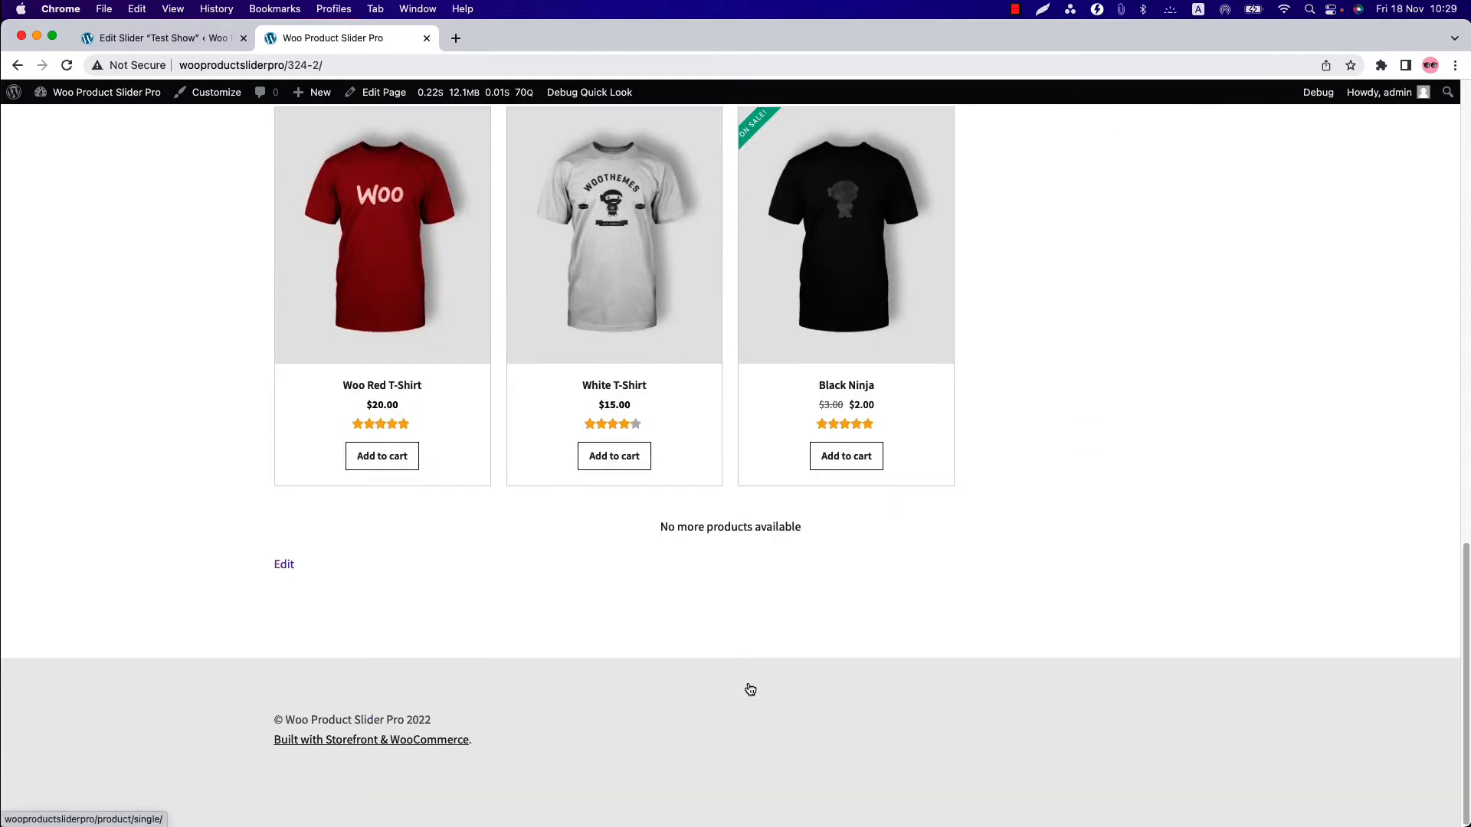
Change the Test Show slider's pagination type to Load More on Scroll (Ajax) and update the slider.
left_click(165, 37)
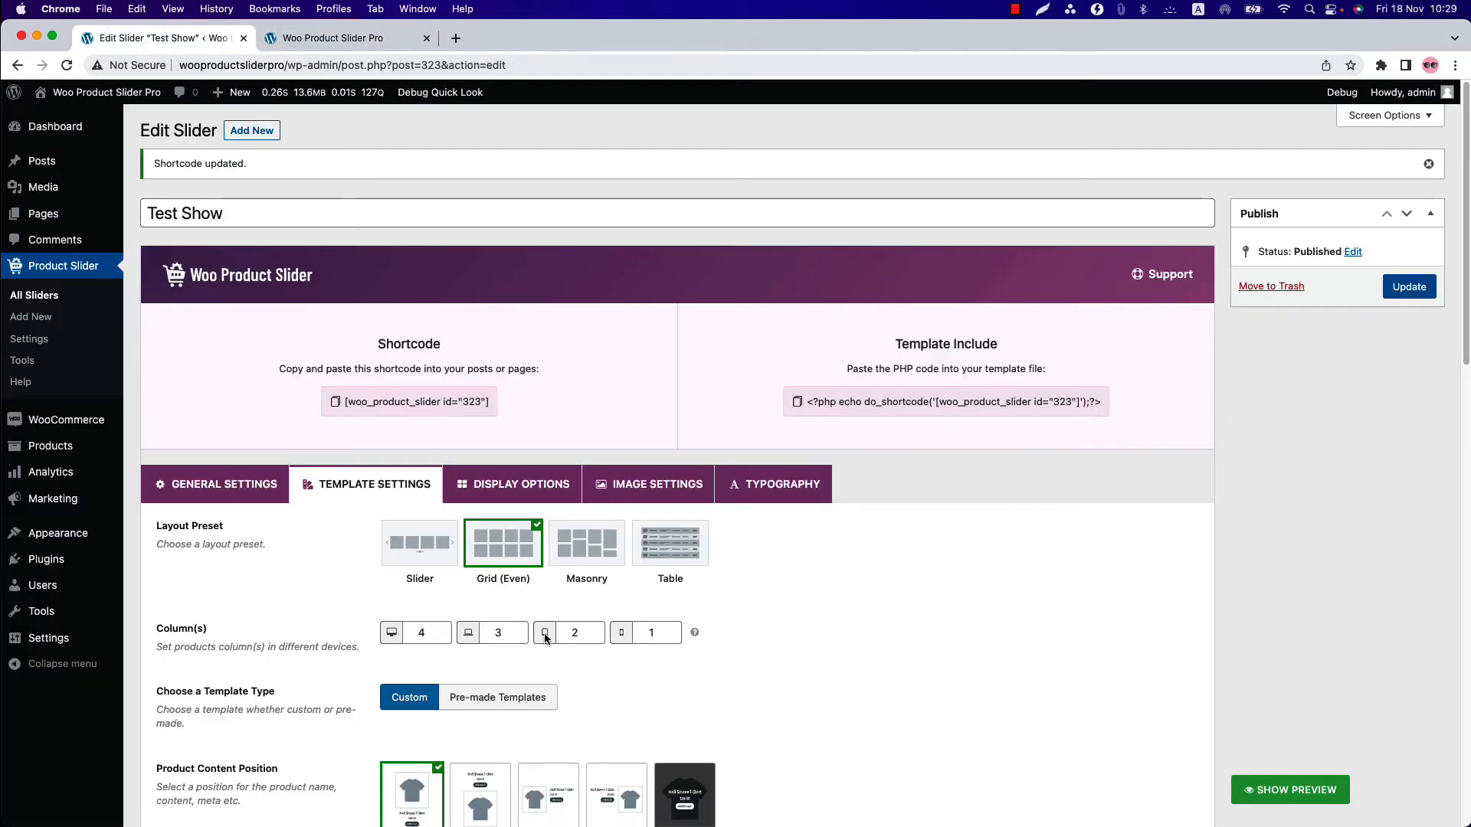
scroll(544, 640, "down", 8)
scroll(544, 641, "down", 6)
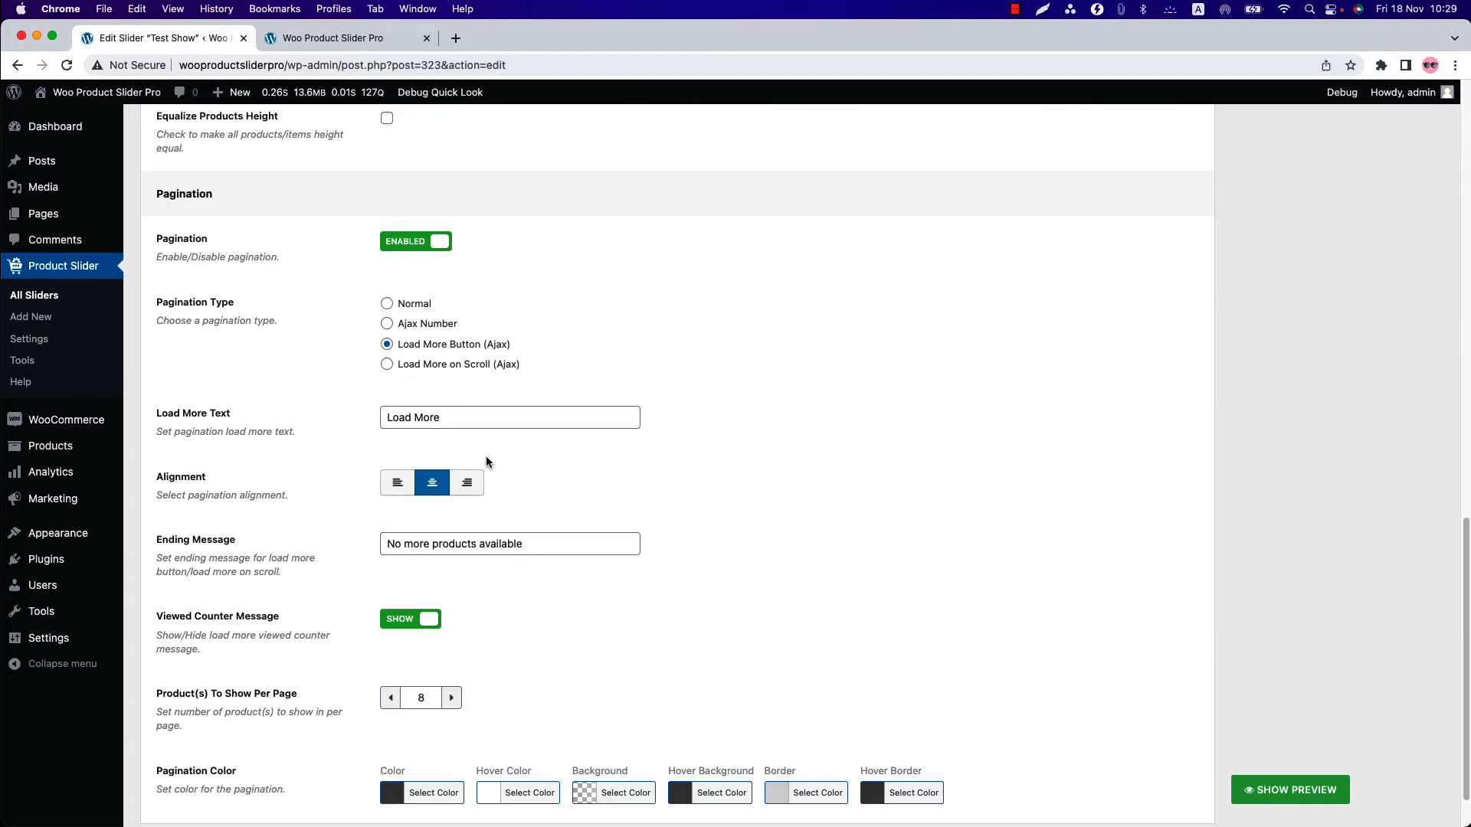
left_click(457, 369)
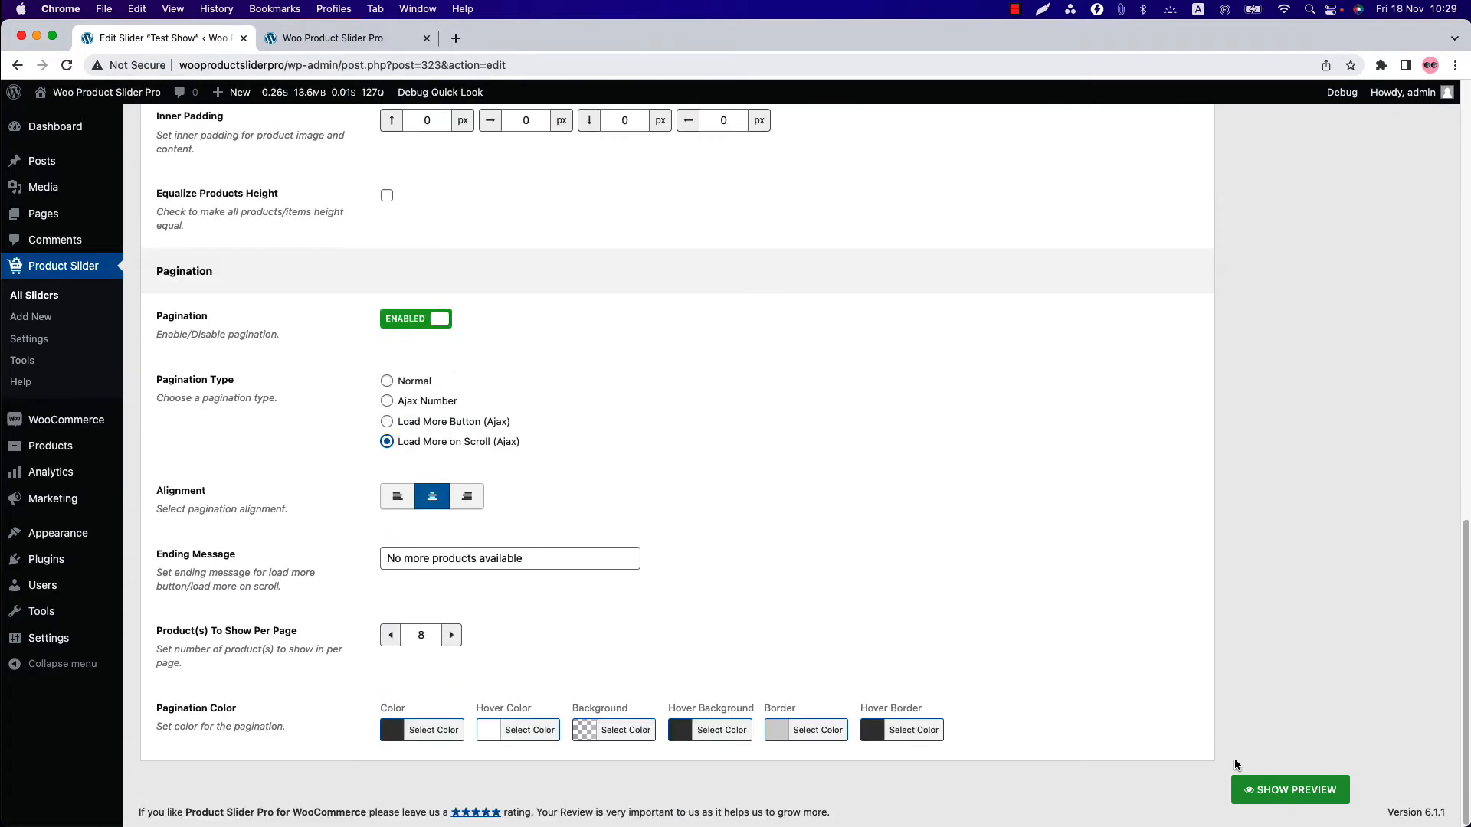
scroll(1310, 757, "up", 14)
left_click(1410, 286)
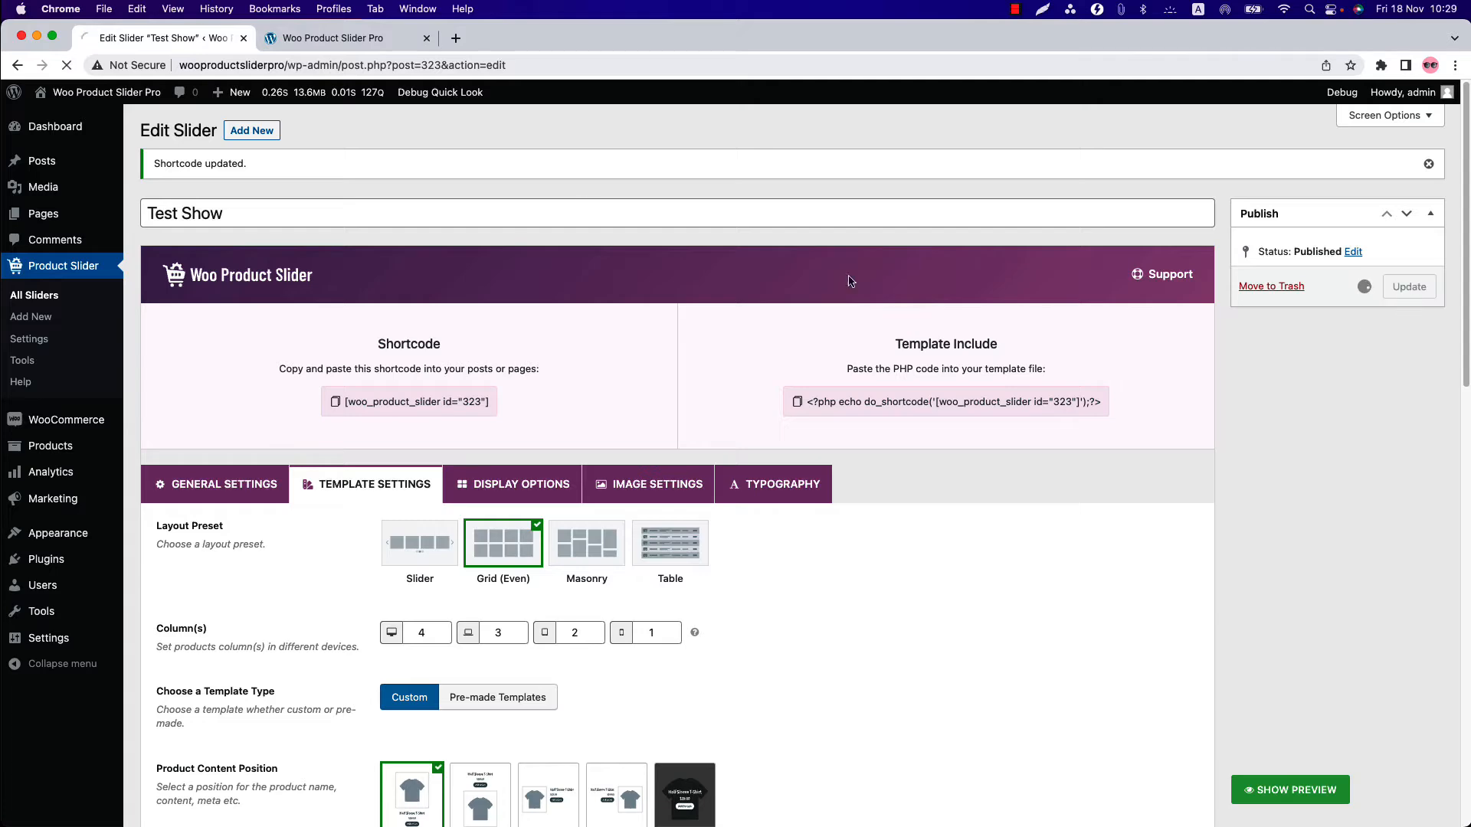
Reload the live page and test the on-scroll pagination by going down past the first products of the grid.
left_click(339, 39)
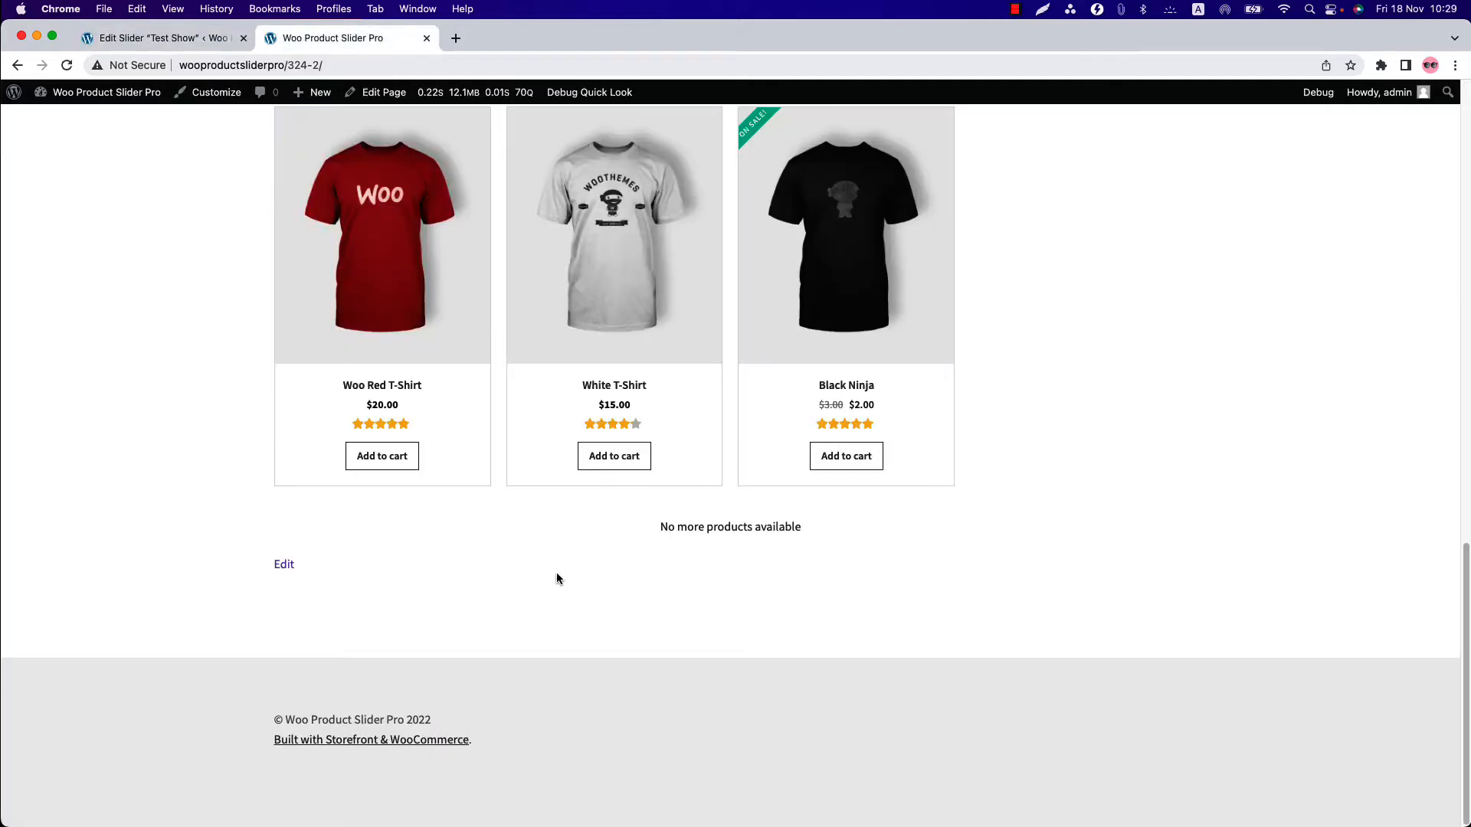
scroll(198, 469, "up", 20)
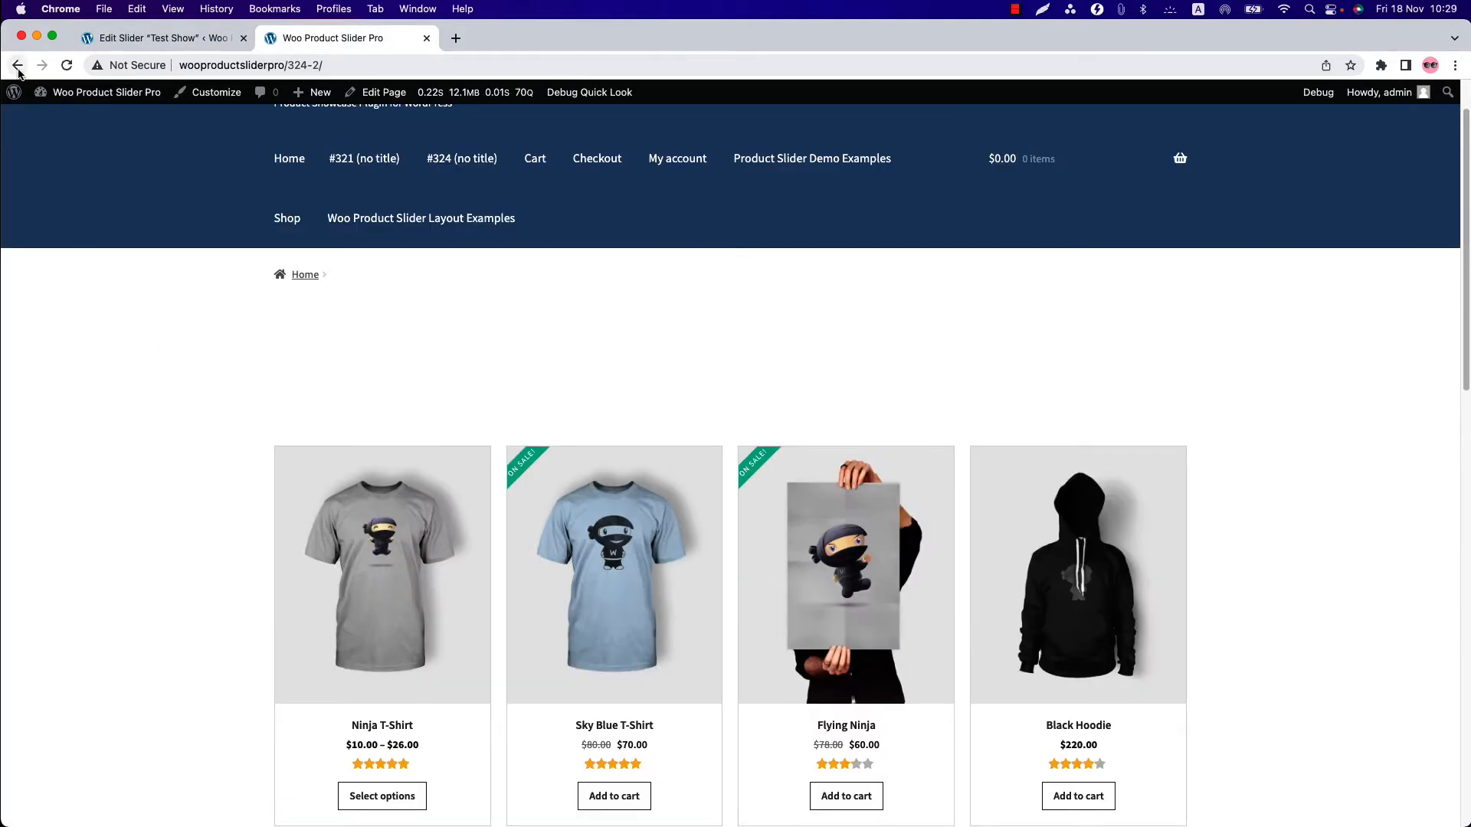
left_click(18, 69)
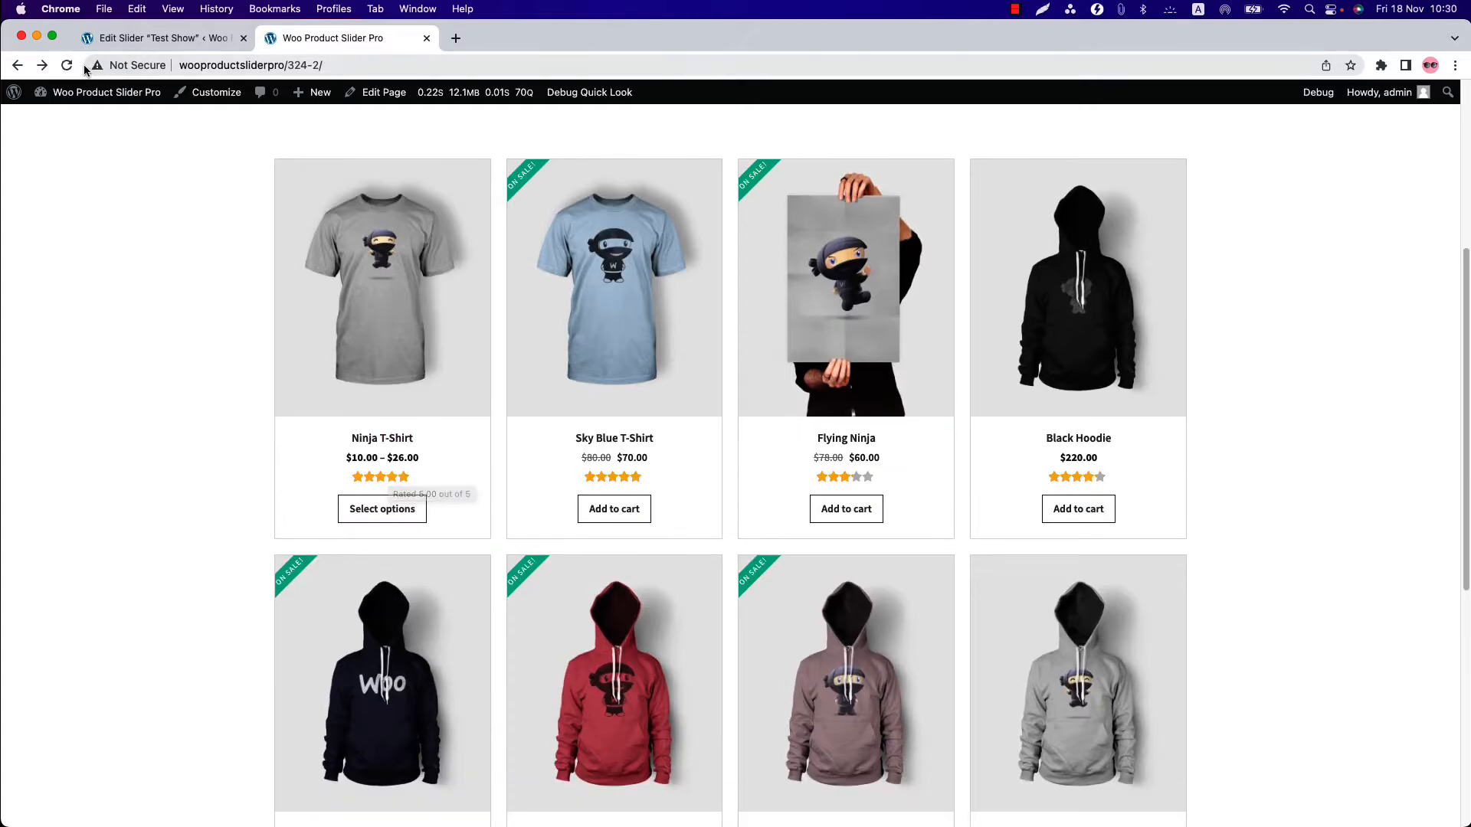
scroll(513, 396, "down", 5)
left_click(67, 66)
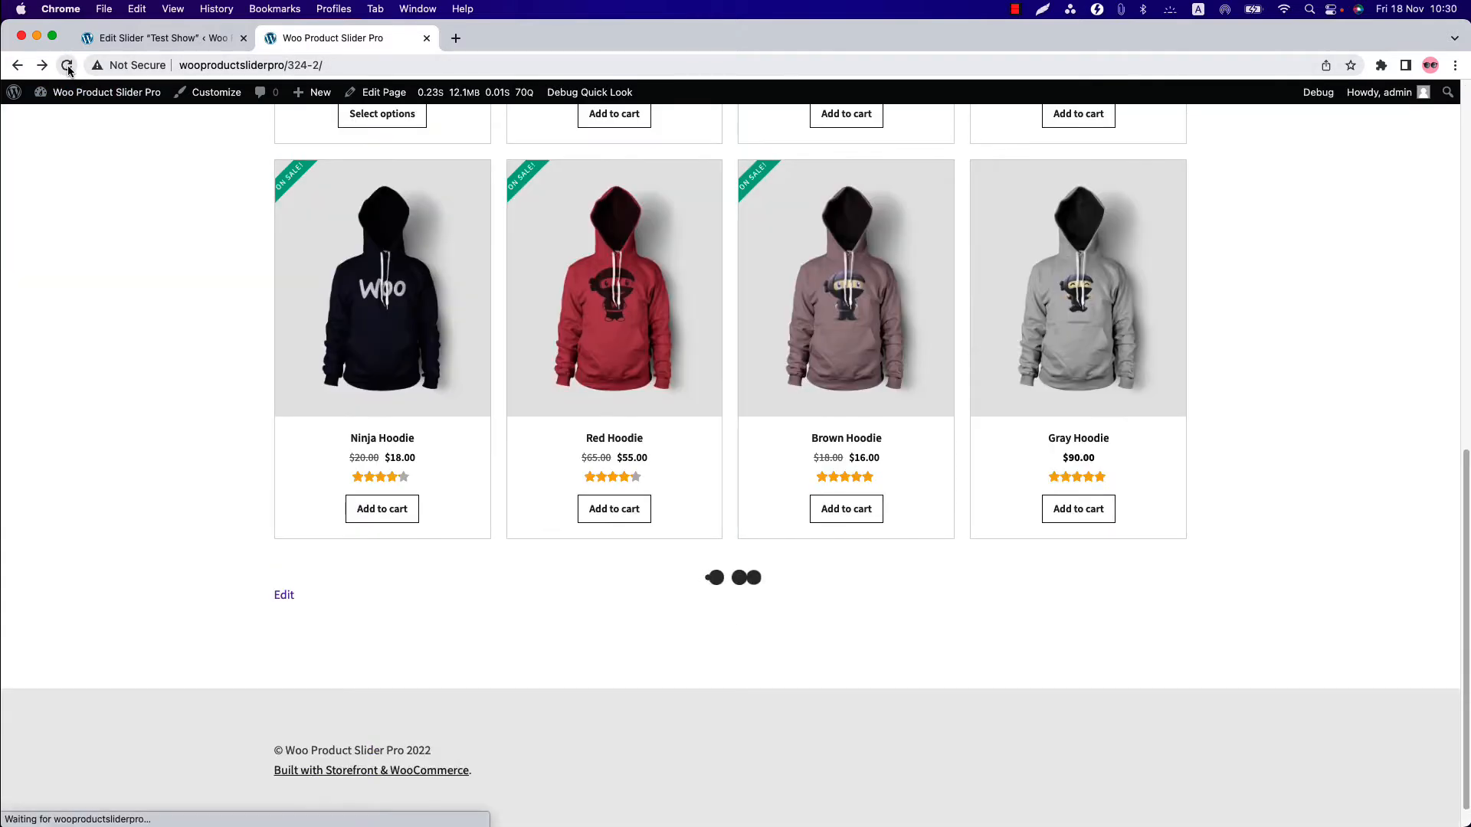
scroll(705, 460, "down", 4)
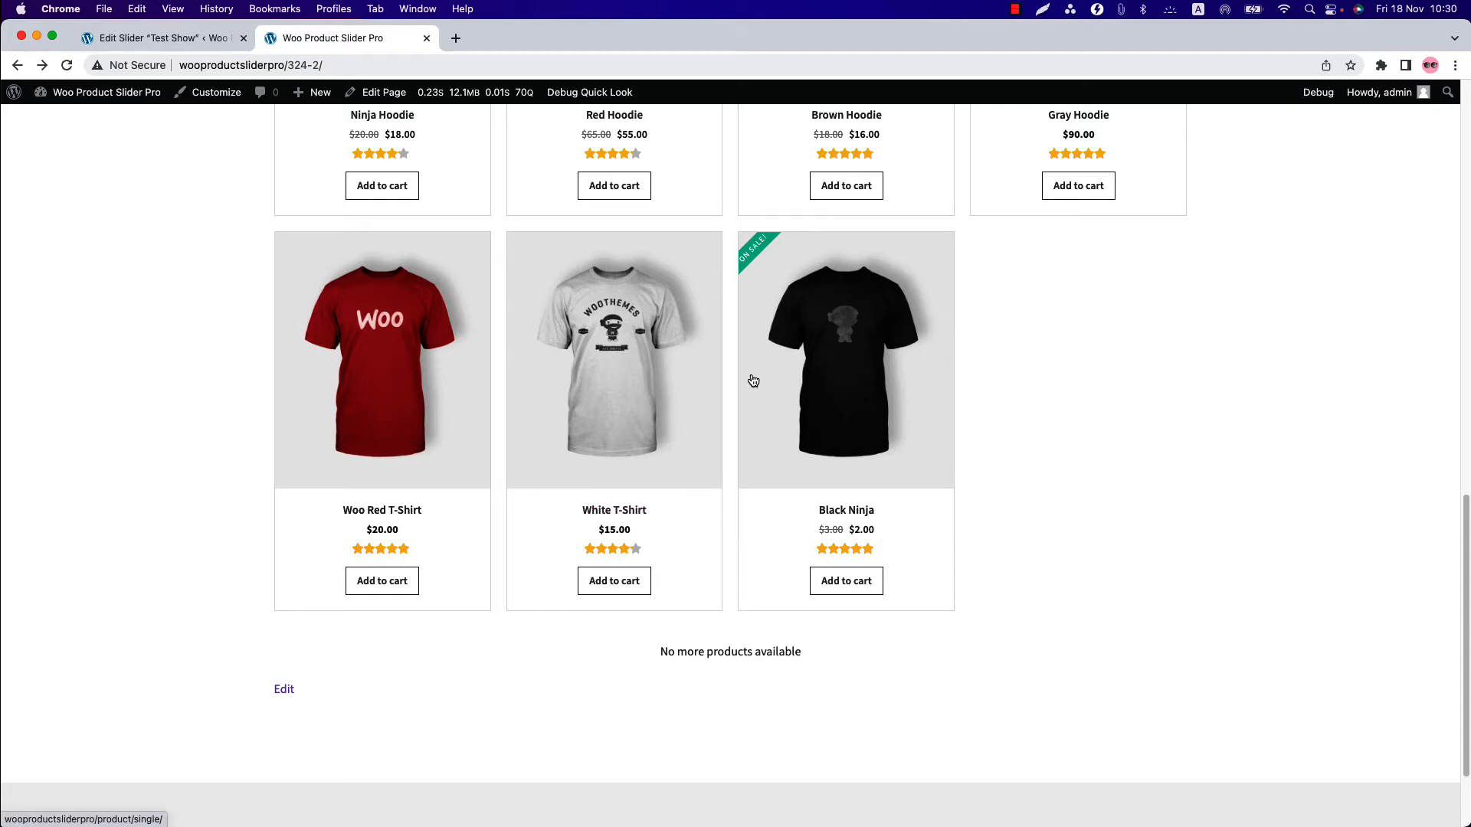
Set the Test Show slider's pagination type back to Load More Button (Ajax) with 10 products per page and update the slider.
left_click(175, 38)
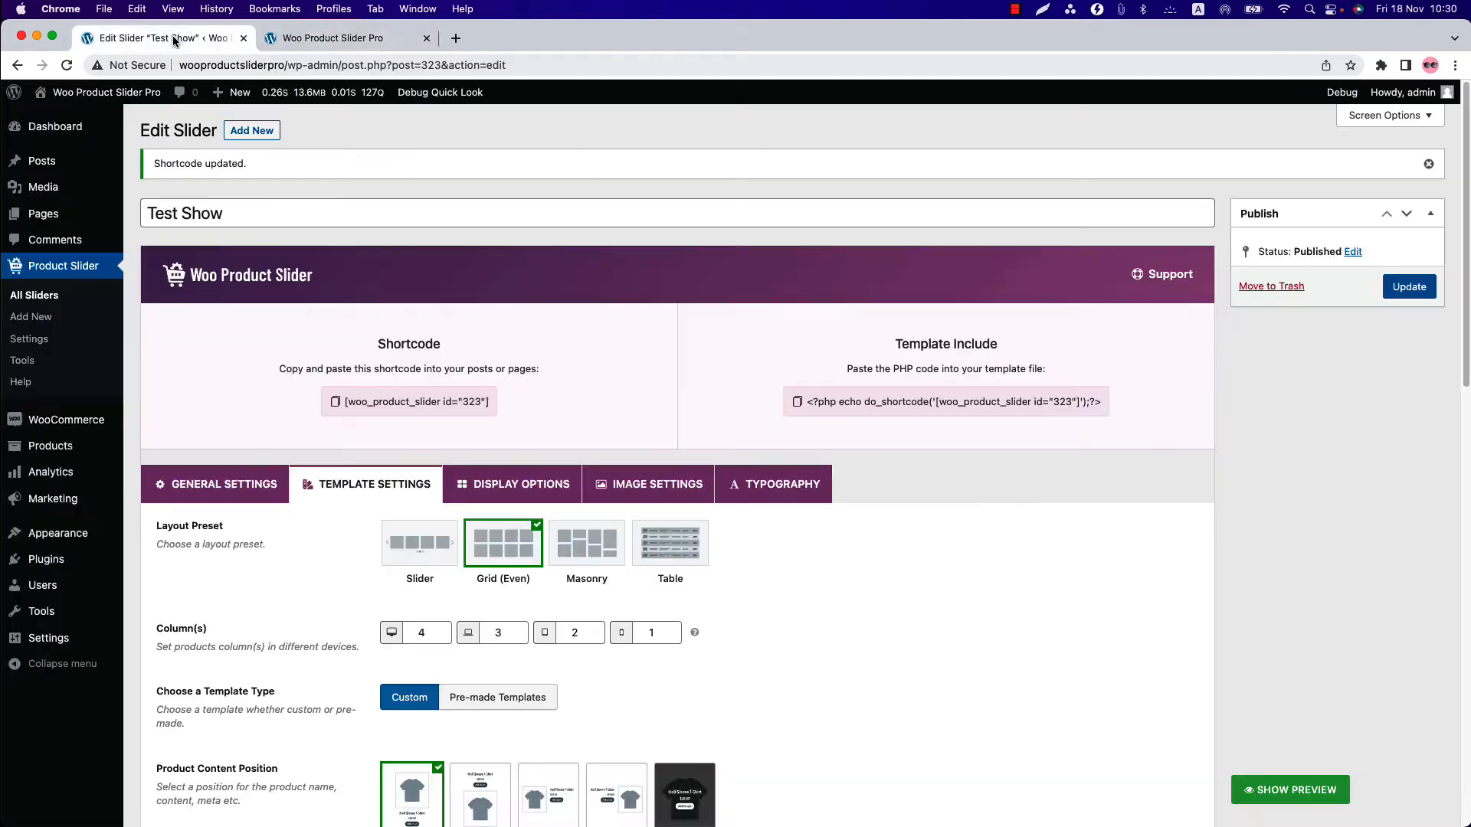
scroll(438, 622, "down", 5)
scroll(438, 622, "down", 9)
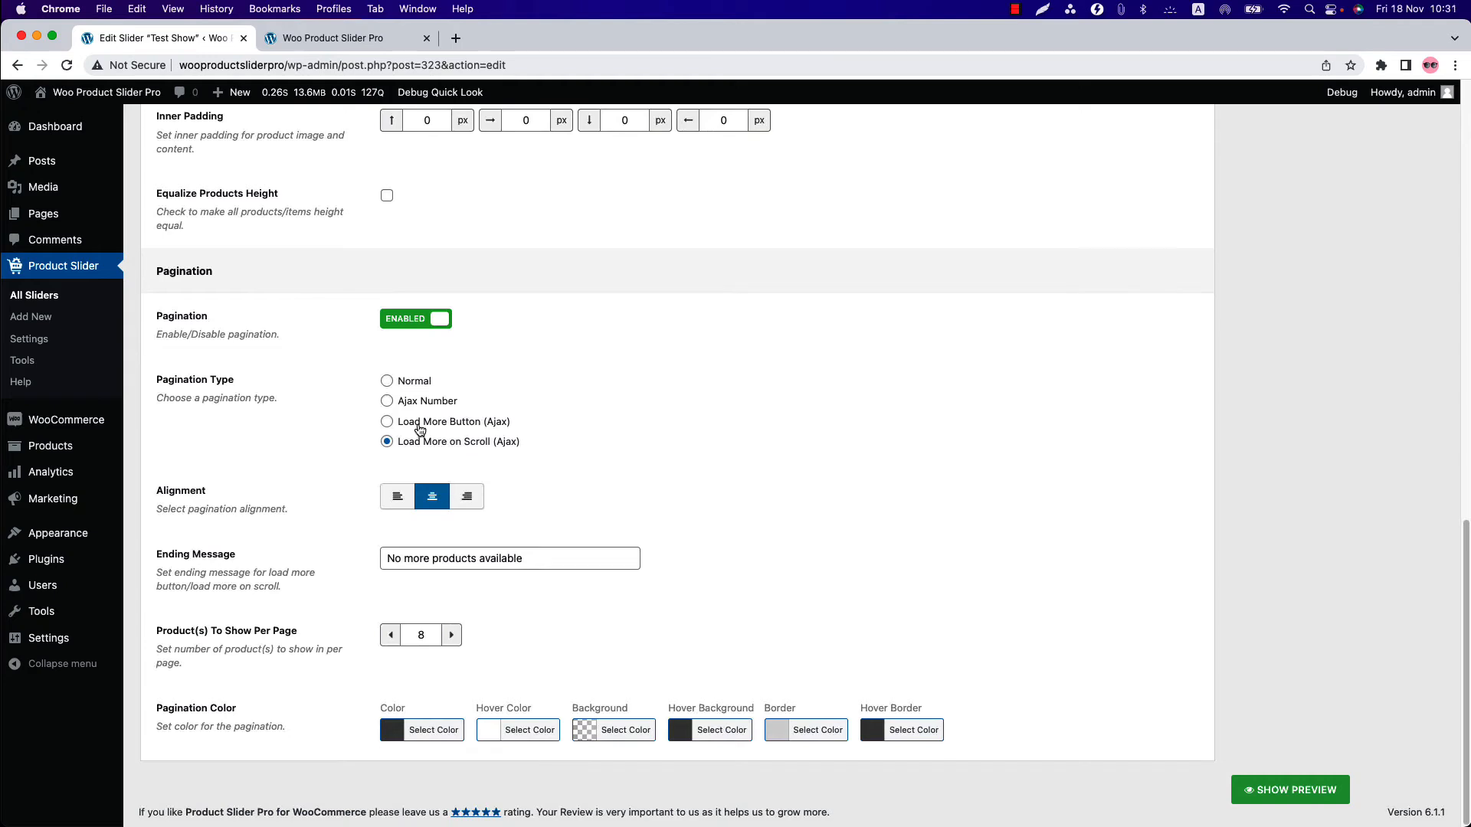
left_click(419, 430)
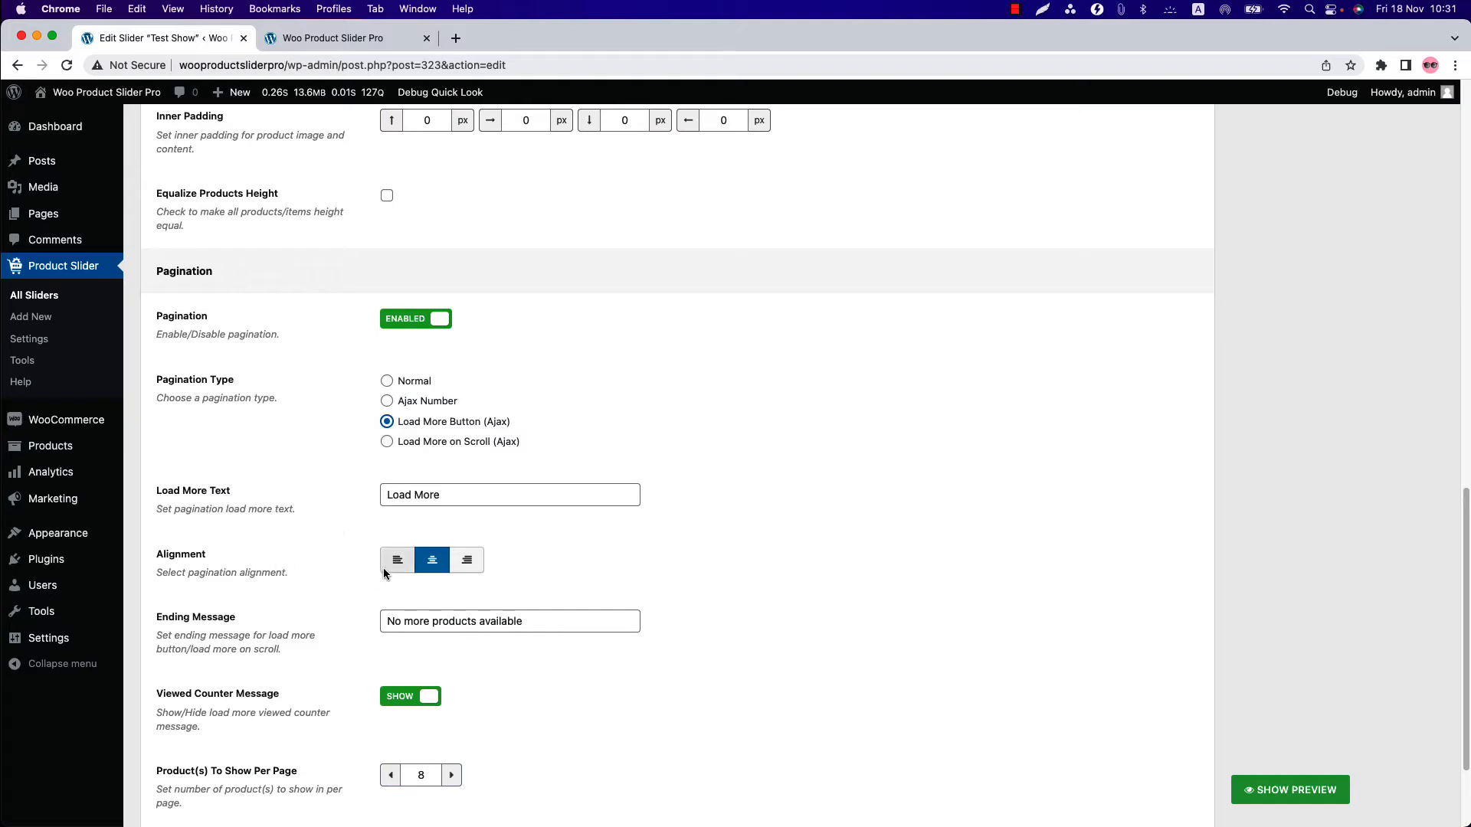
scroll(234, 657, "down", 2)
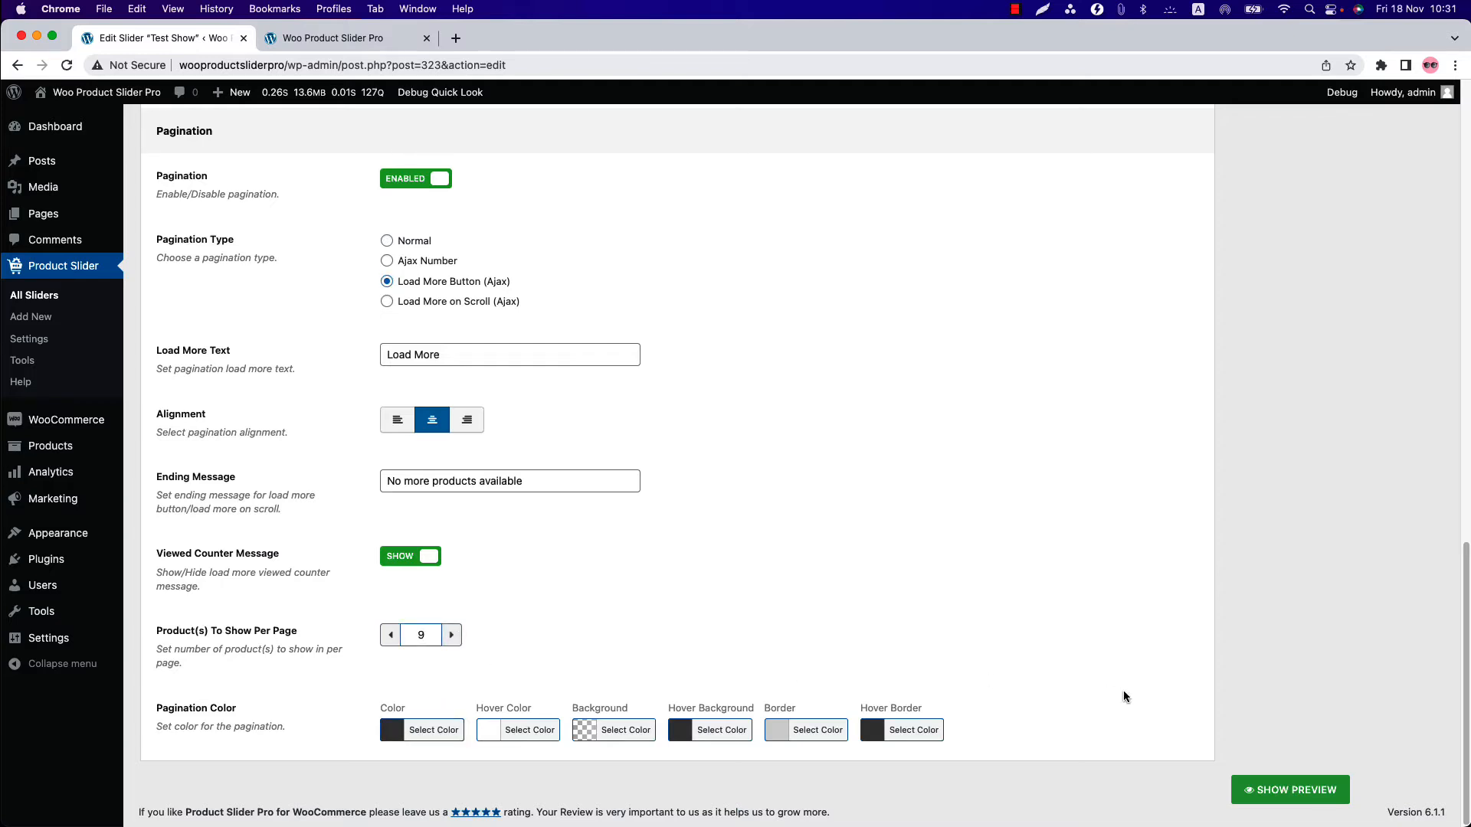
double_click(451, 636)
scroll(1291, 758, "up", 2)
scroll(1292, 758, "up", 10)
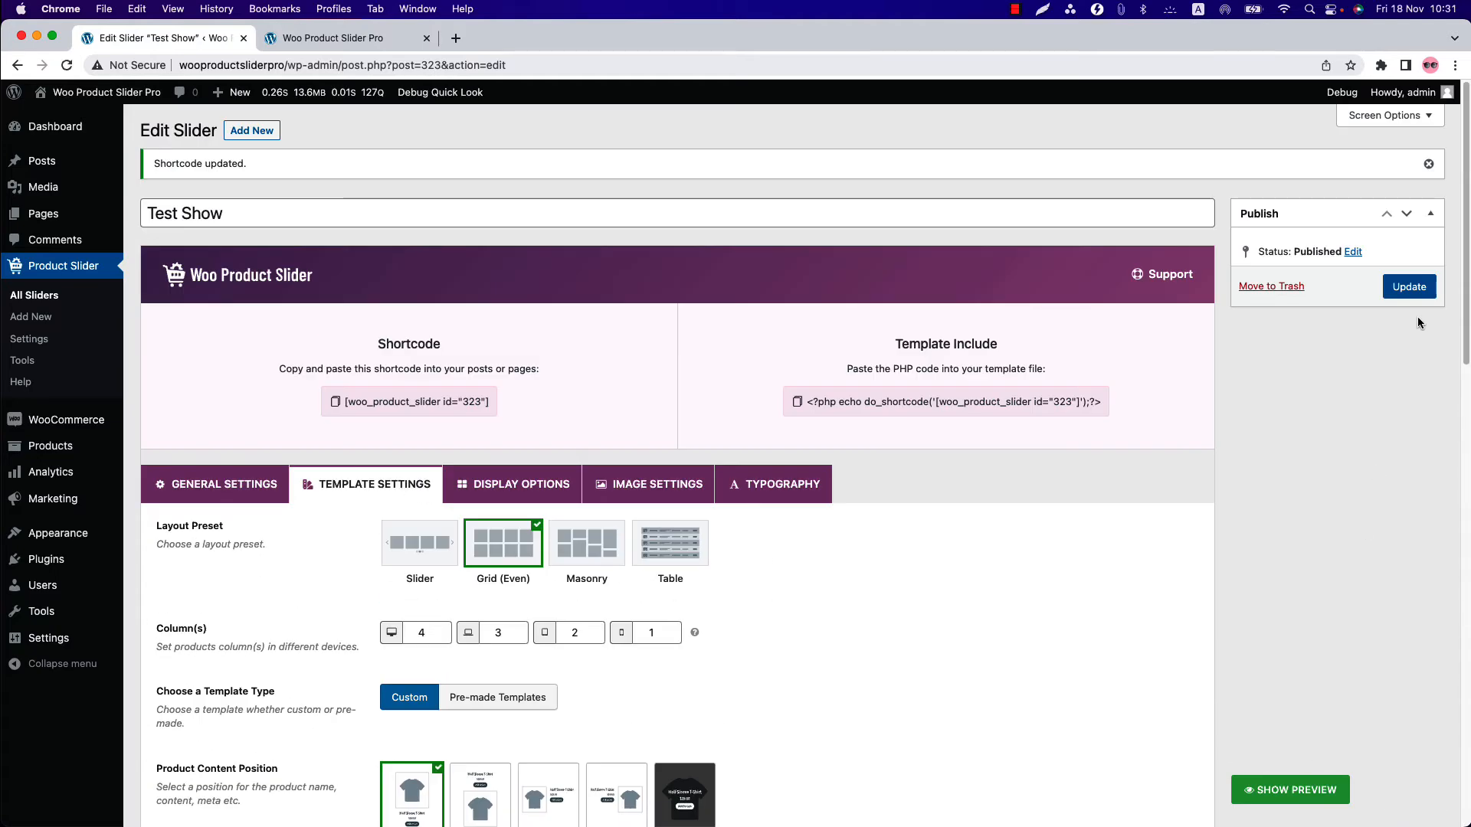
left_click(1410, 286)
Reload the live page and check the number of products displayed above the Load More button.
left_click(331, 38)
left_click(68, 66)
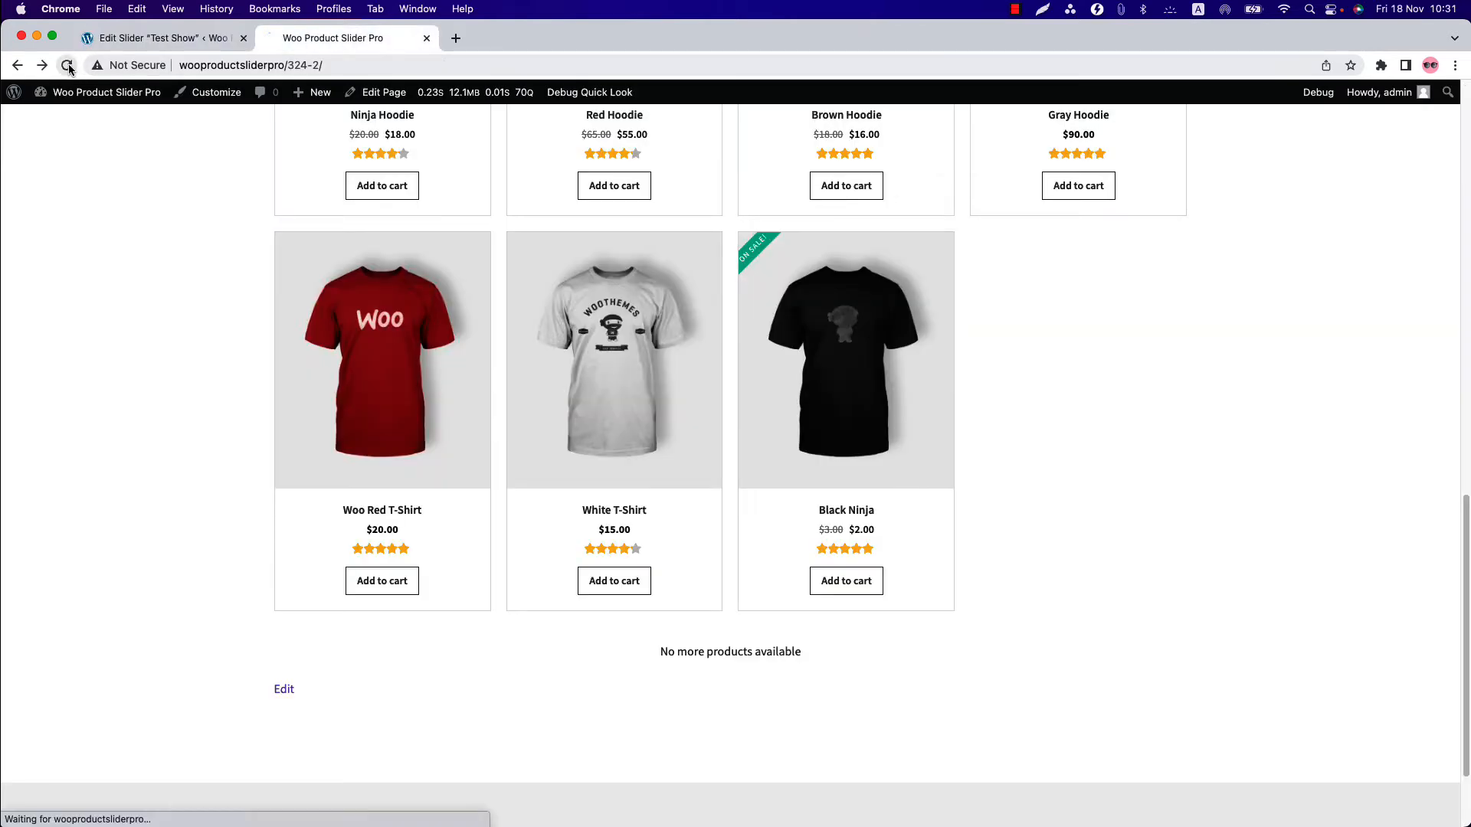
scroll(183, 546, "up", 8)
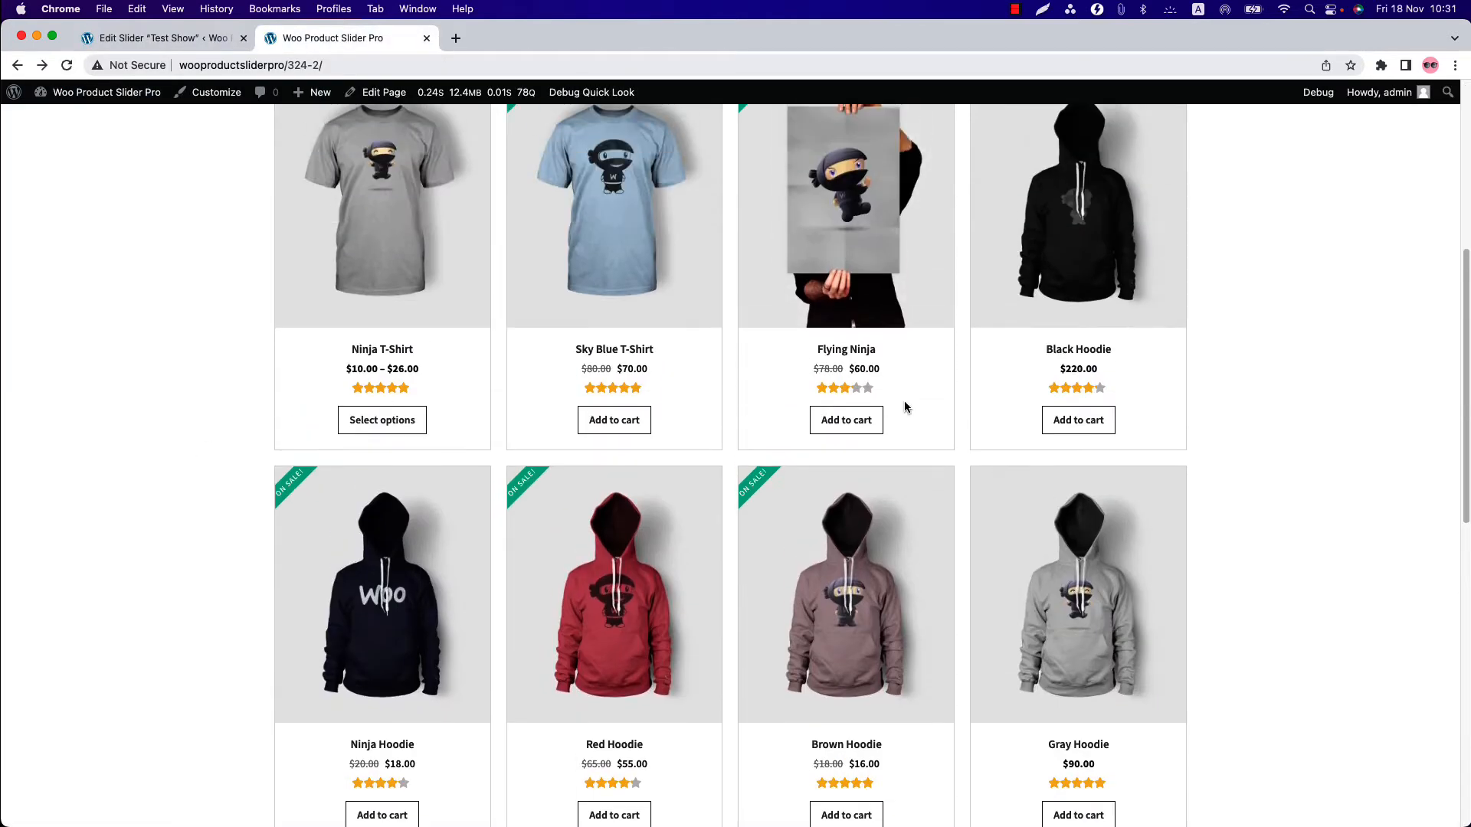
scroll(904, 403, "down", 4)
scroll(427, 568, "down", 5)
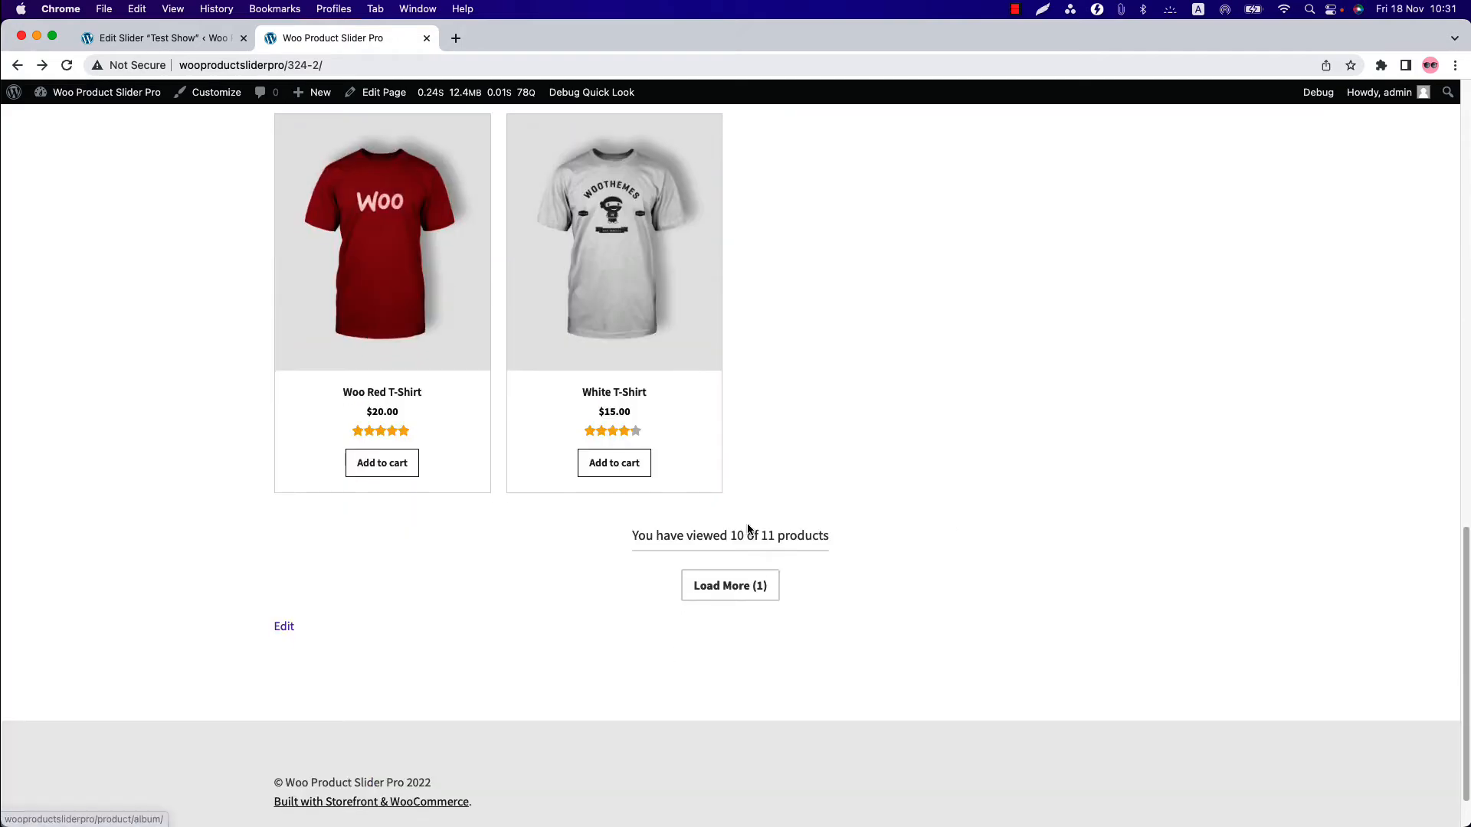
Browse the list of pre-made templates in the Test Show slider's template settings and return the template type to Custom.
left_click(161, 38)
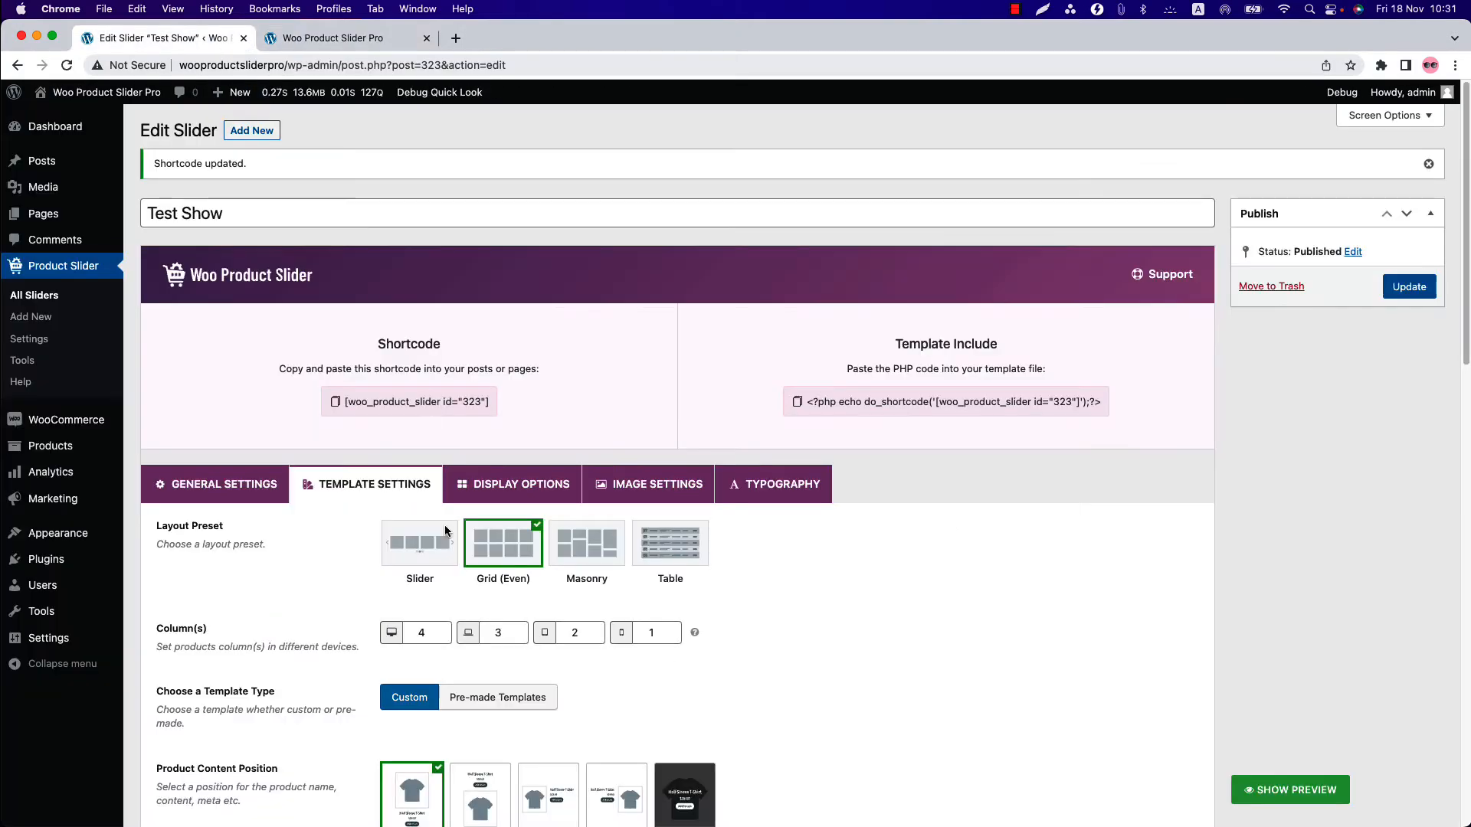
scroll(446, 589, "down", 15)
scroll(446, 588, "up", 11)
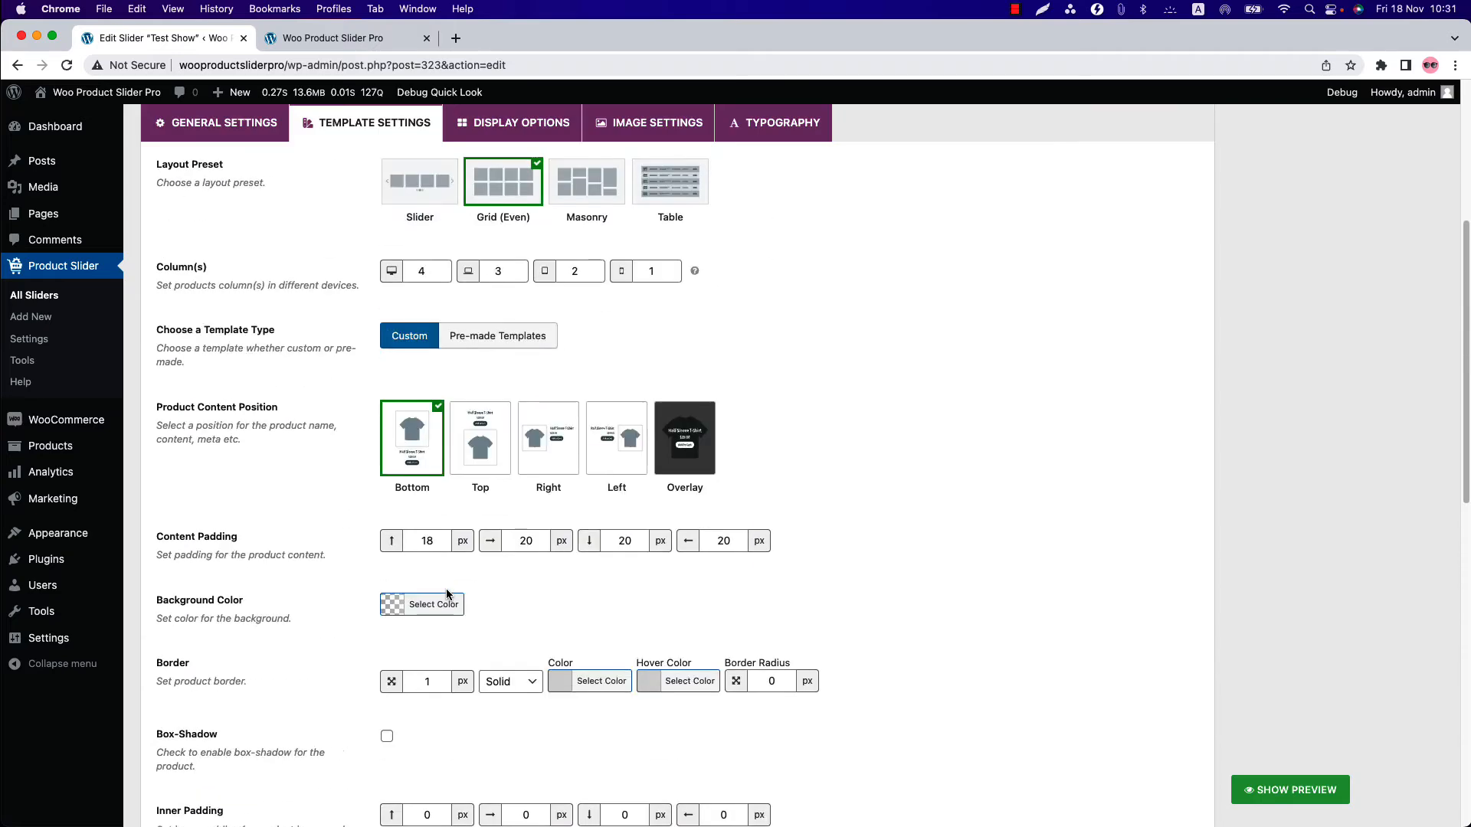
scroll(447, 595, "up", 1)
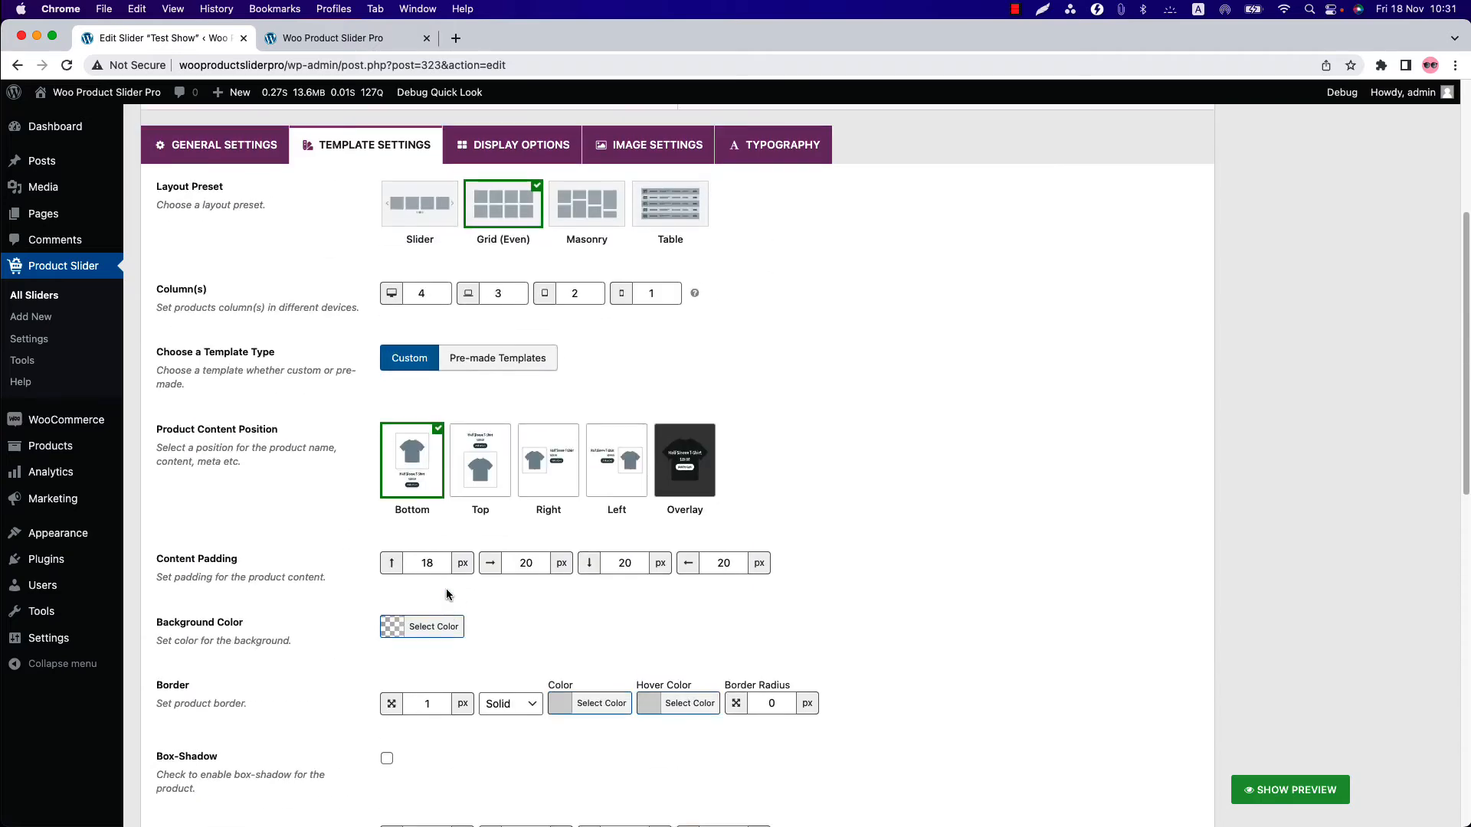
left_click(483, 360)
left_click(474, 435)
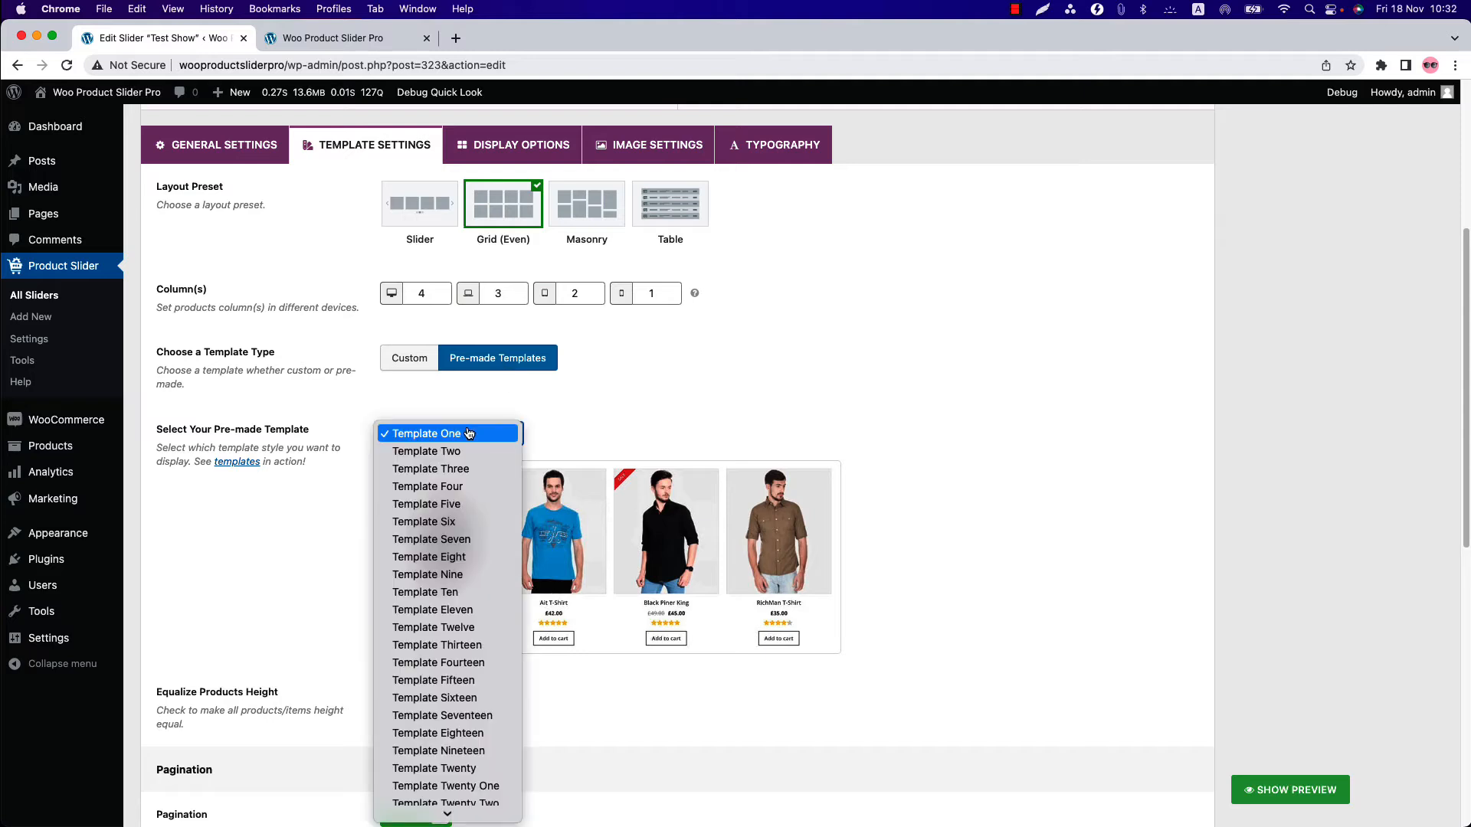
scroll(459, 738, "down", 3)
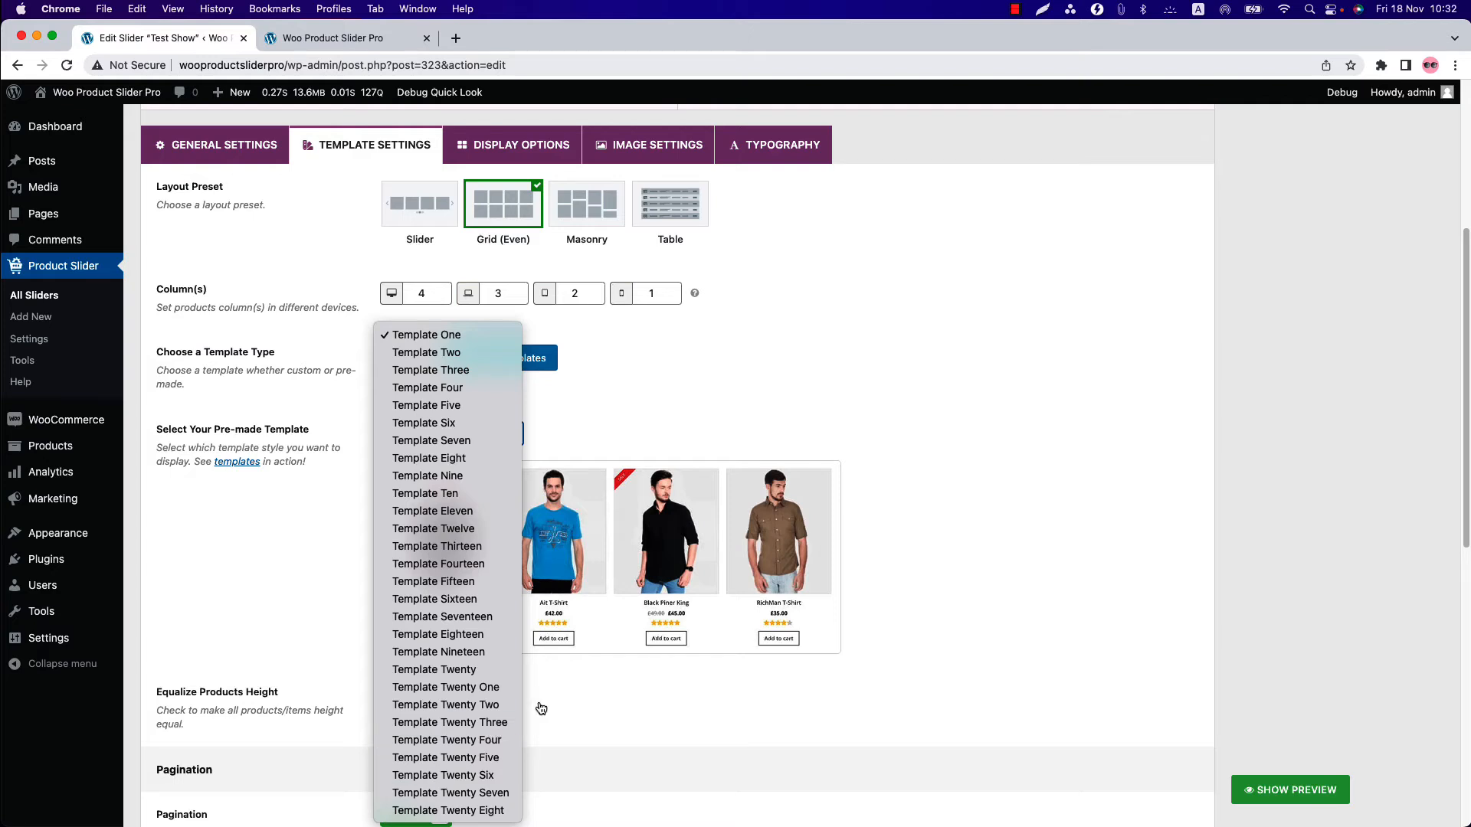
left_click(631, 411)
left_click(421, 364)
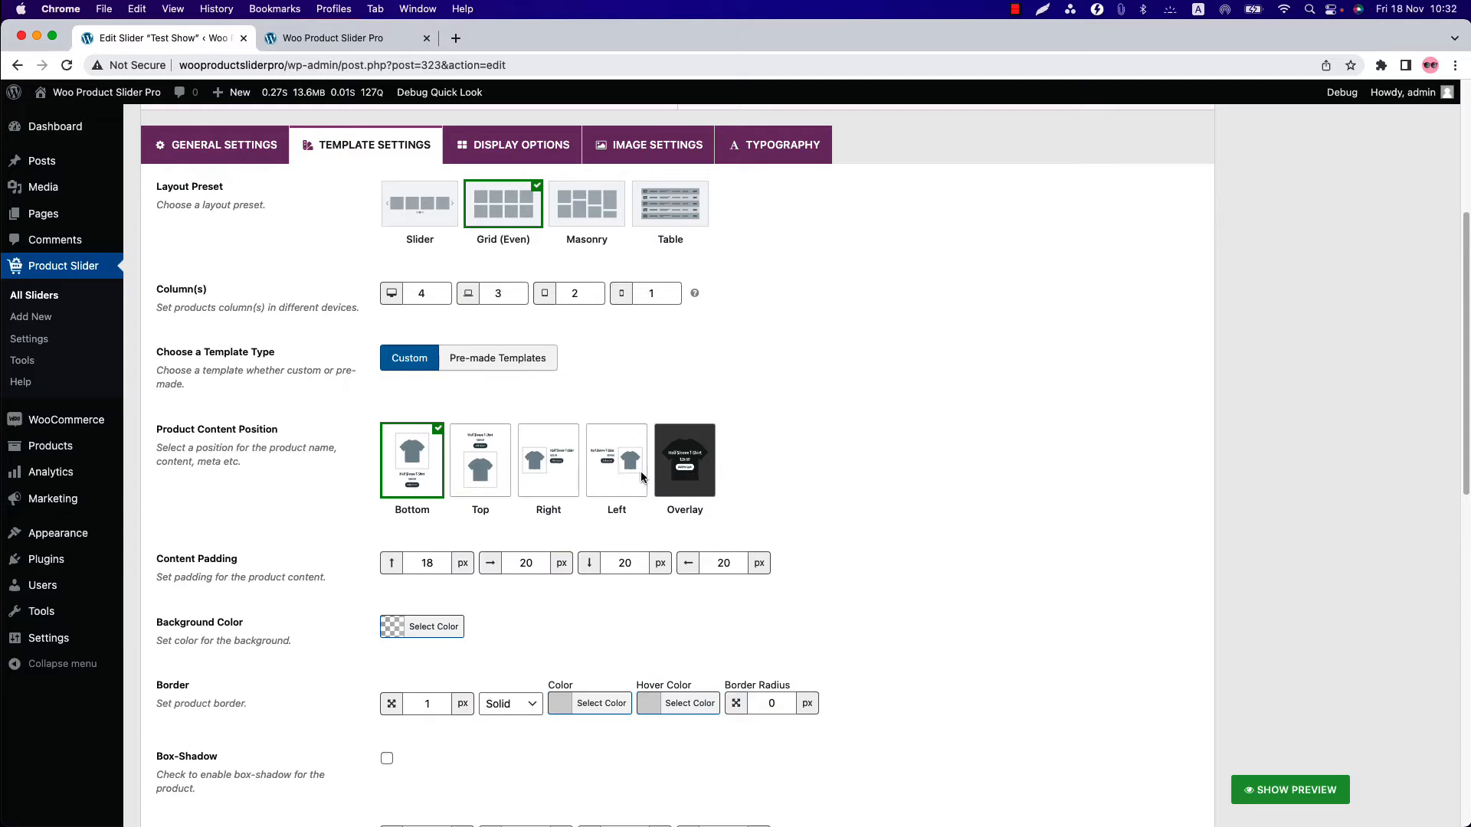
Set the product content position to Overlay and review the overlay options.
scroll(515, 553, "down", 1)
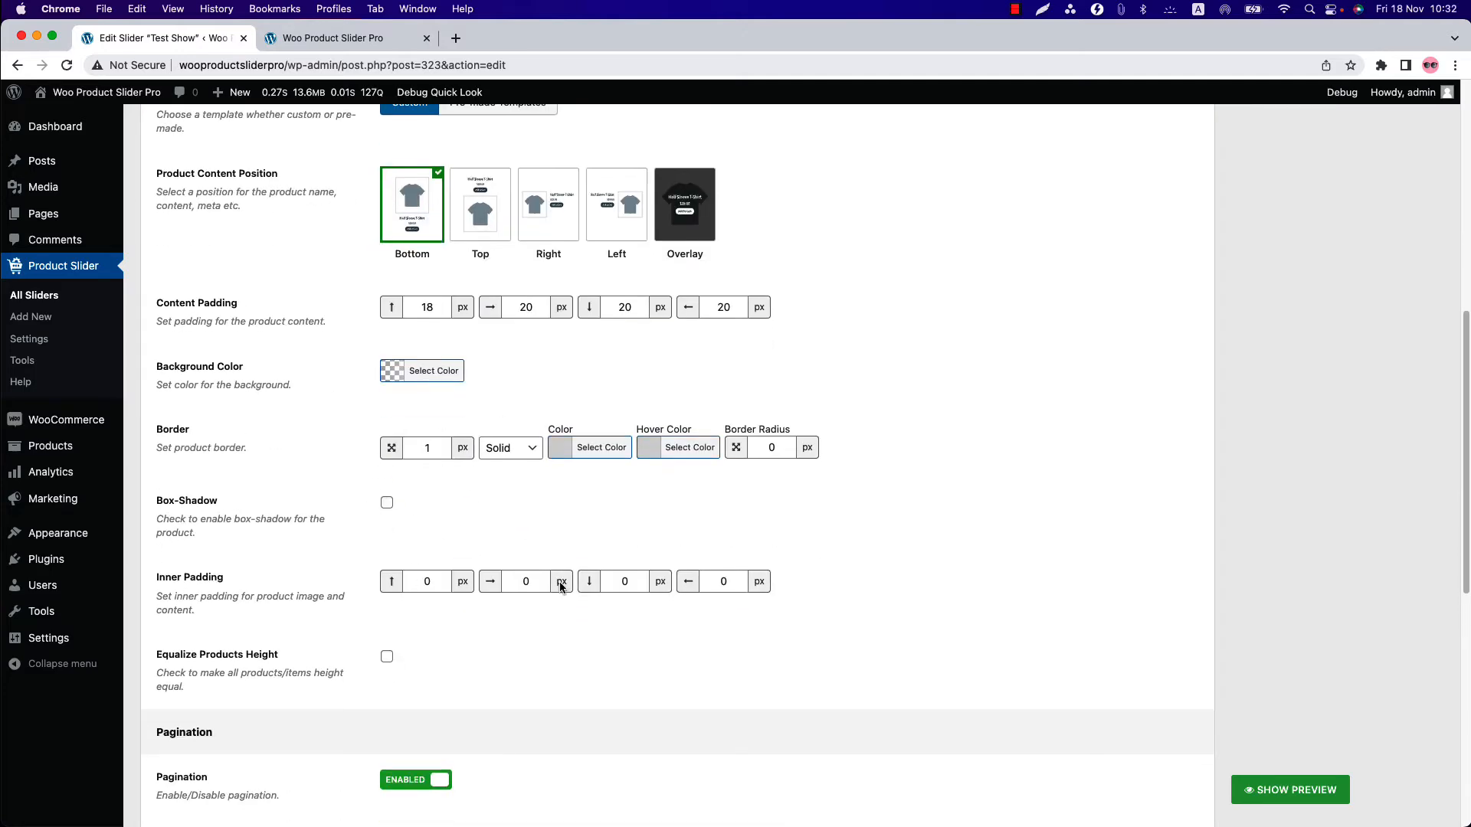
scroll(439, 590, "up", 5)
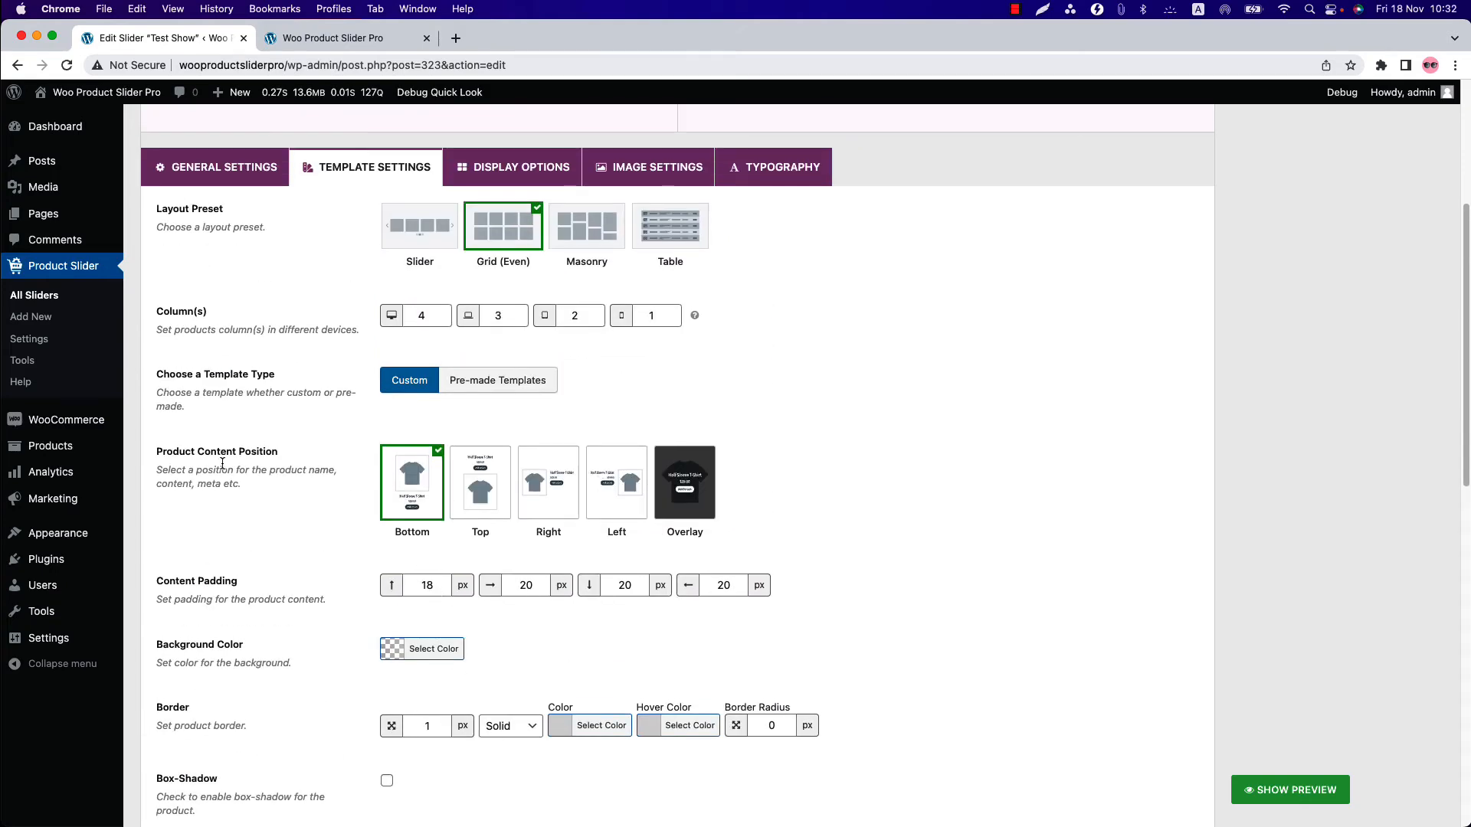
left_click(714, 520)
scroll(613, 632, "down", 4)
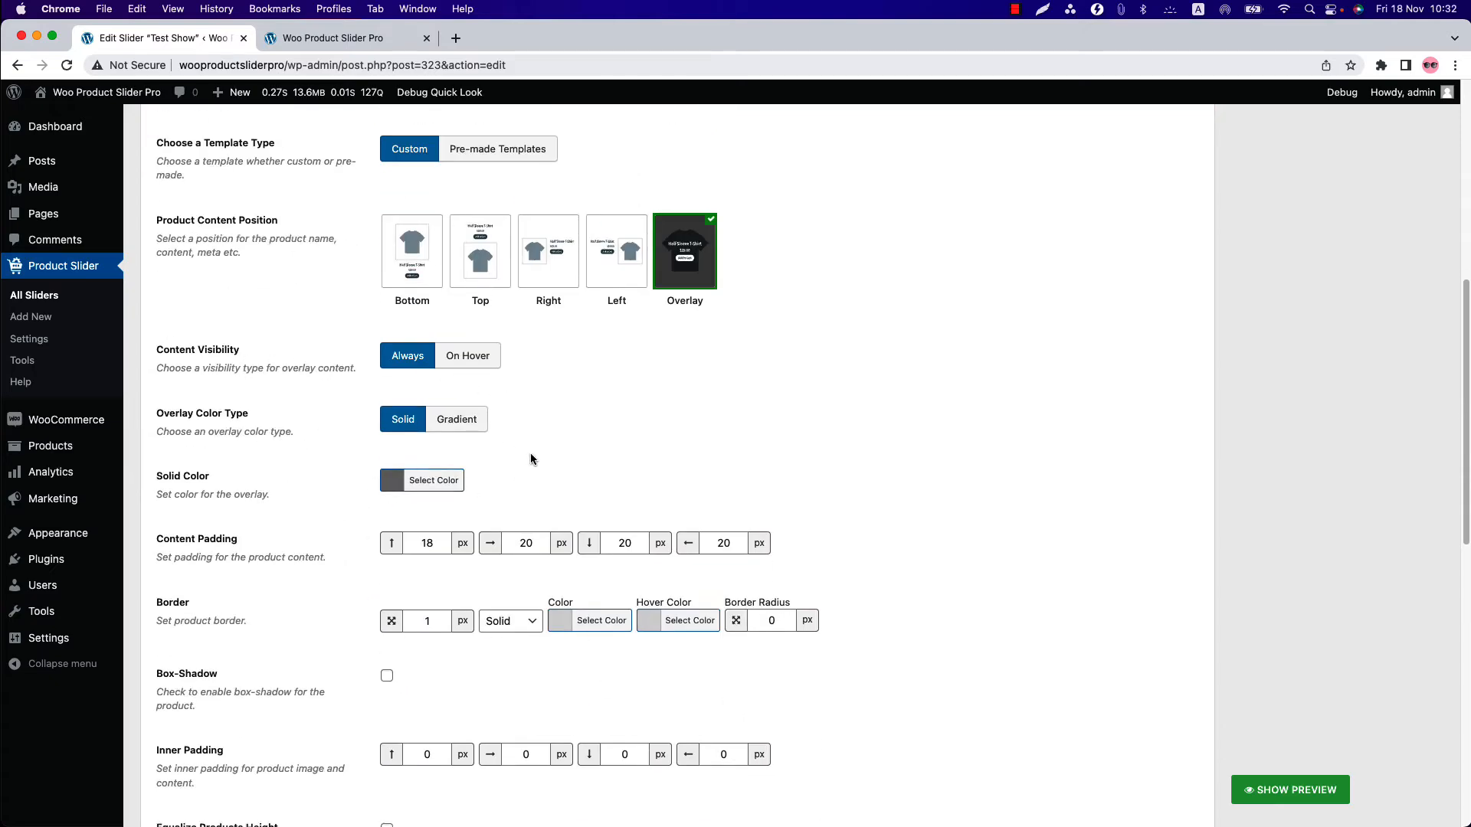
scroll(676, 504, "up", 4)
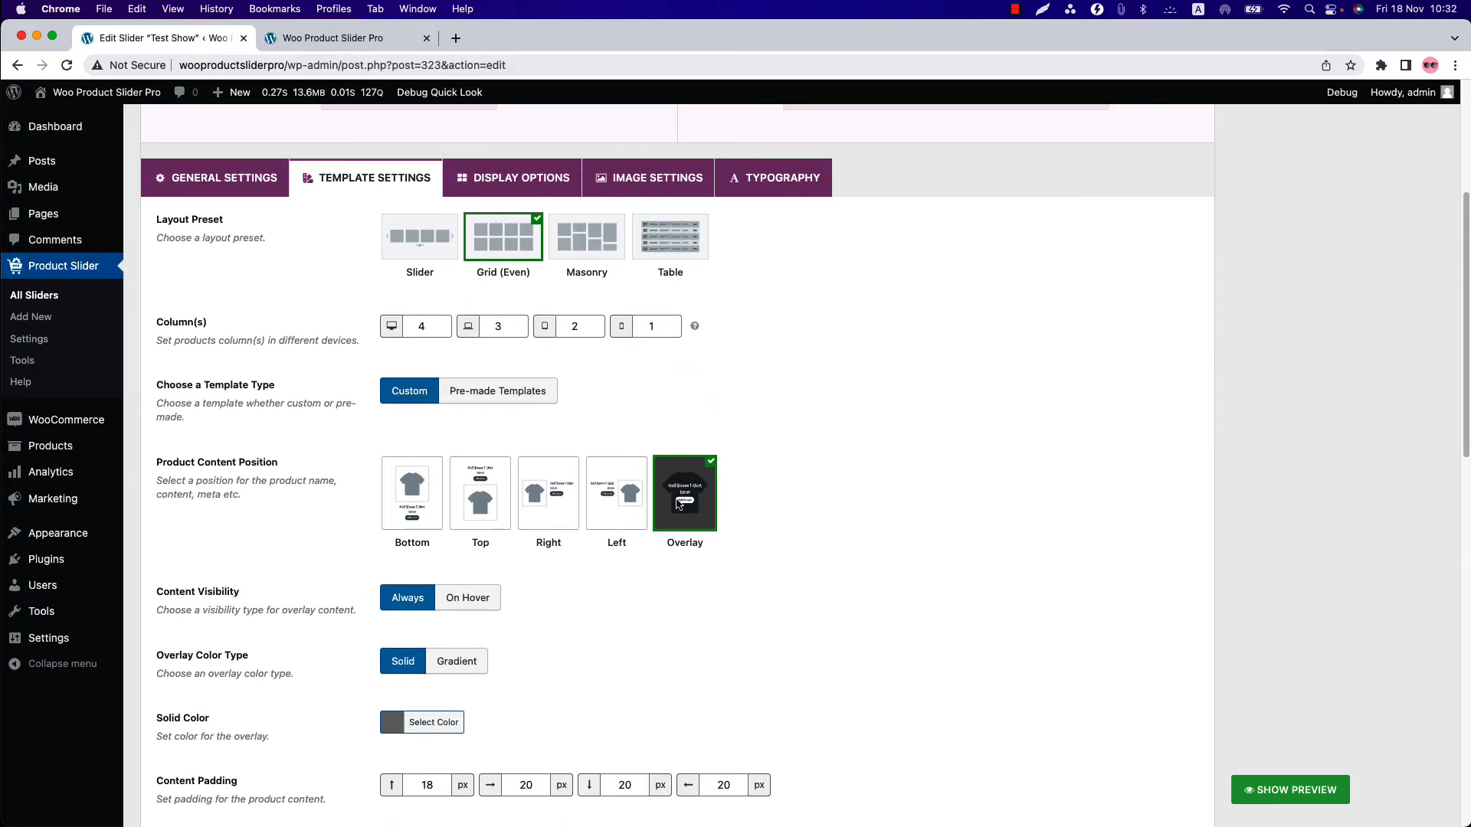
Set the font colors of the product name and the product price to white in the slider's typography settings.
left_click(781, 189)
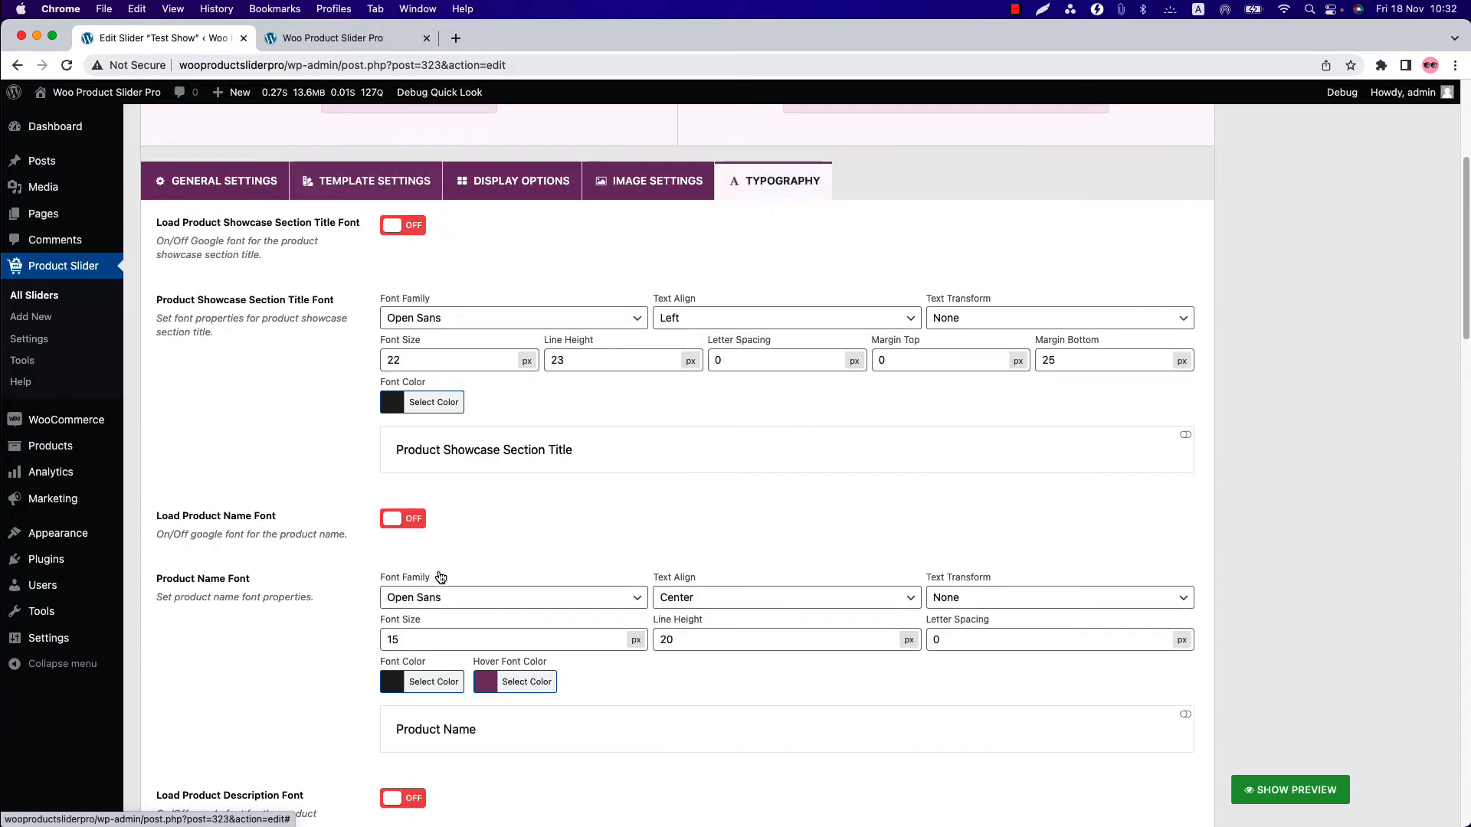
scroll(440, 578, "down", 4)
left_click(434, 374)
left_click(413, 549)
left_click(220, 559)
scroll(220, 559, "down", 4)
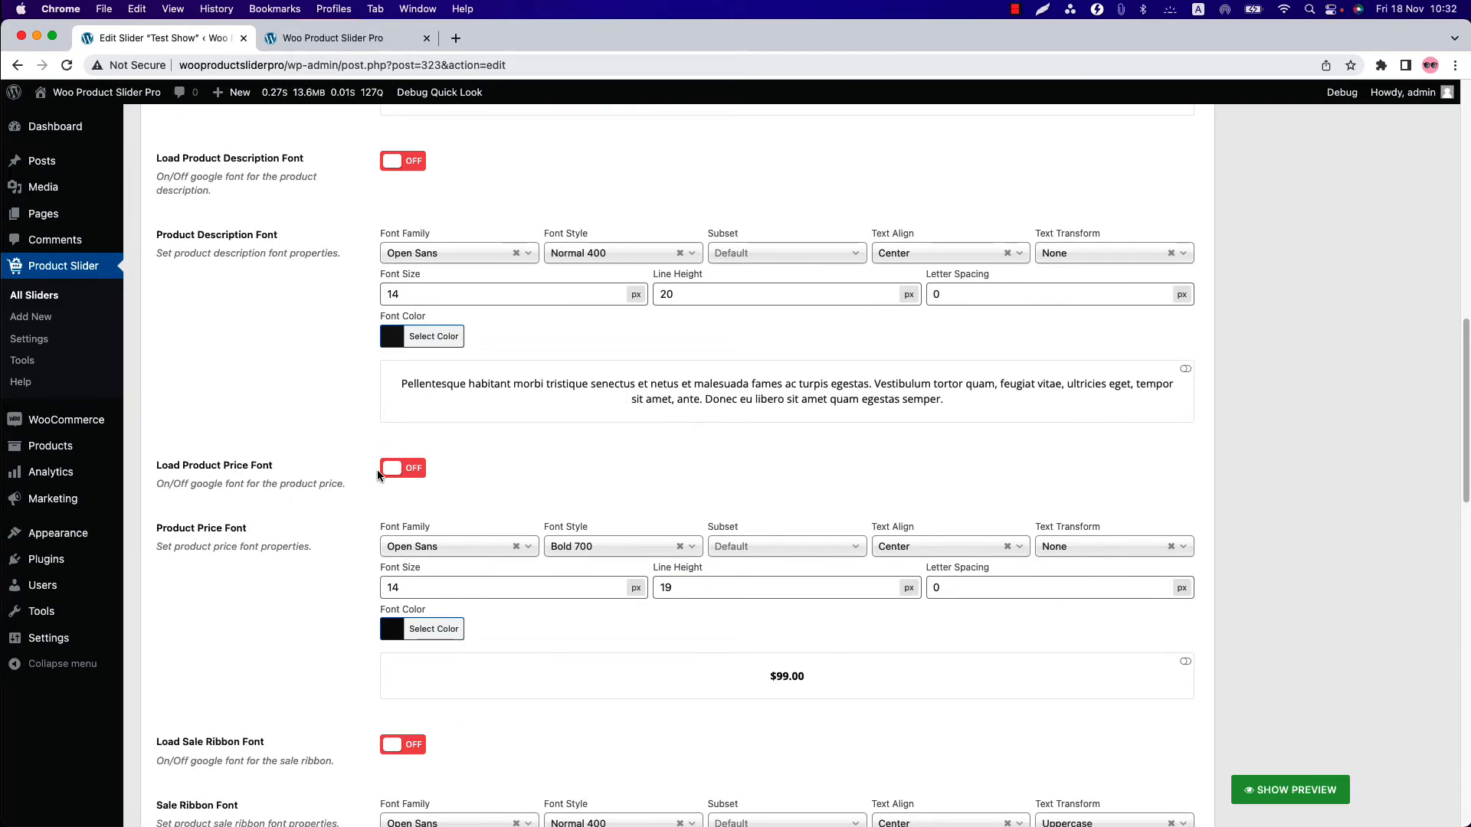
left_click(414, 624)
scroll(414, 619, "down", 3)
left_click(413, 548)
Set the Add to Cart button's border color and border hover color to white in the display options.
scroll(393, 528, "up", 7)
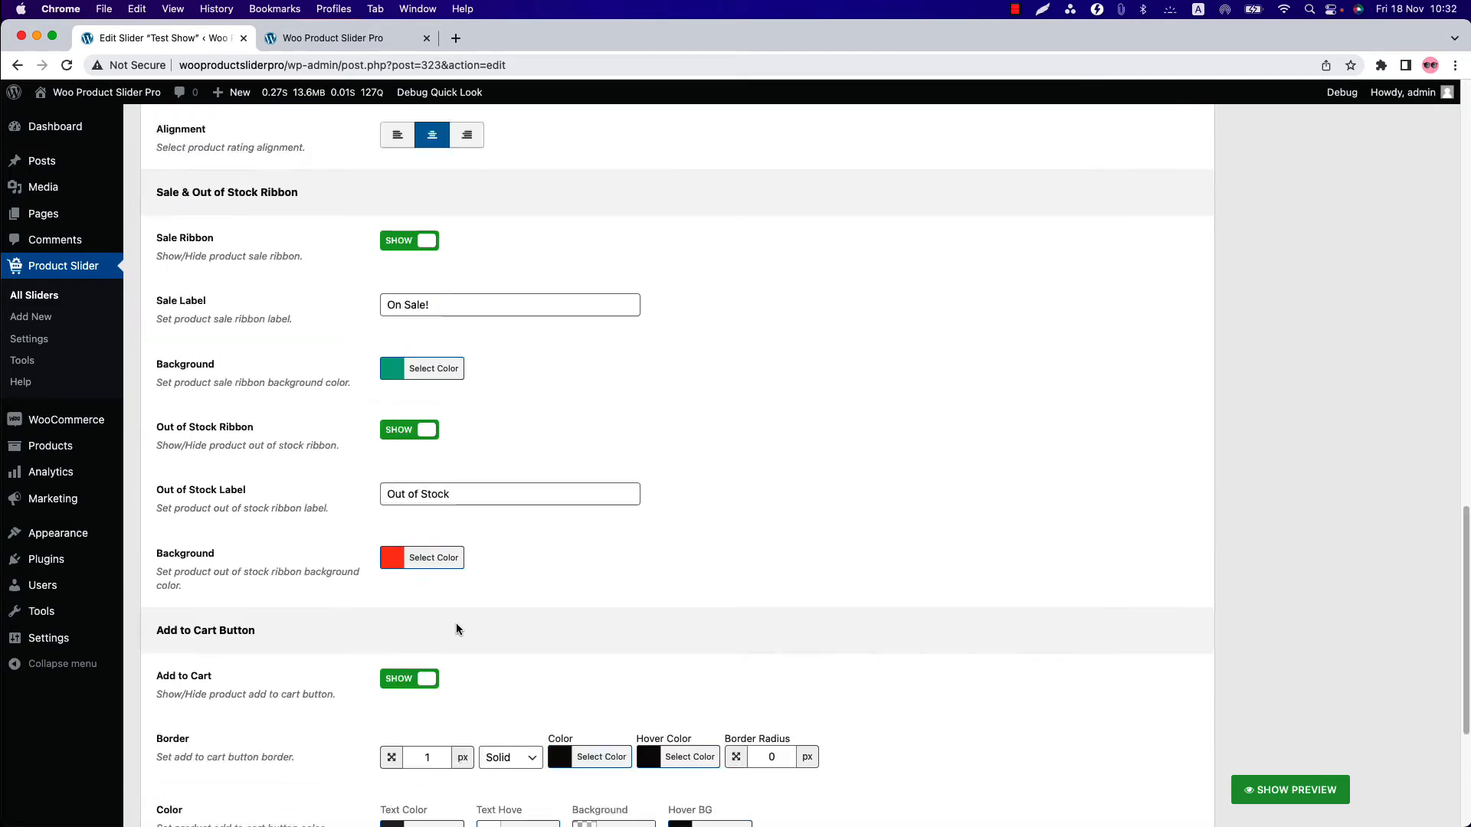
scroll(457, 623, "down", 4)
left_click(602, 469)
left_click(581, 643)
left_click(775, 473)
left_click(670, 645)
left_click(590, 606)
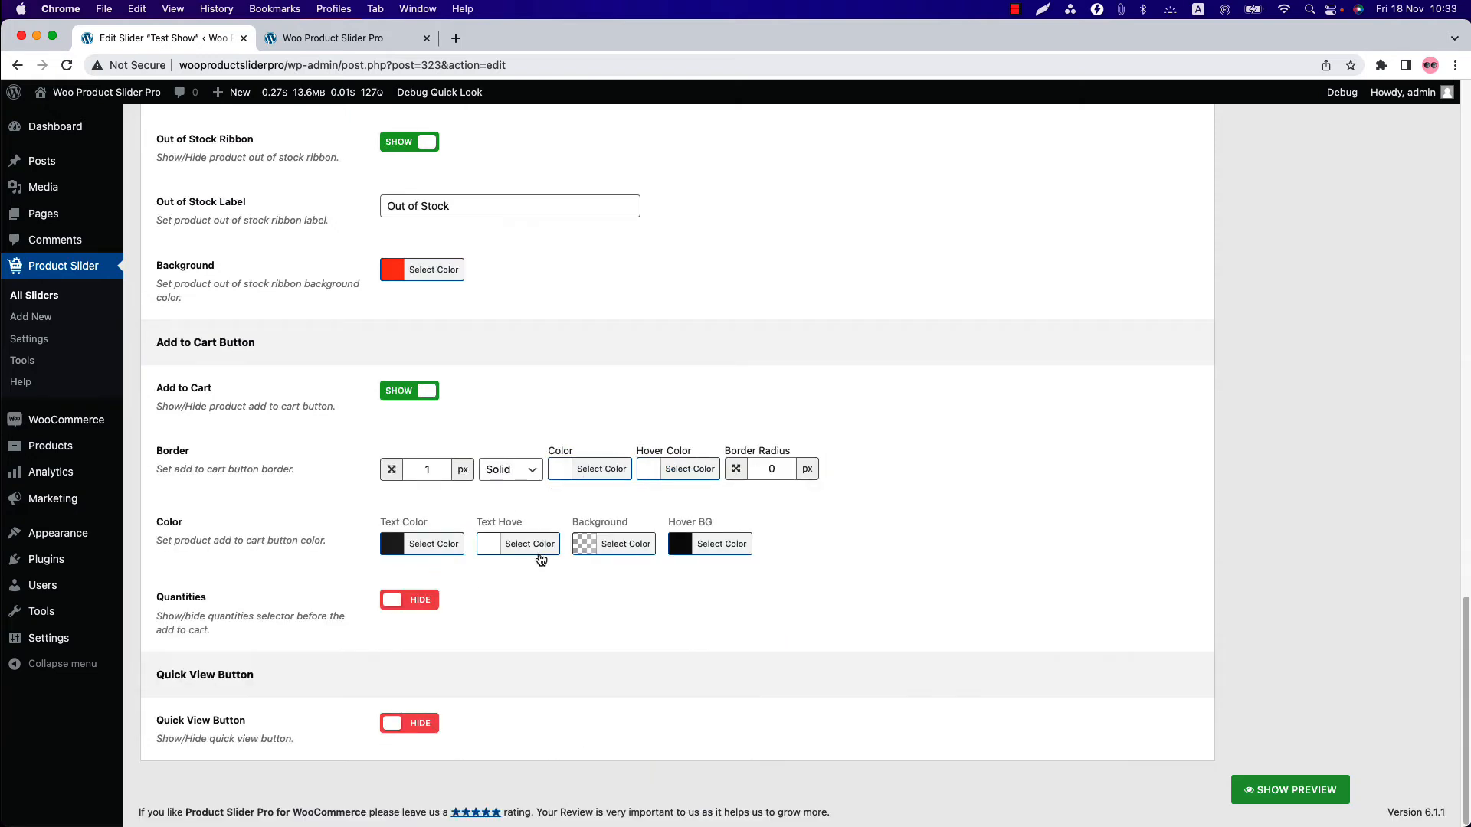
Set the Add to Cart button's background color to white.
left_click(605, 546)
left_click(605, 719)
left_click(858, 636)
Show the live preview, enlarge it to check the overlay grid down to the Load More button, and update the slider.
scroll(1010, 737, "up", 1)
left_click(1295, 790)
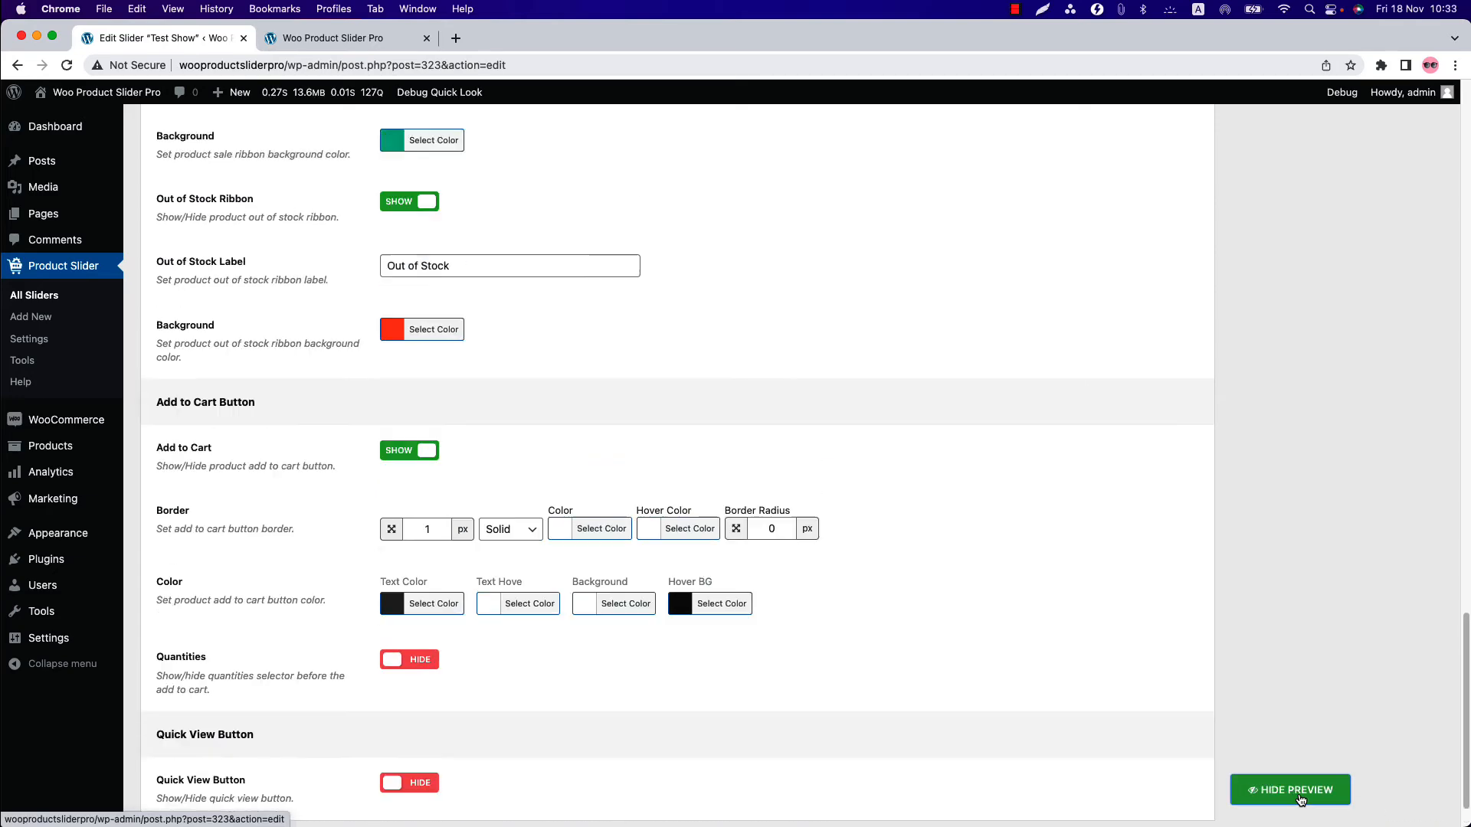
left_click_drag(1193, 470, 1193, 803)
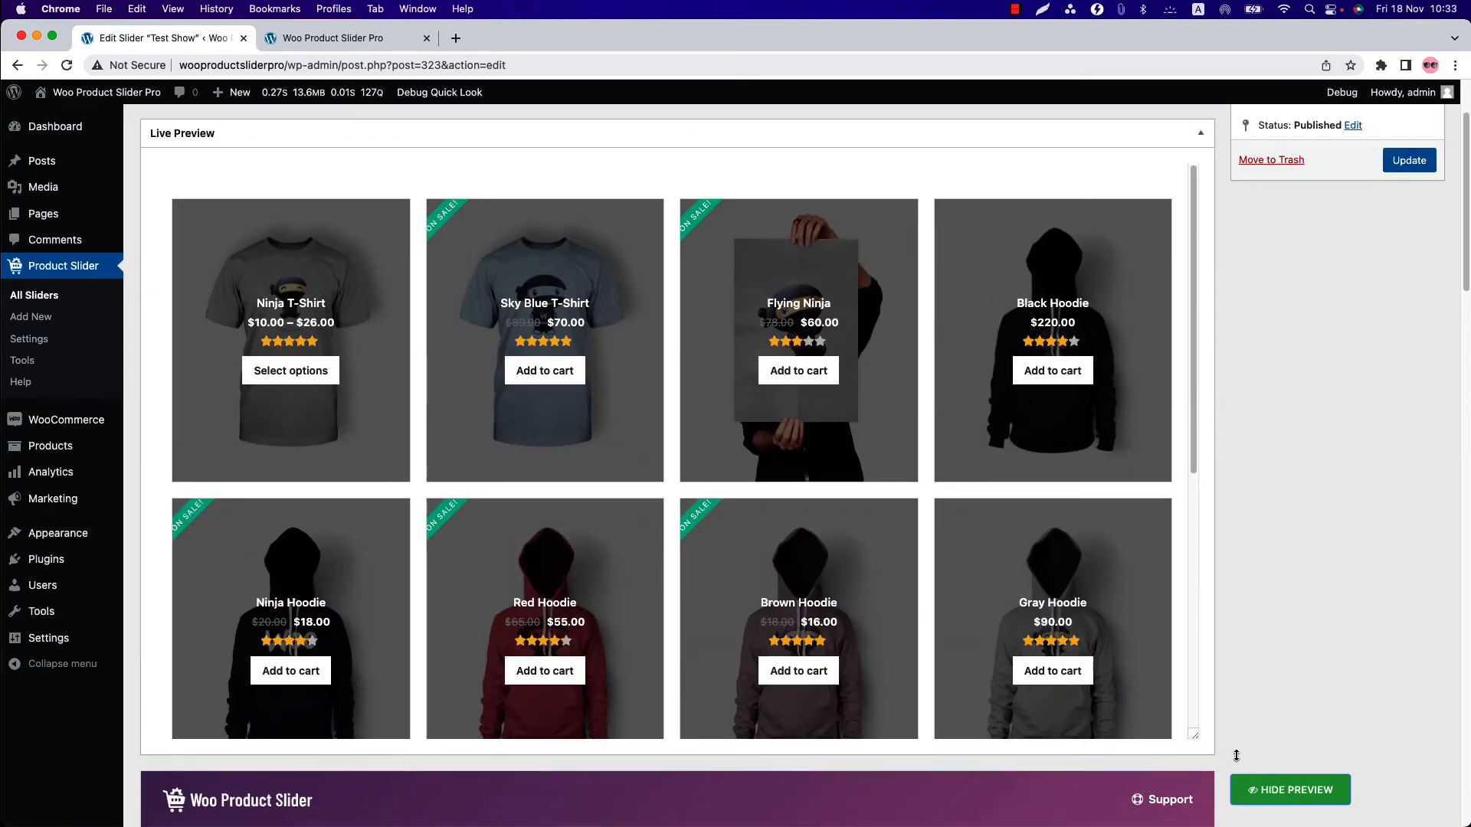
scroll(684, 603, "down", 3)
scroll(682, 603, "down", 4)
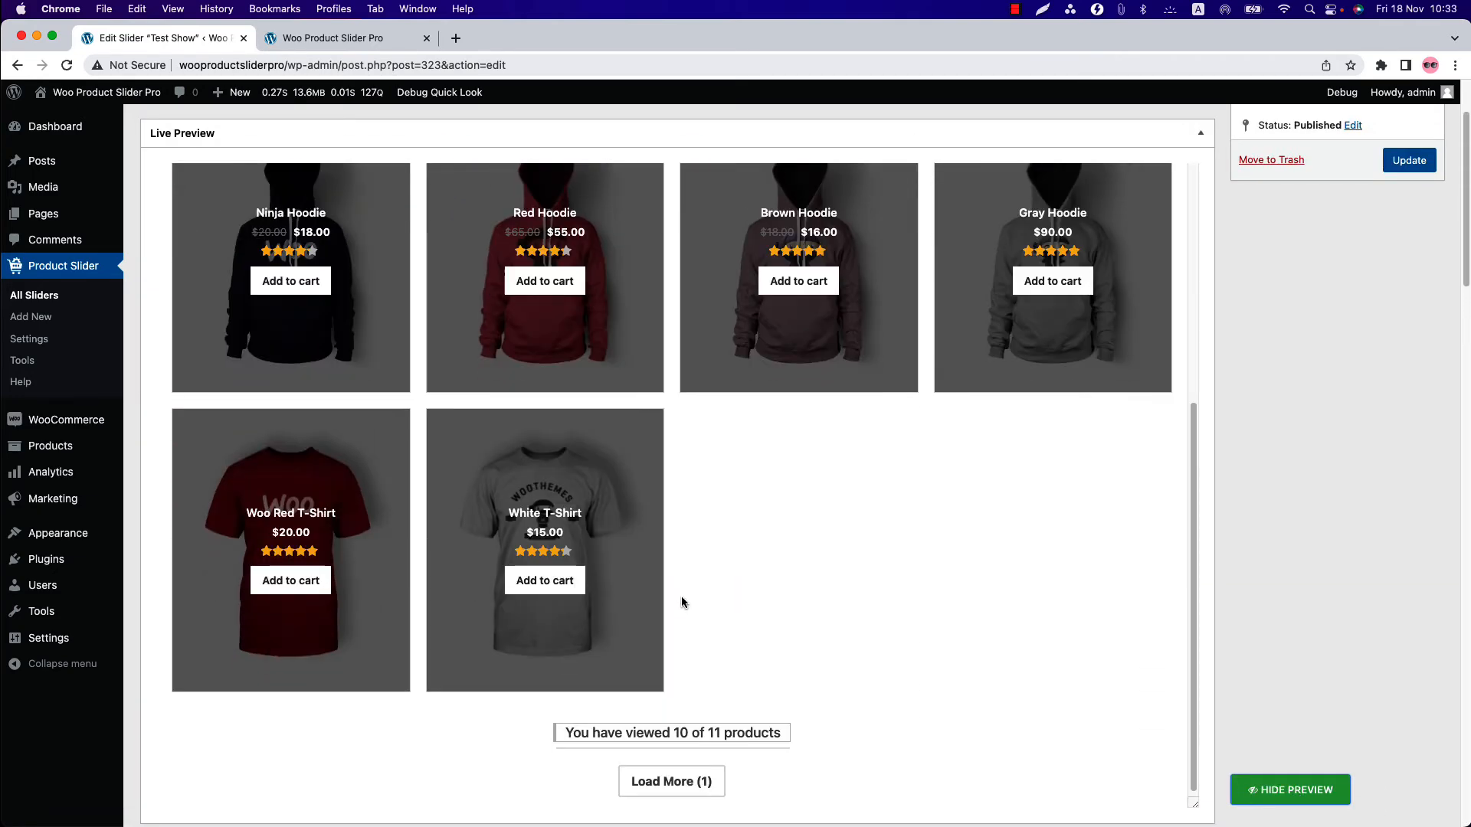
left_click(1410, 163)
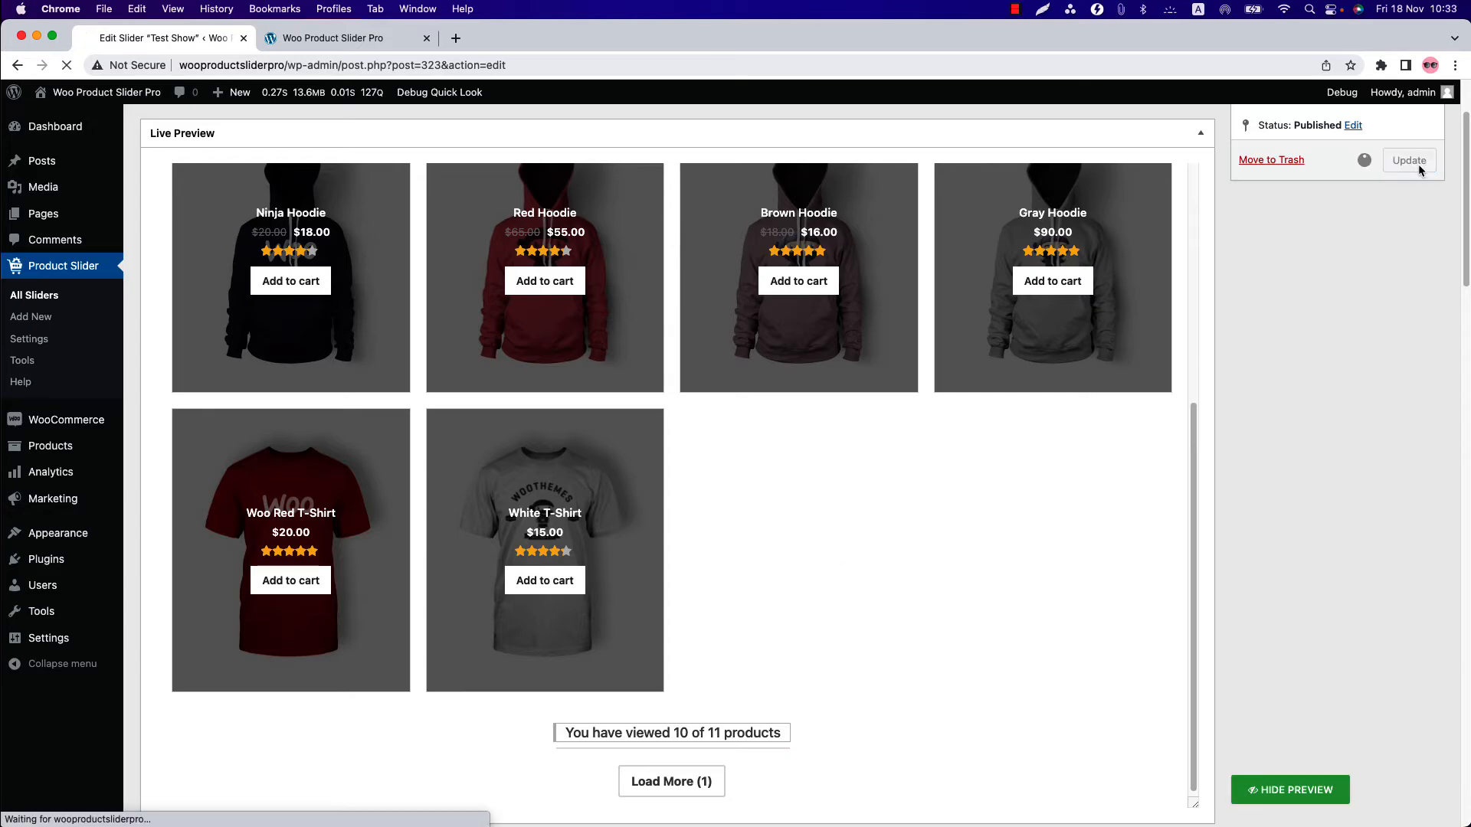
Reload the published page and check the overlay product grid with its white text and buttons.
left_click(334, 38)
left_click(68, 65)
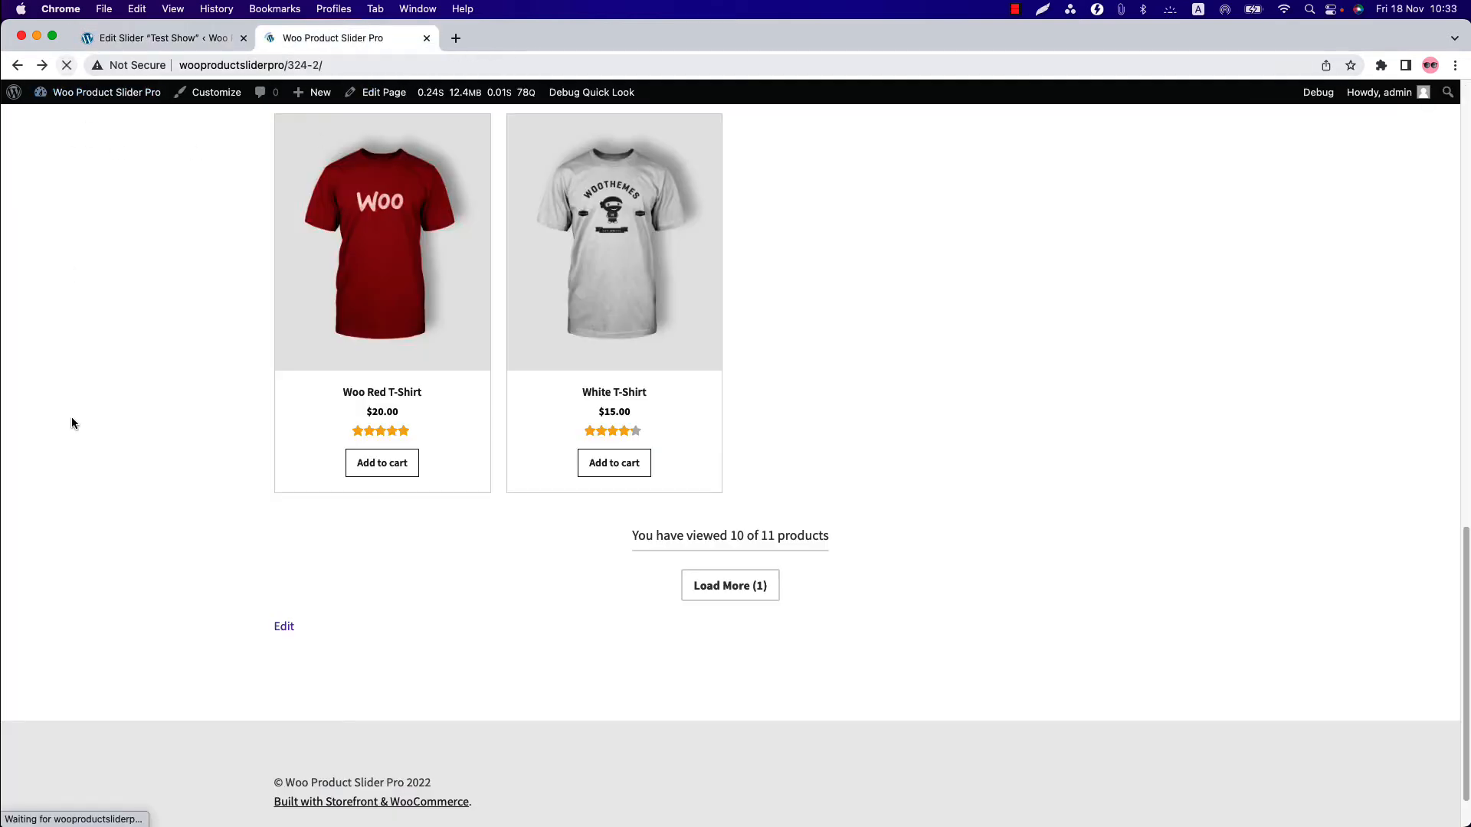
scroll(590, 530, "up", 1)
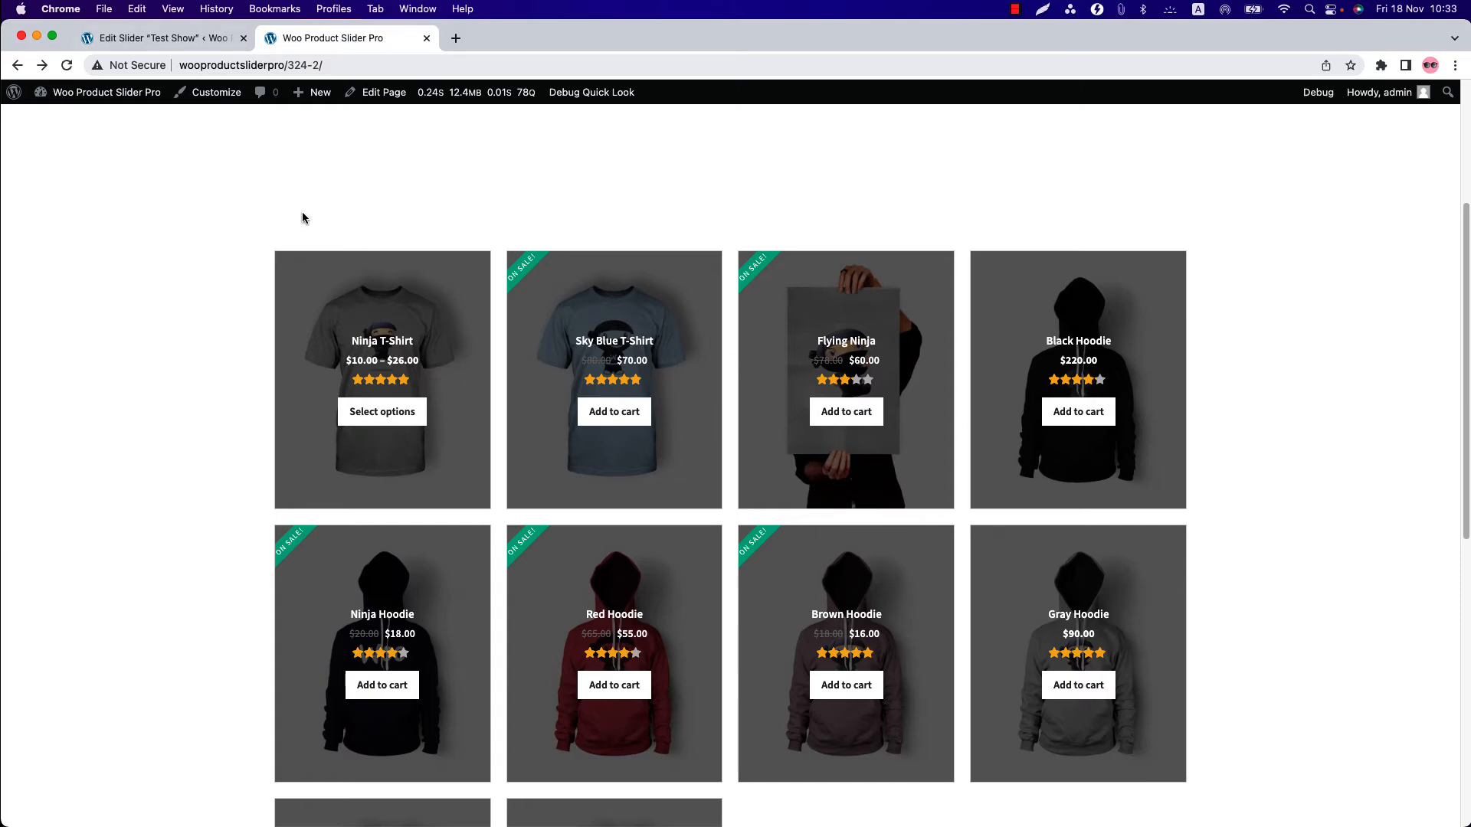
Return to the slider editor and enable the product box-shadow in the template settings.
key("ctrl+shift+Tab")
left_click(408, 529)
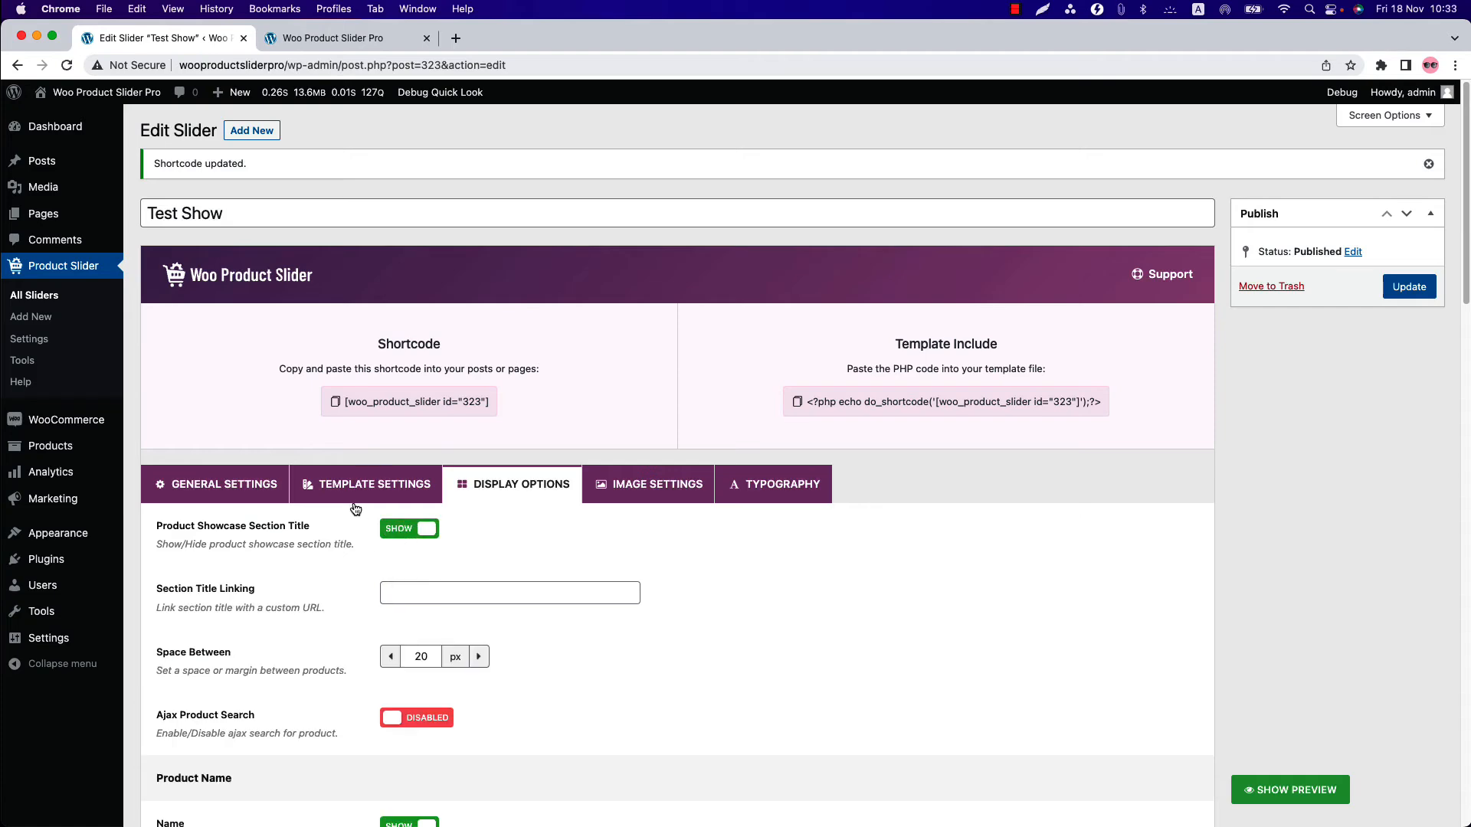
left_click(354, 497)
scroll(320, 729, "down", 10)
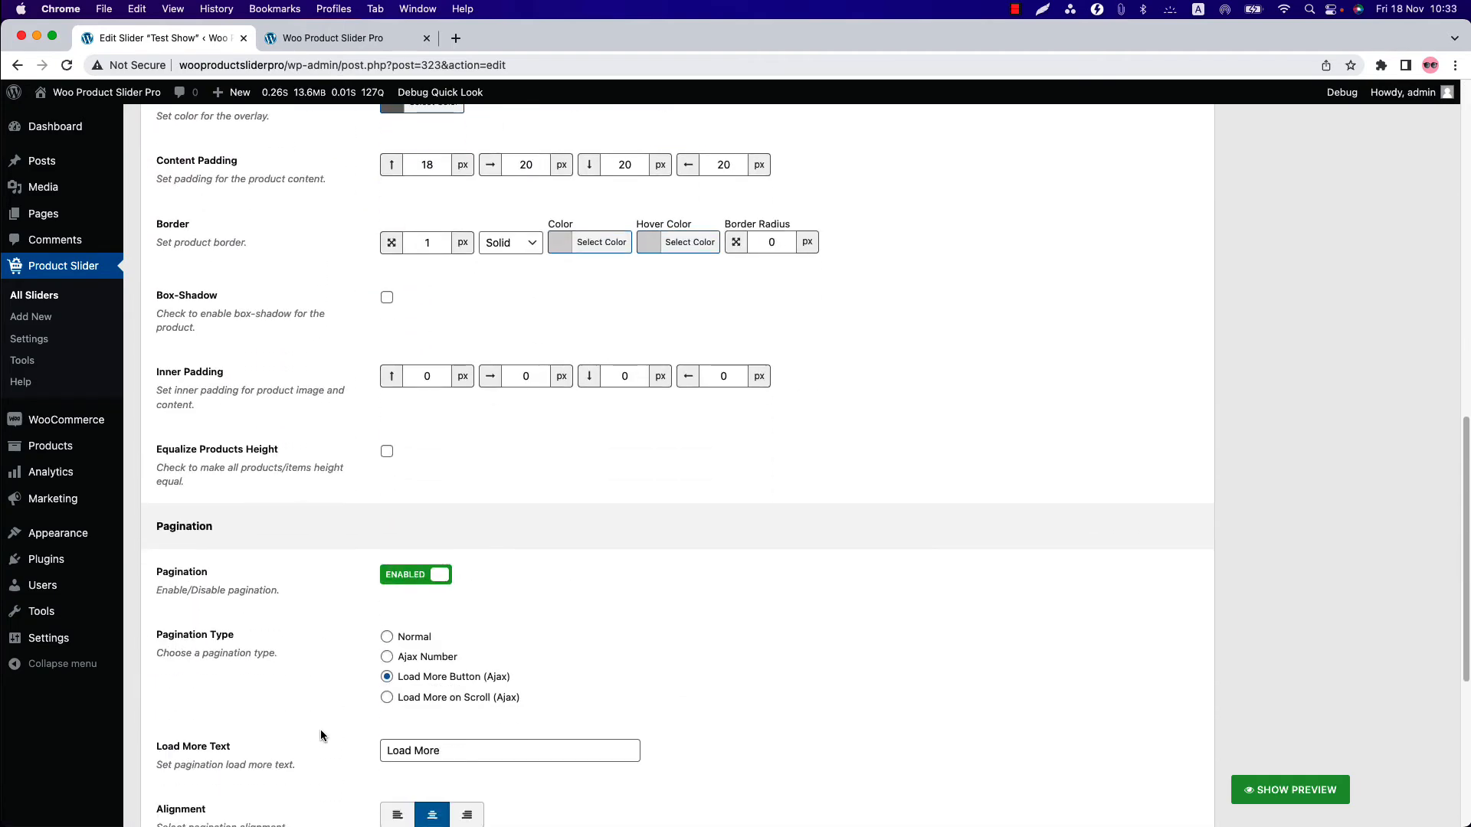
scroll(272, 567, "up", 5)
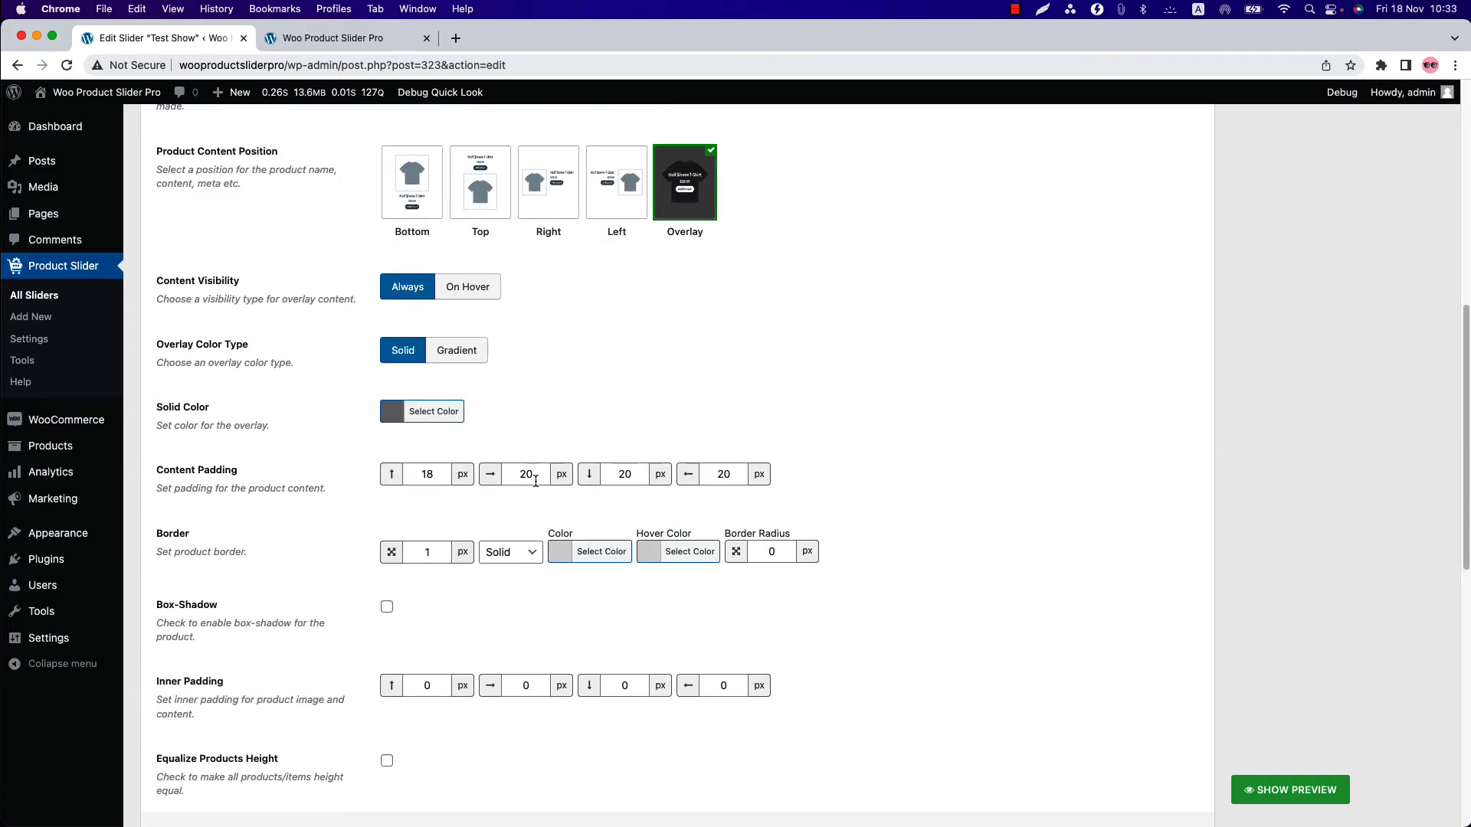
left_click(387, 607)
scroll(1093, 655, "up", 8)
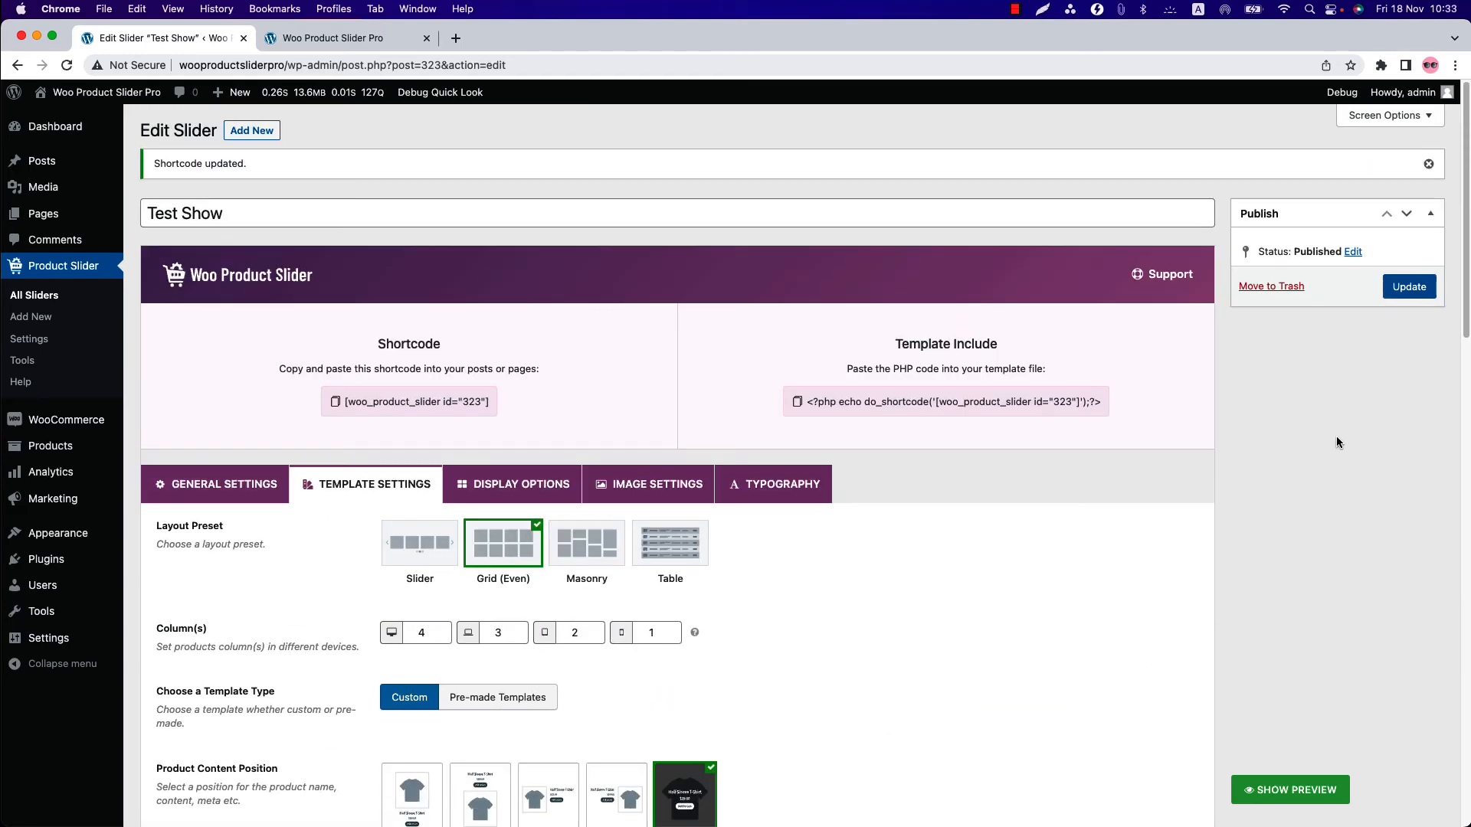
Update the slider and reload the published page to check the box-shadow around the products.
left_click(1408, 287)
left_click(338, 37)
left_click(67, 65)
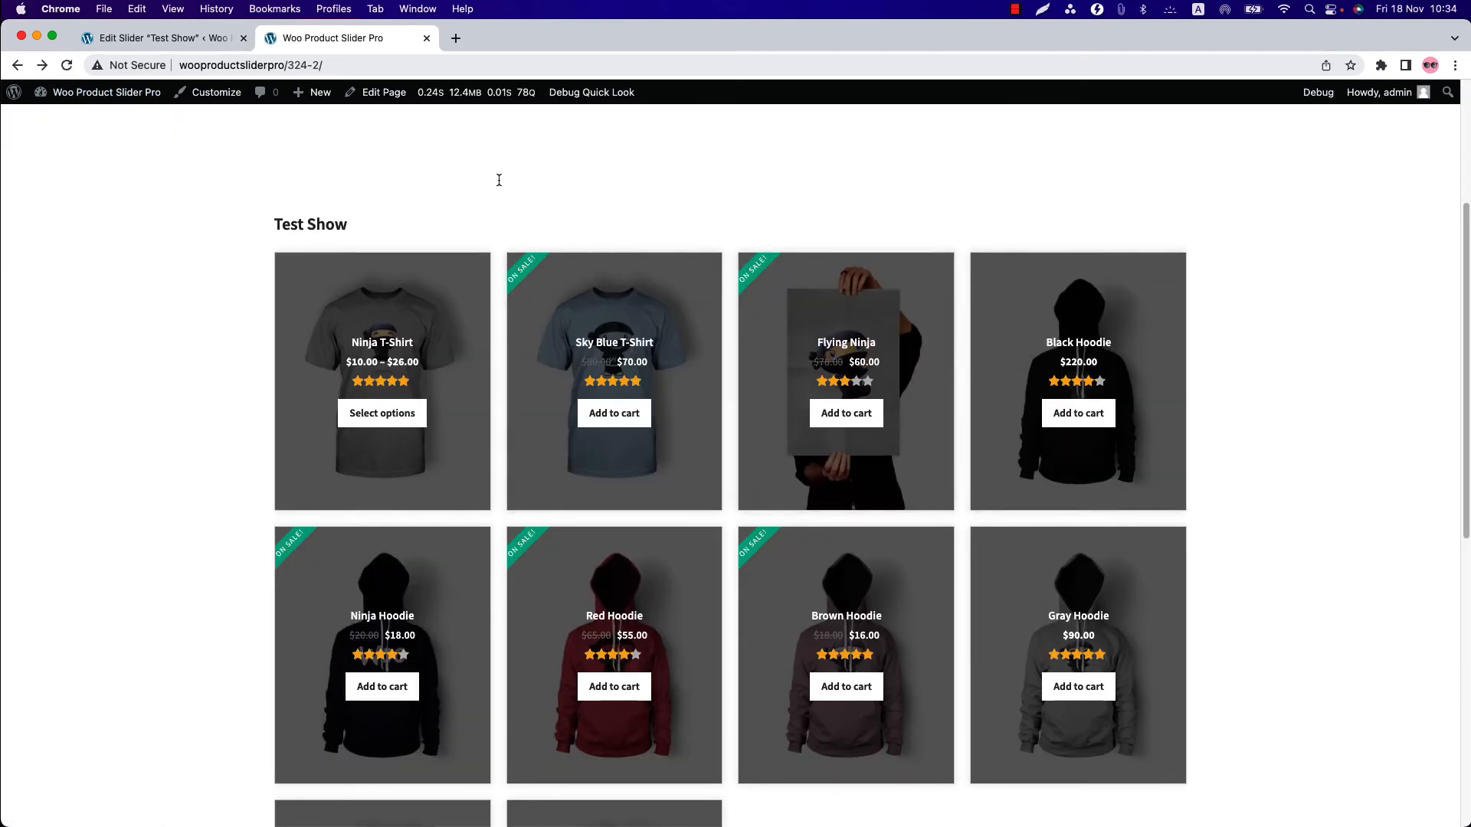
Set the products' inner padding to 15 px on all four sides in the template settings.
left_click(191, 38)
scroll(481, 689, "down", 6)
scroll(481, 691, "down", 5)
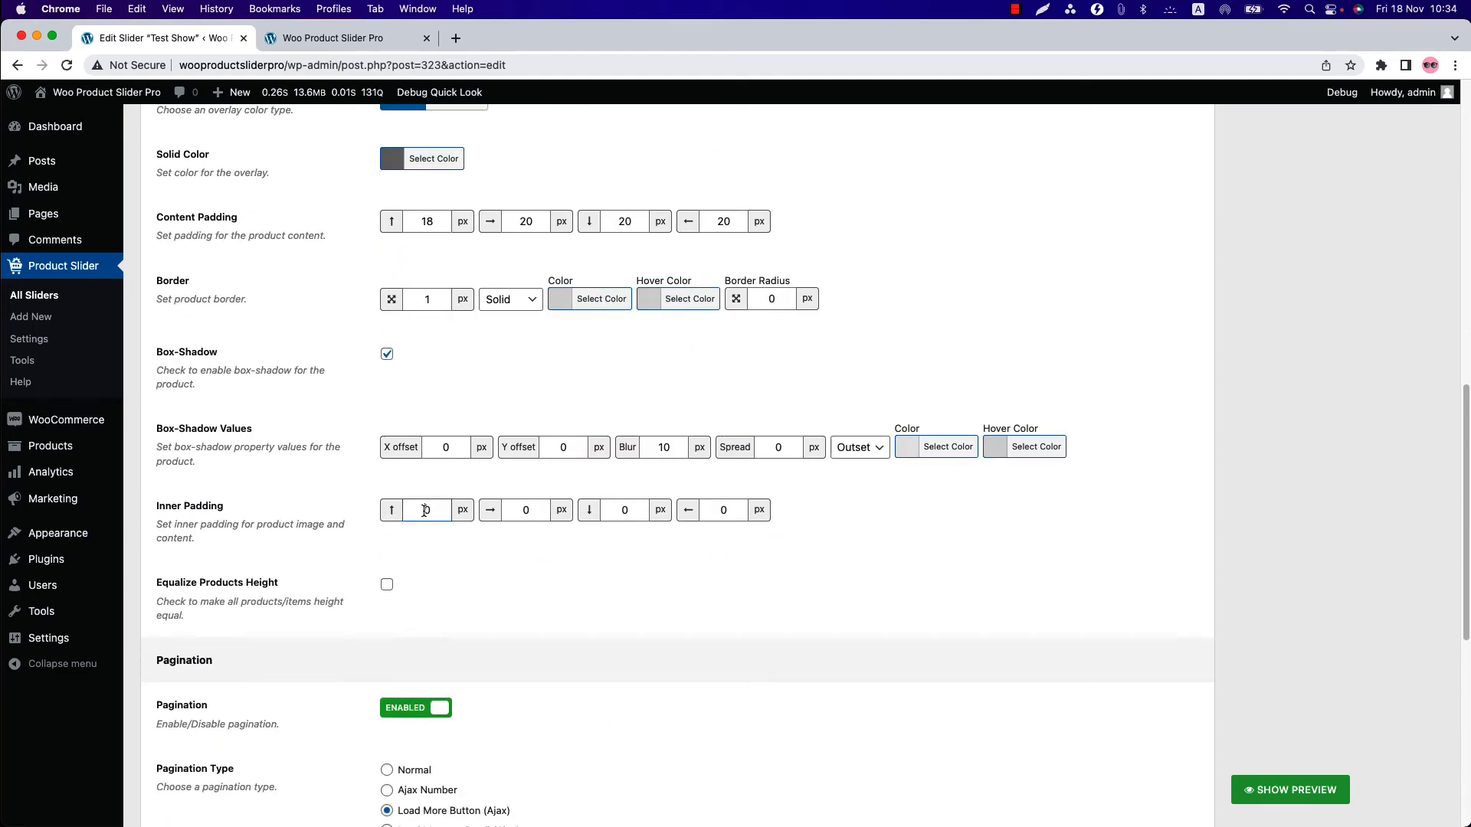
left_click_drag(425, 511, 436, 514)
type("15")
key("Tab")
type("1")
key("Tab")
type("15")
left_click(718, 510)
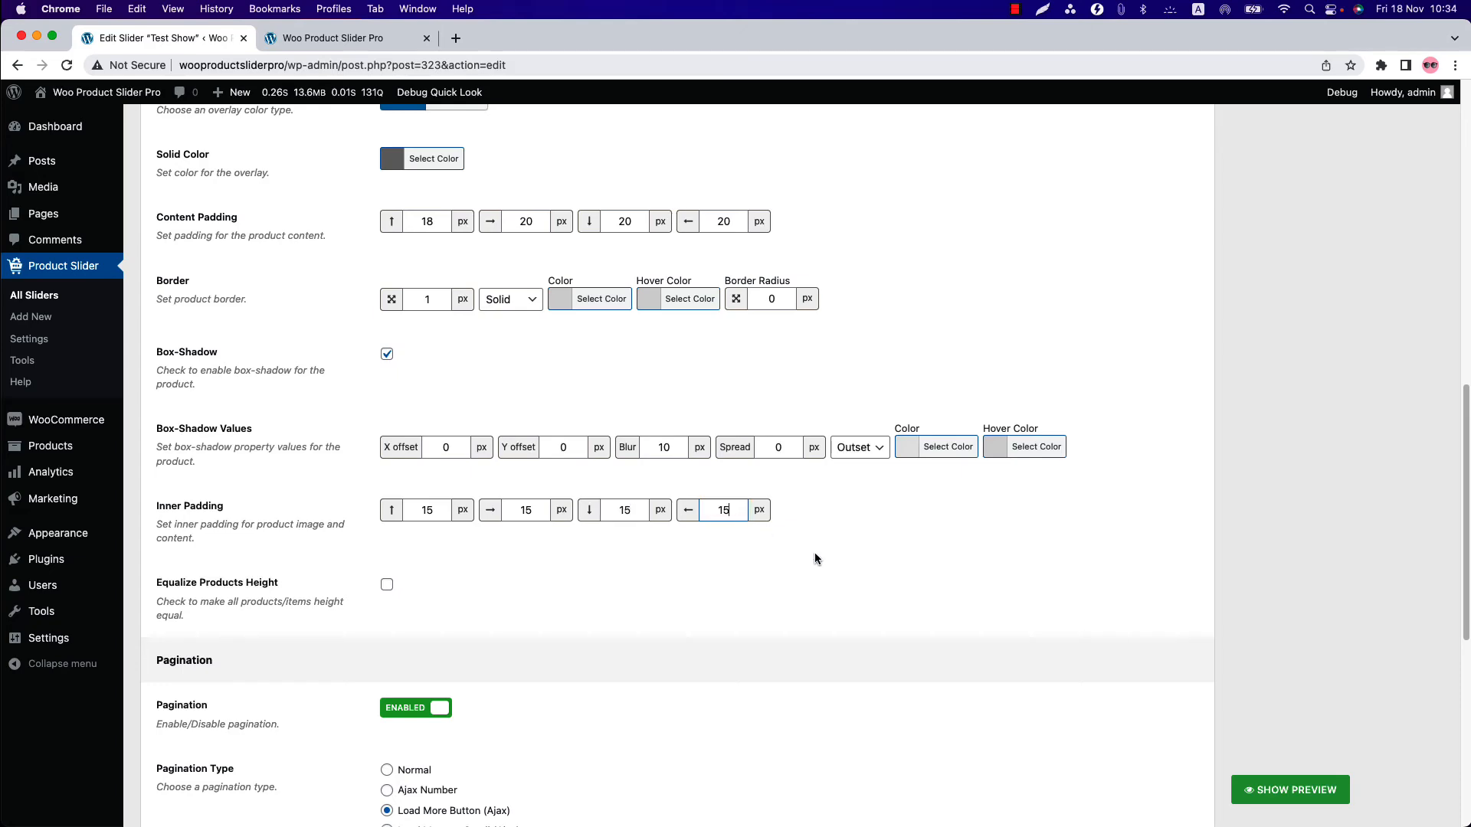
type("15")
Save the slider and check the inner padding of the product grid on the published page.
key("Return")
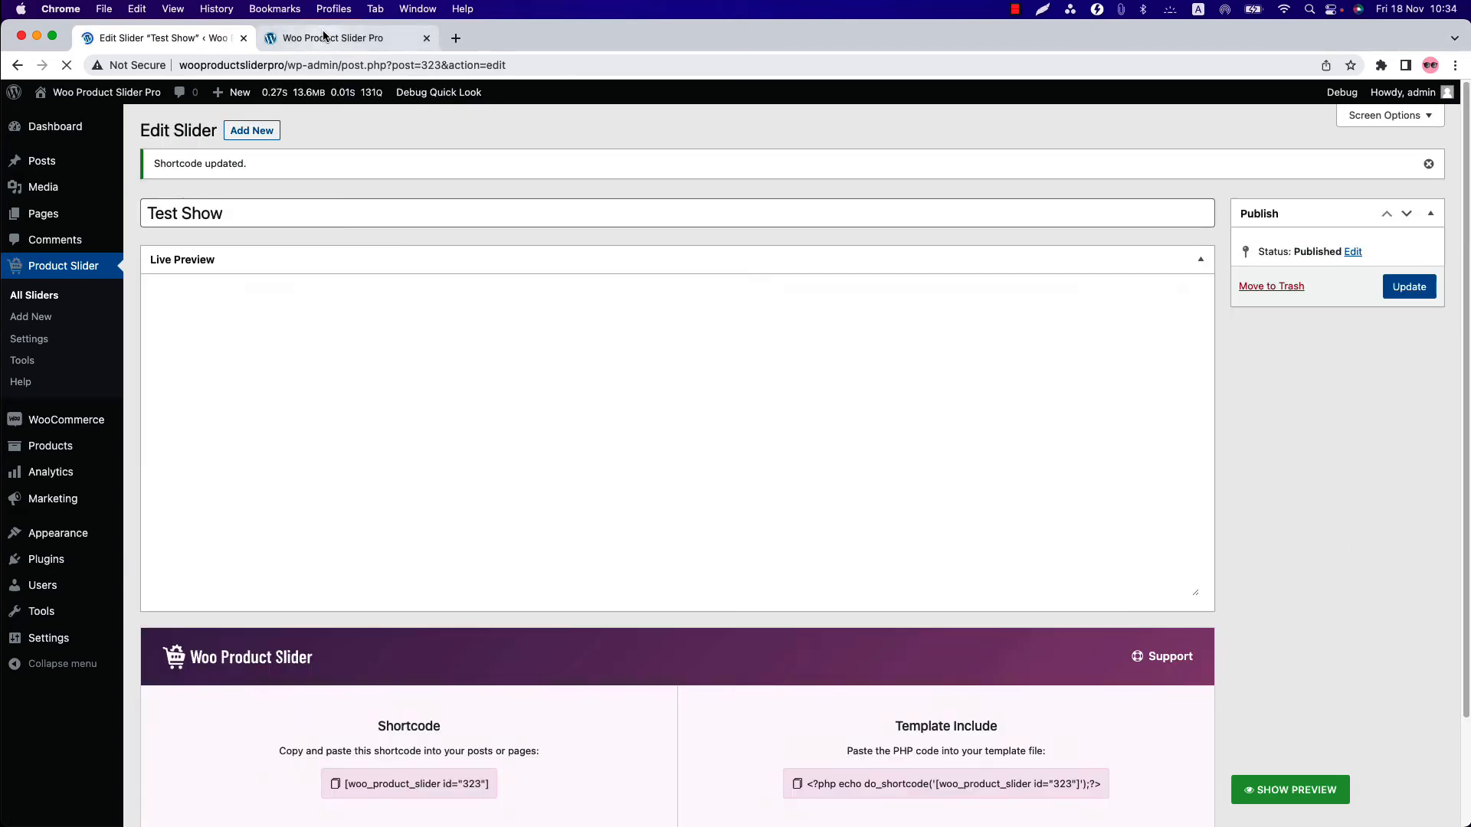
left_click(323, 37)
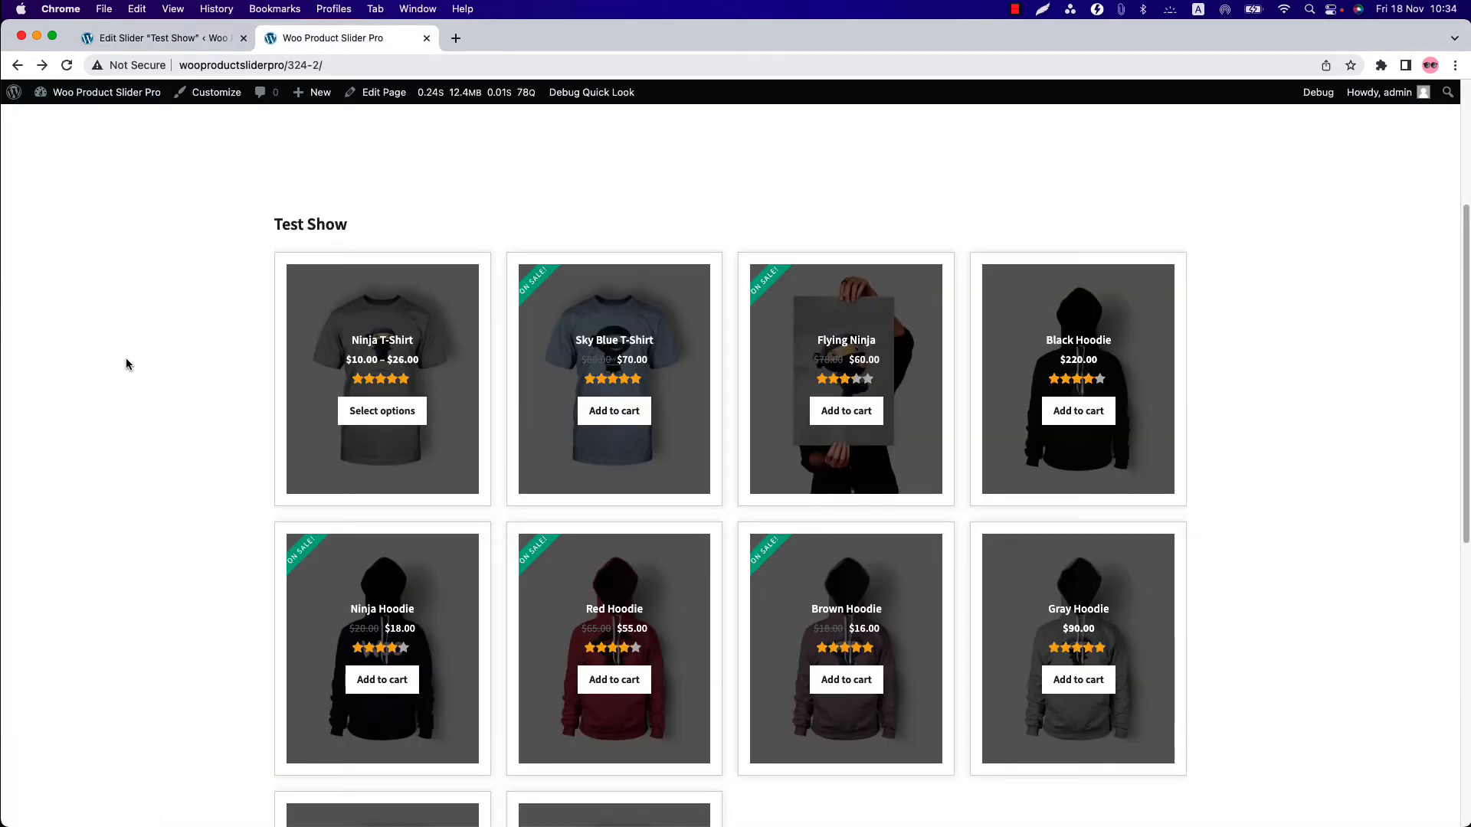
scroll(724, 508, "down", 5)
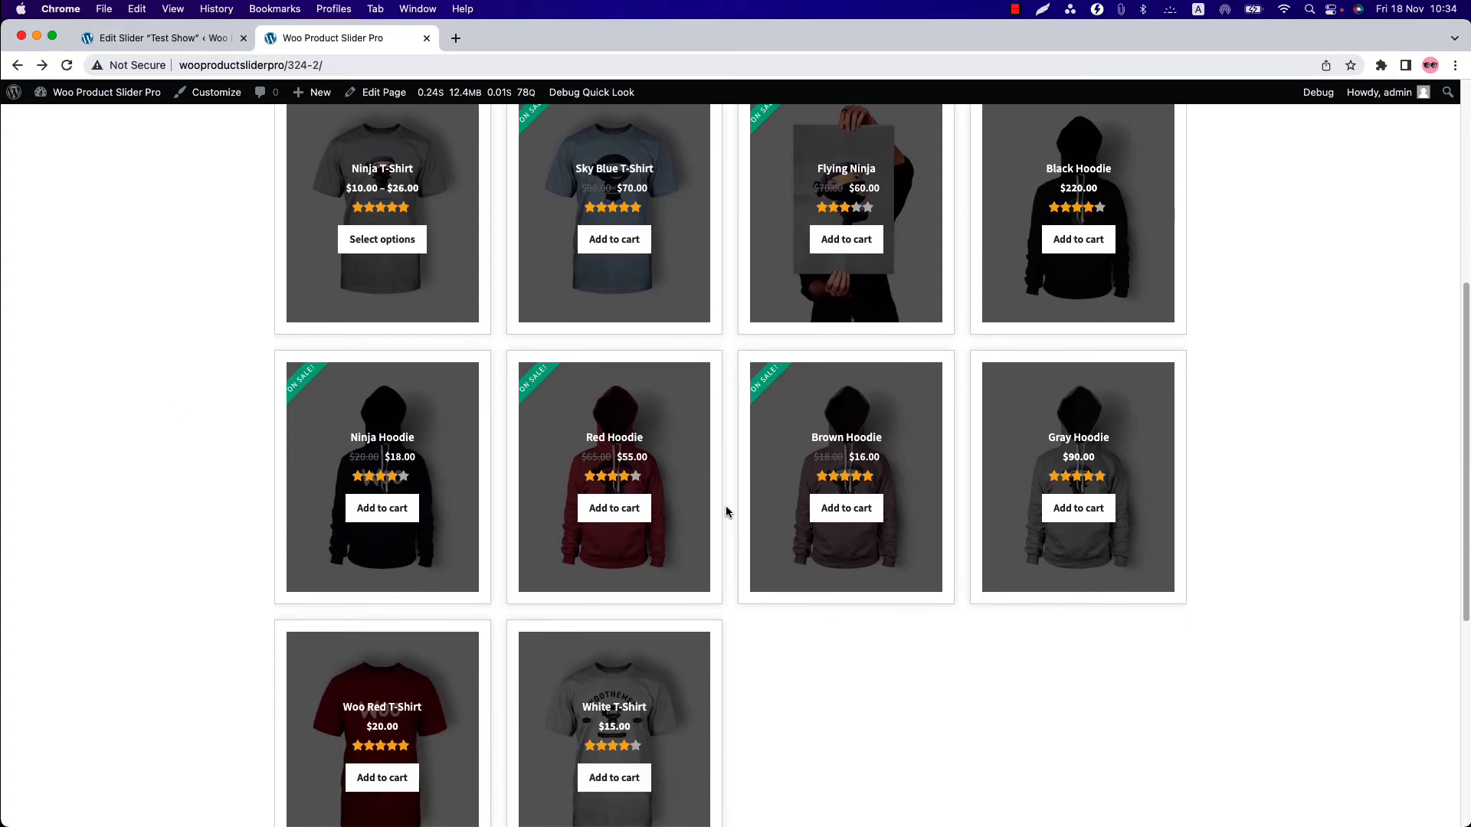
Review the slider's image settings, including border, image flip, placeholder image, custom size and zoom.
left_click(165, 38)
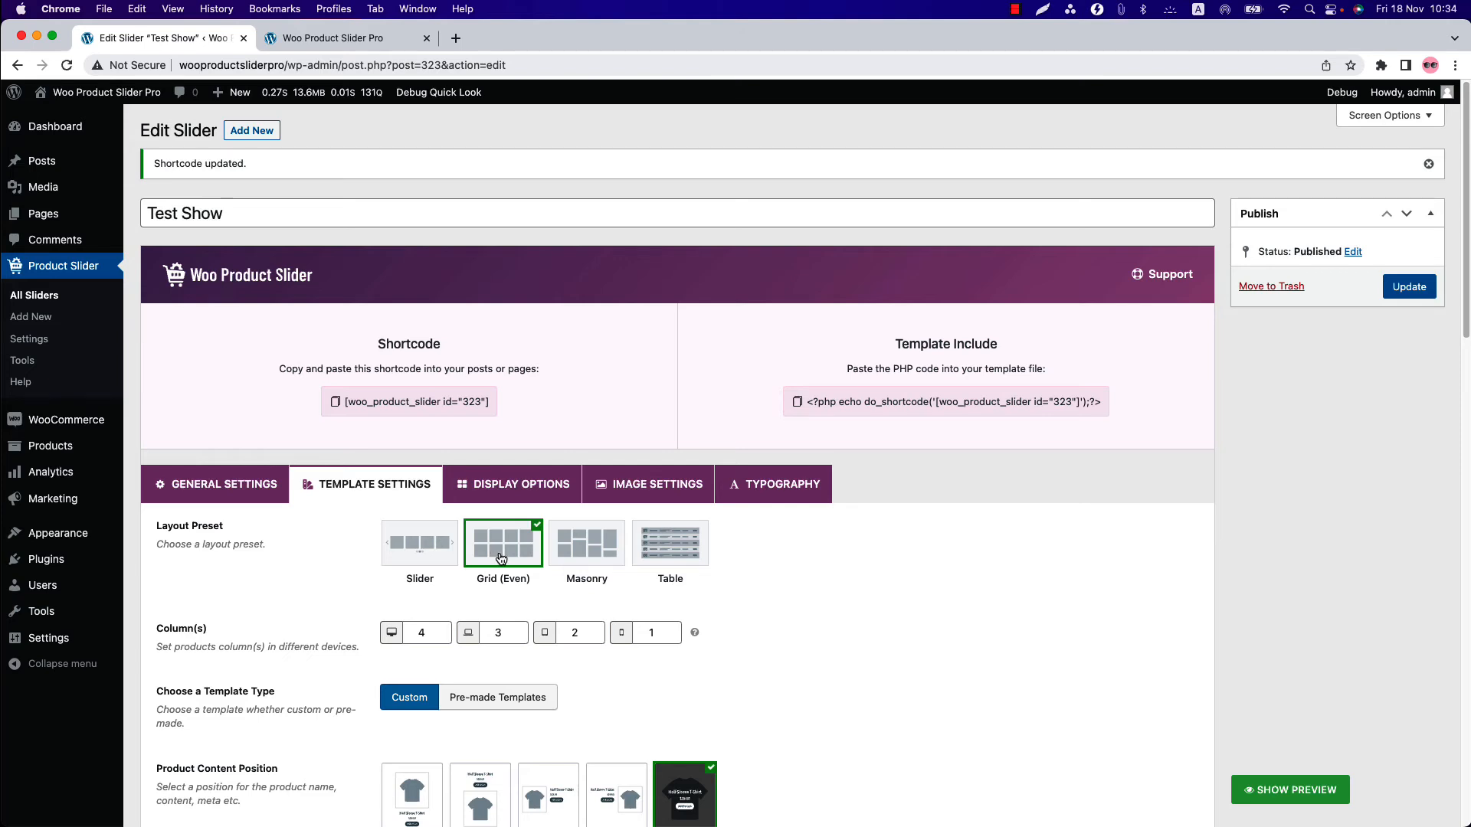
left_click(639, 492)
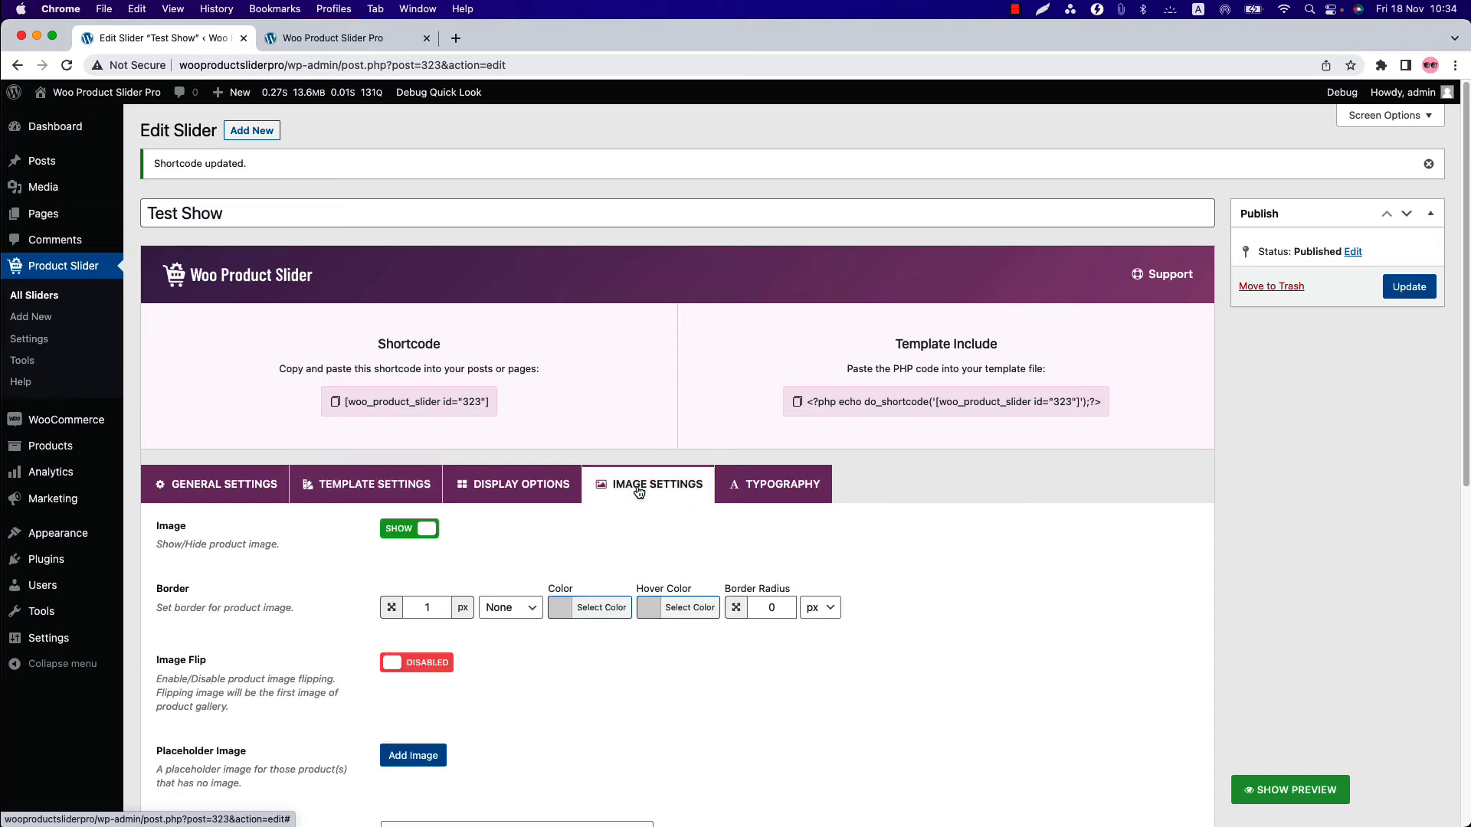
scroll(601, 562, "down", 5)
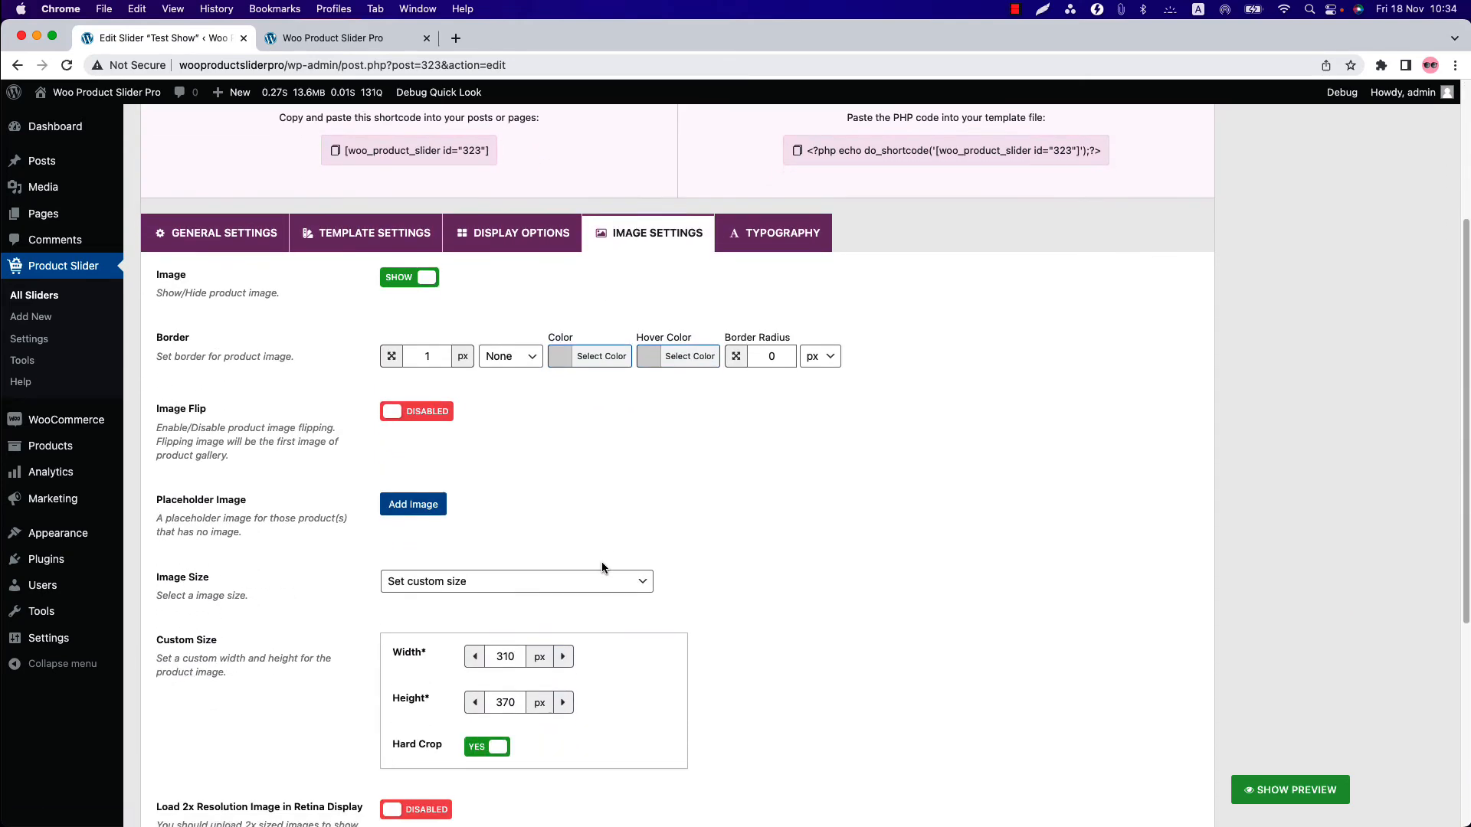
scroll(602, 567, "down", 1)
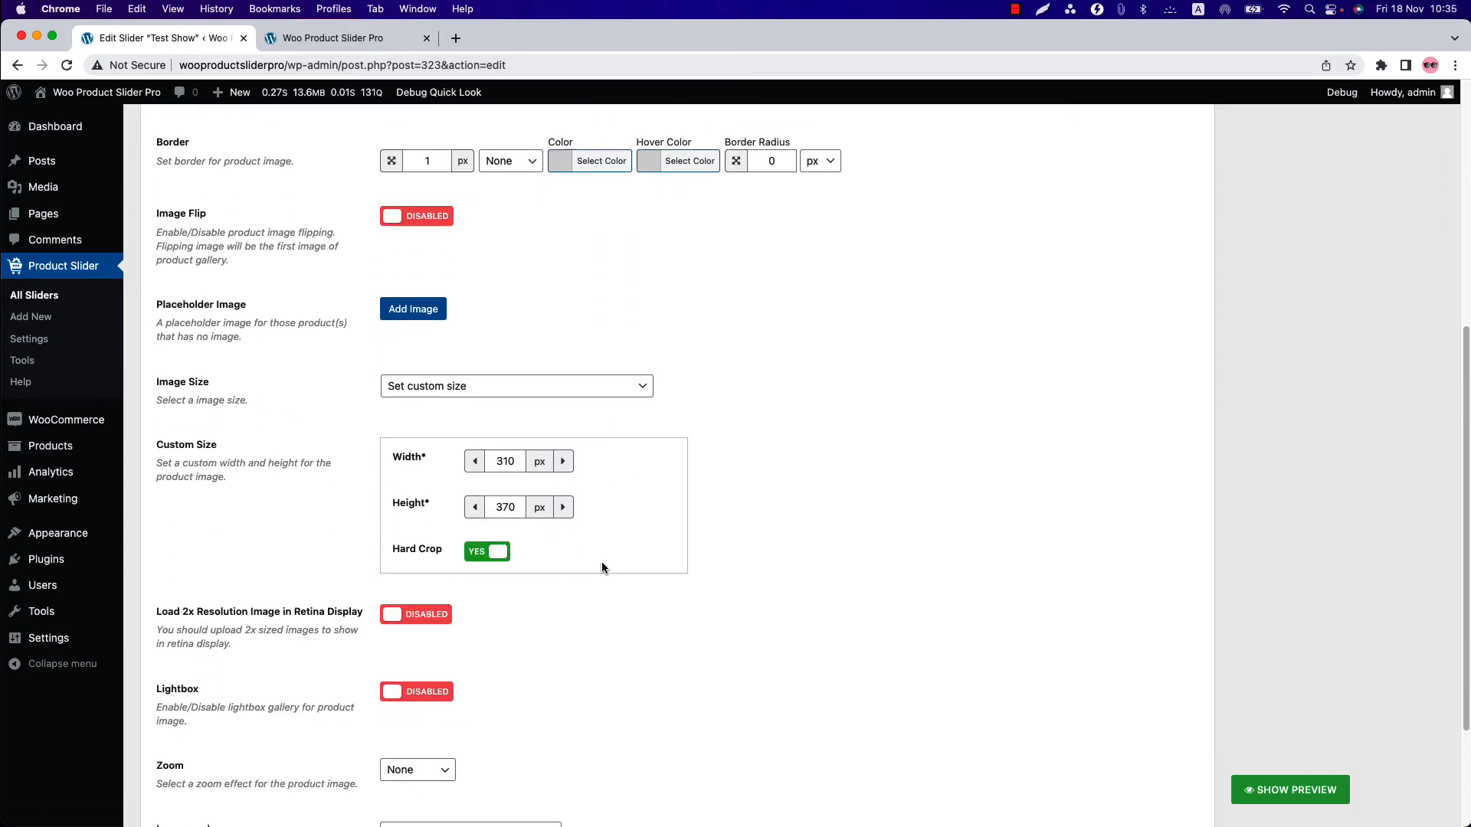
scroll(601, 567, "up", 4)
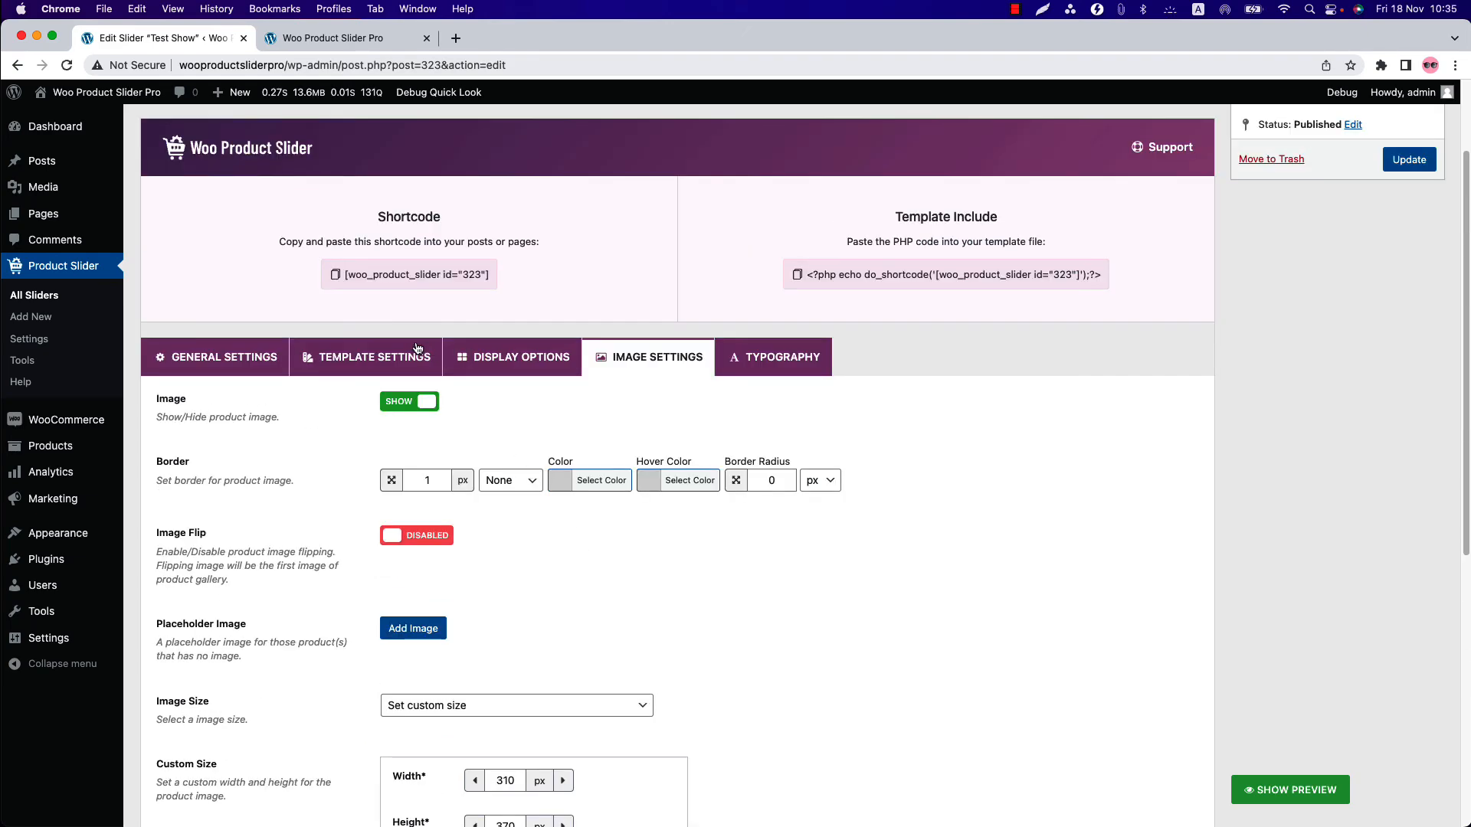
Show the product description in the display options and set its display type to Full.
left_click(463, 363)
scroll(453, 667, "down", 5)
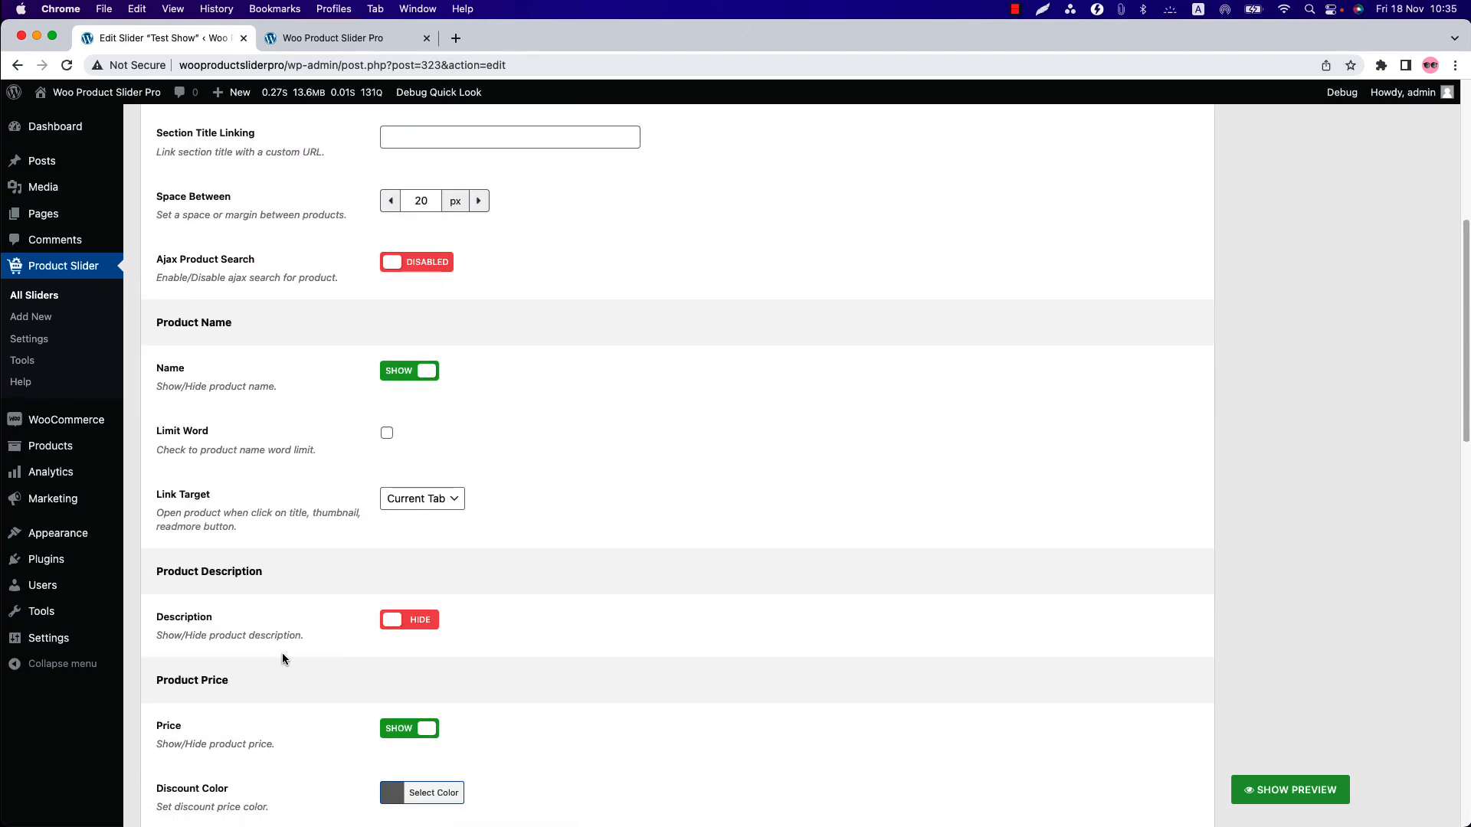
scroll(344, 521, "down", 3)
left_click(399, 376)
left_click(439, 437)
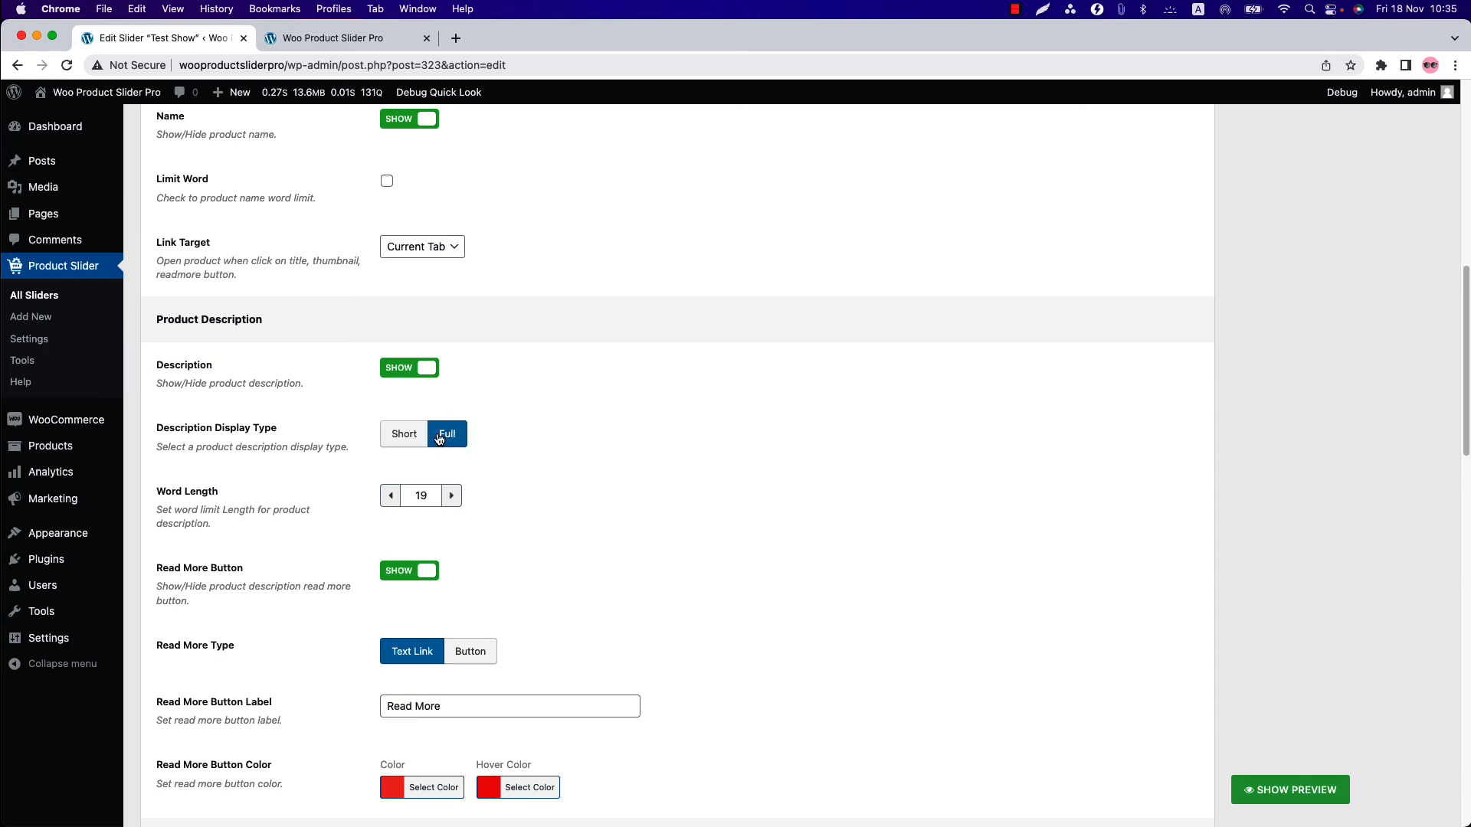
Change the layout preset to Masonry in the template settings and update the slider.
scroll(438, 448, "up", 6)
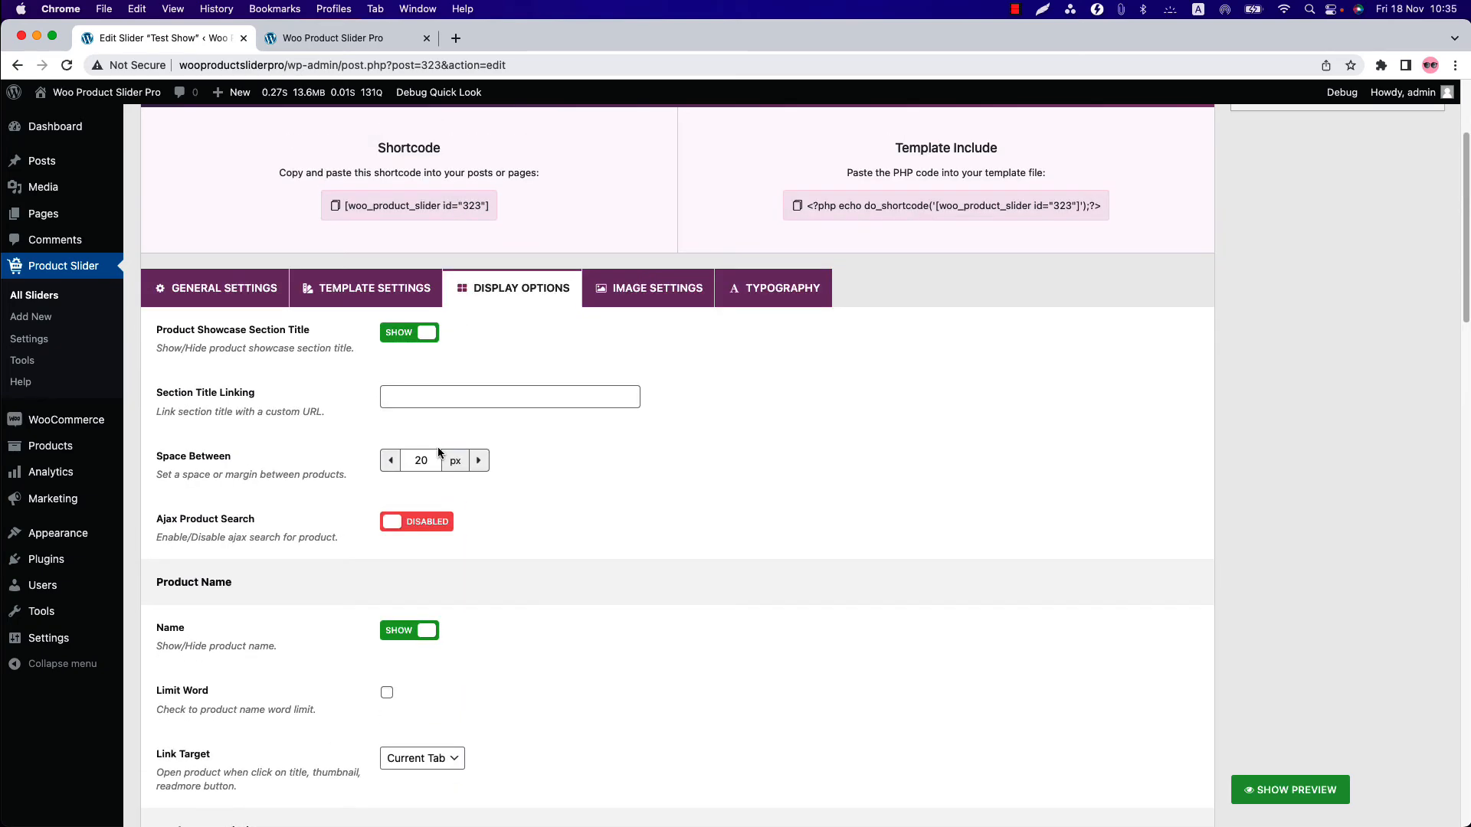
left_click(379, 299)
left_click(580, 377)
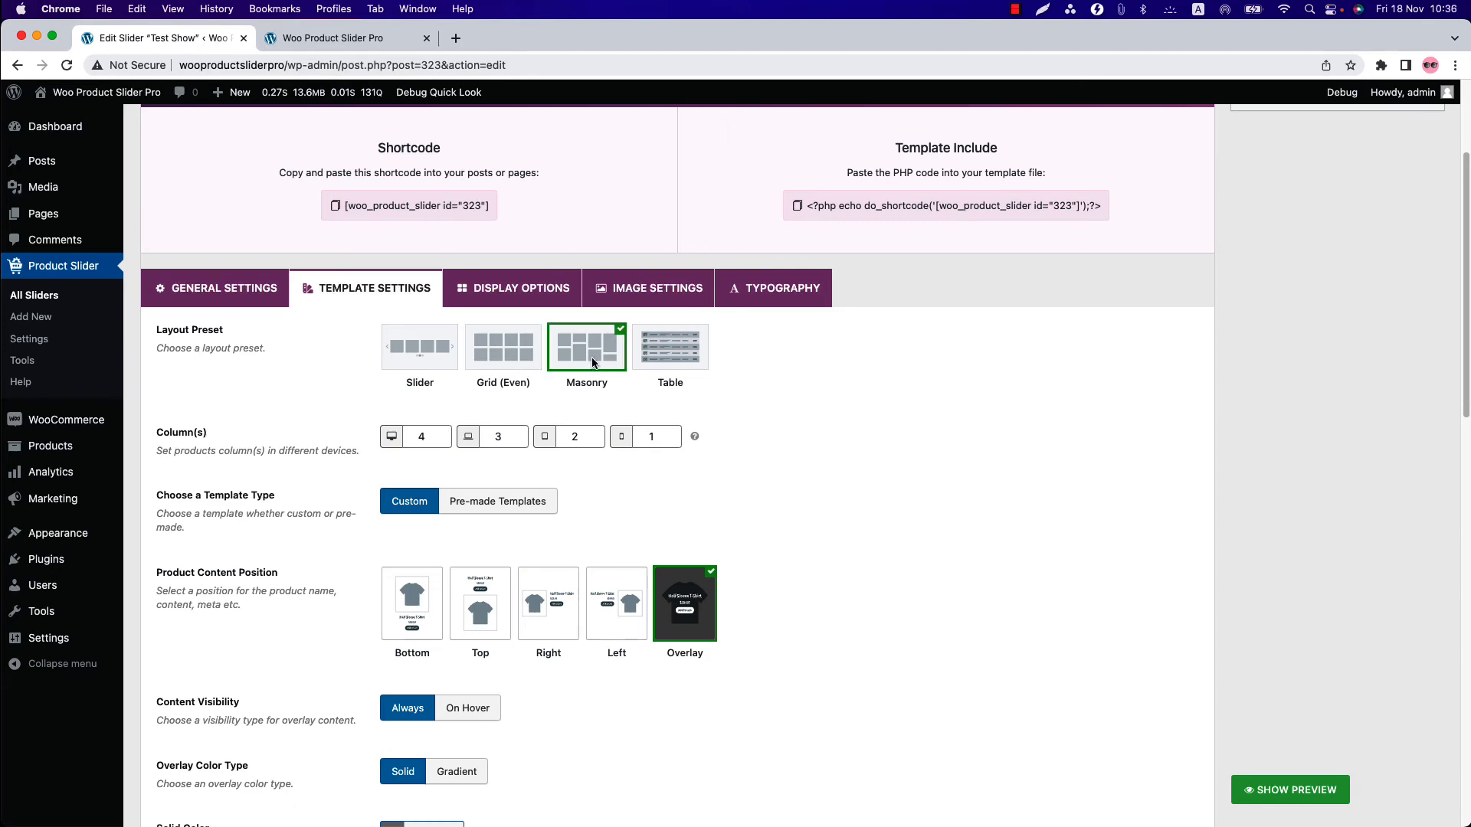
scroll(1358, 463, "up", 3)
left_click(1410, 287)
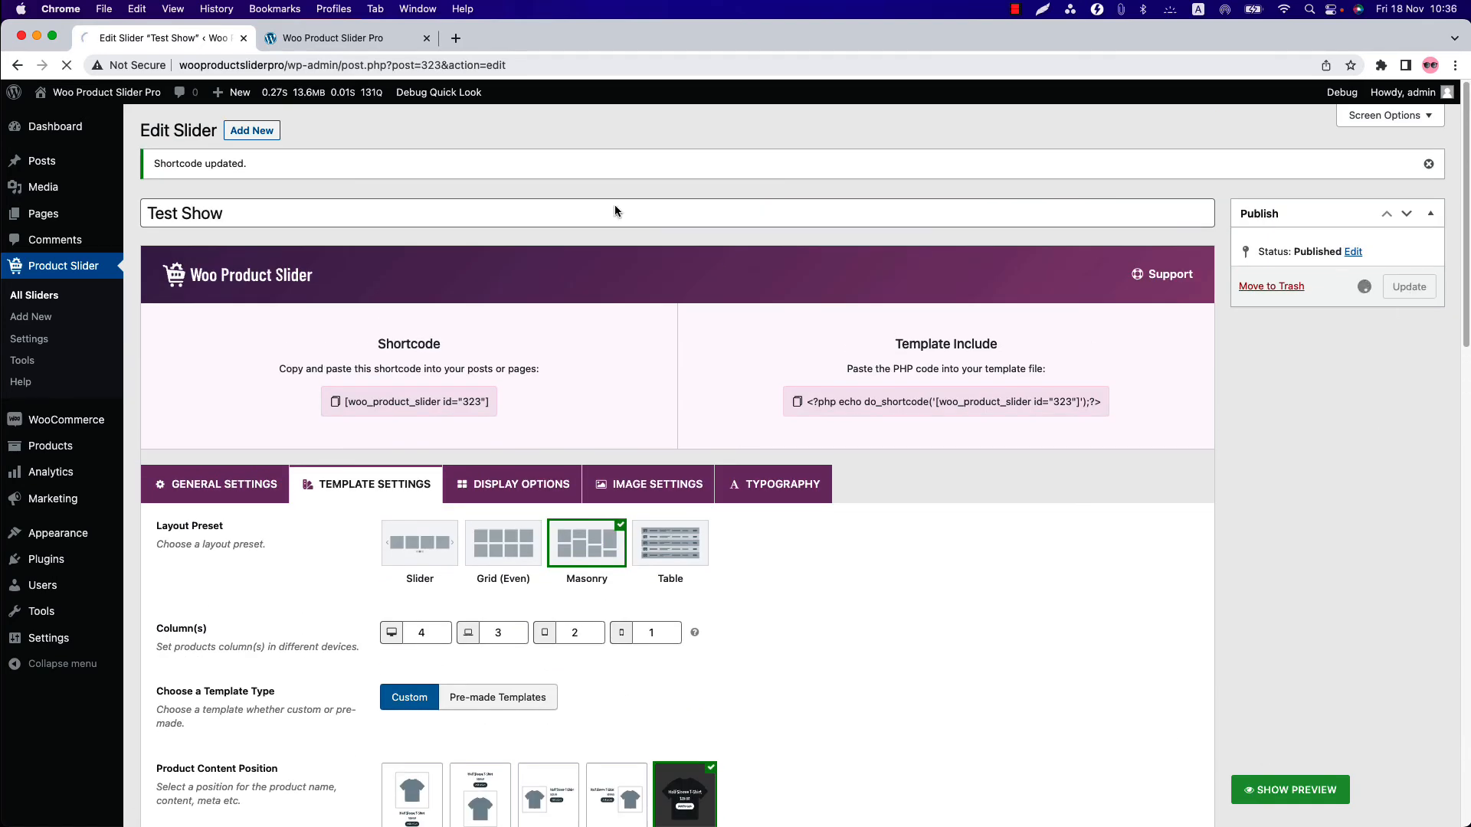
Reload the published page and check how the product descriptions appear in the overlay content.
left_click(375, 40)
left_click(66, 65)
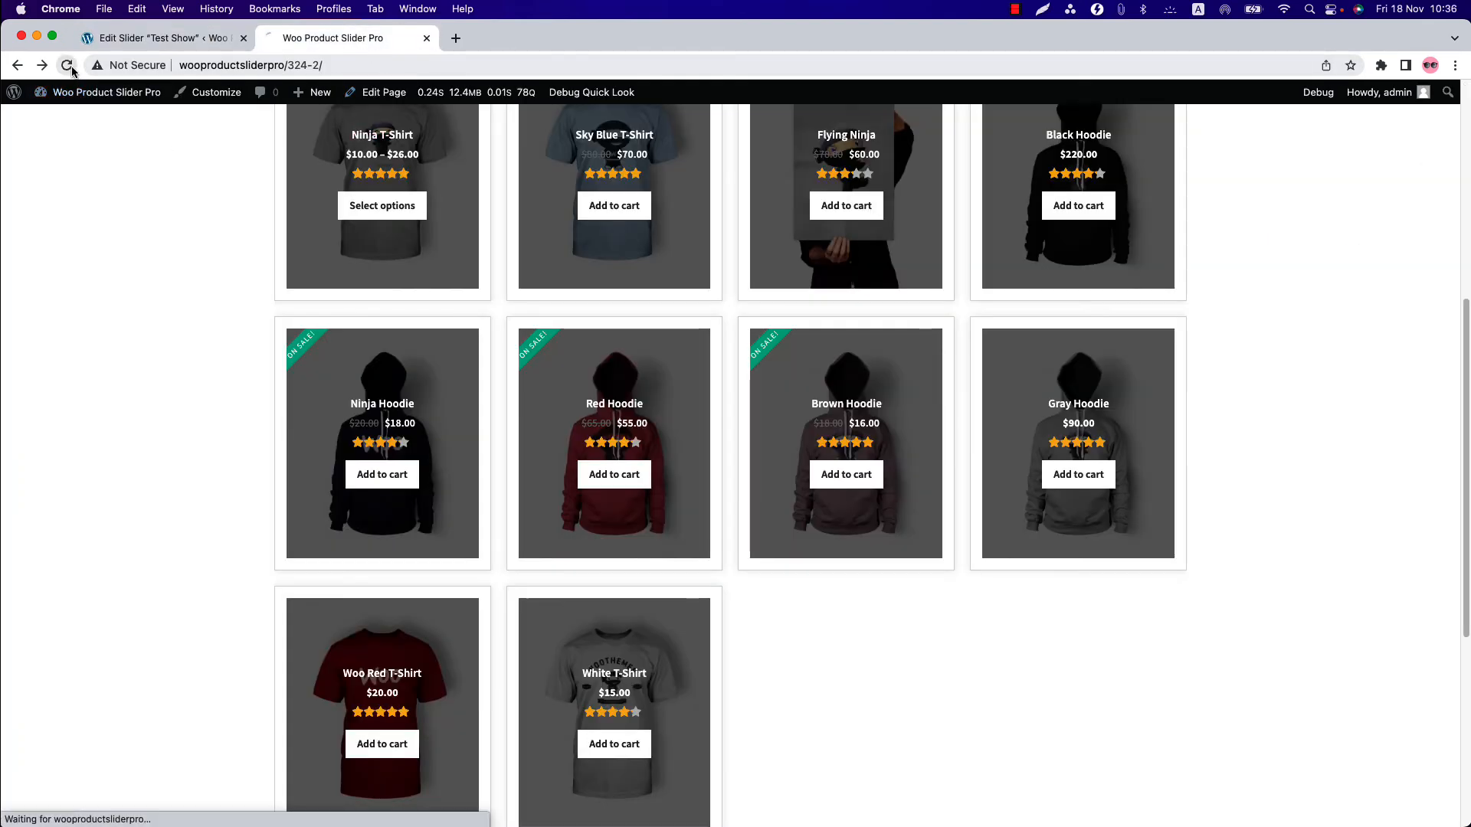
scroll(170, 525, "up", 4)
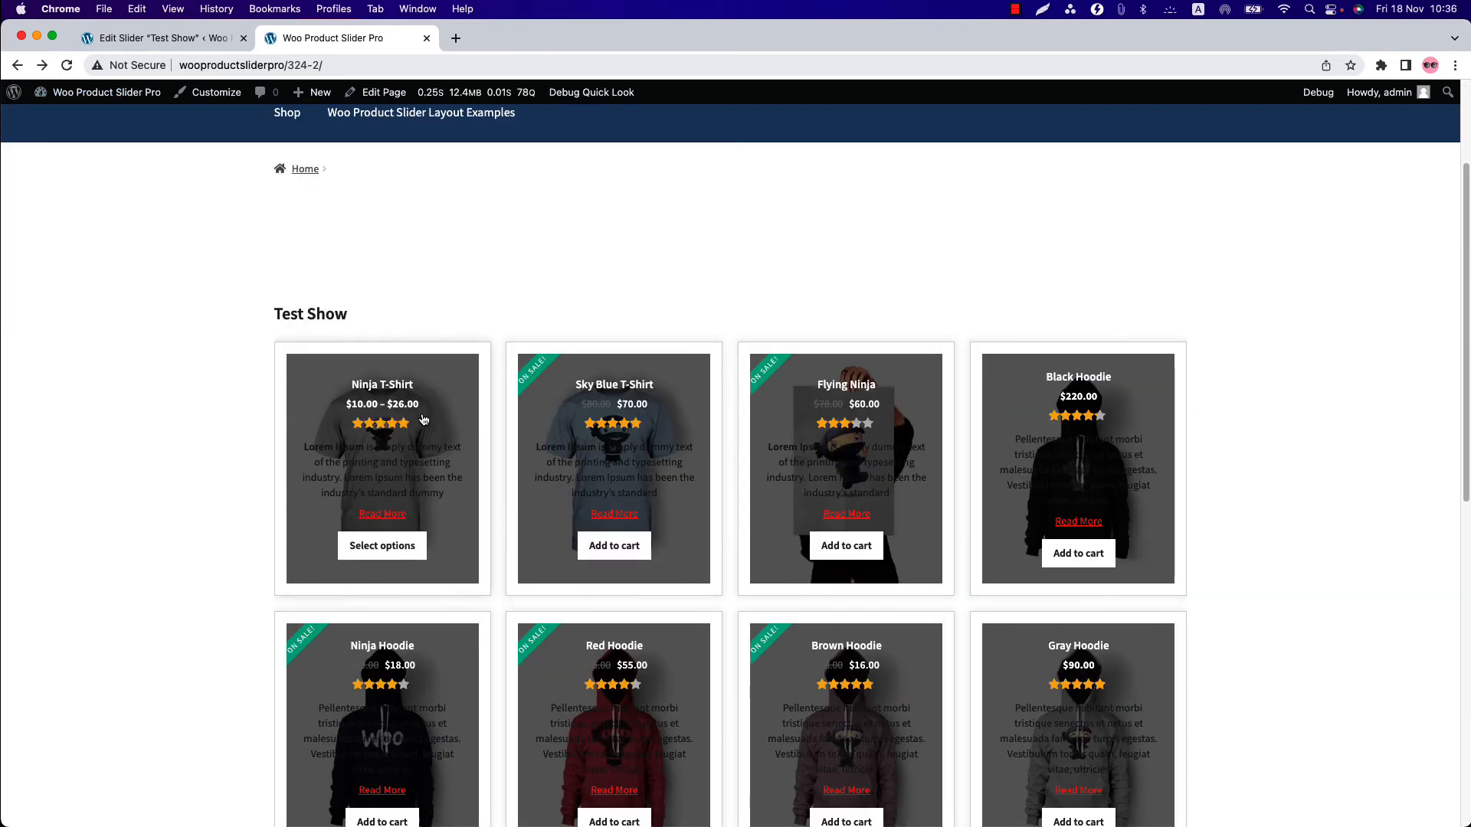
Return to the slider editor and set the product content position to Bottom.
left_click(163, 37)
scroll(445, 693, "down", 1)
scroll(444, 693, "down", 5)
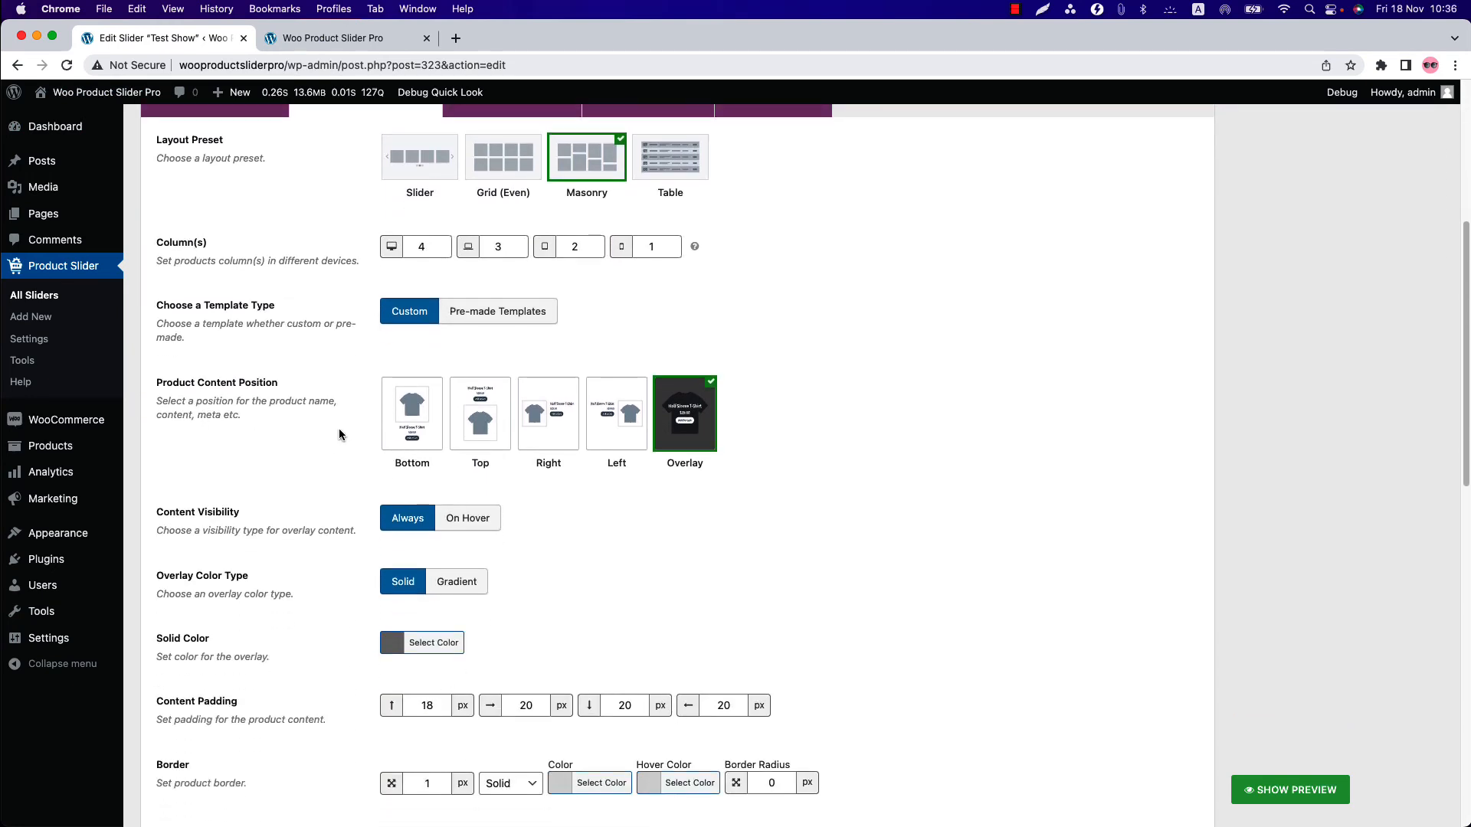
left_click(412, 414)
scroll(688, 551, "up", 1)
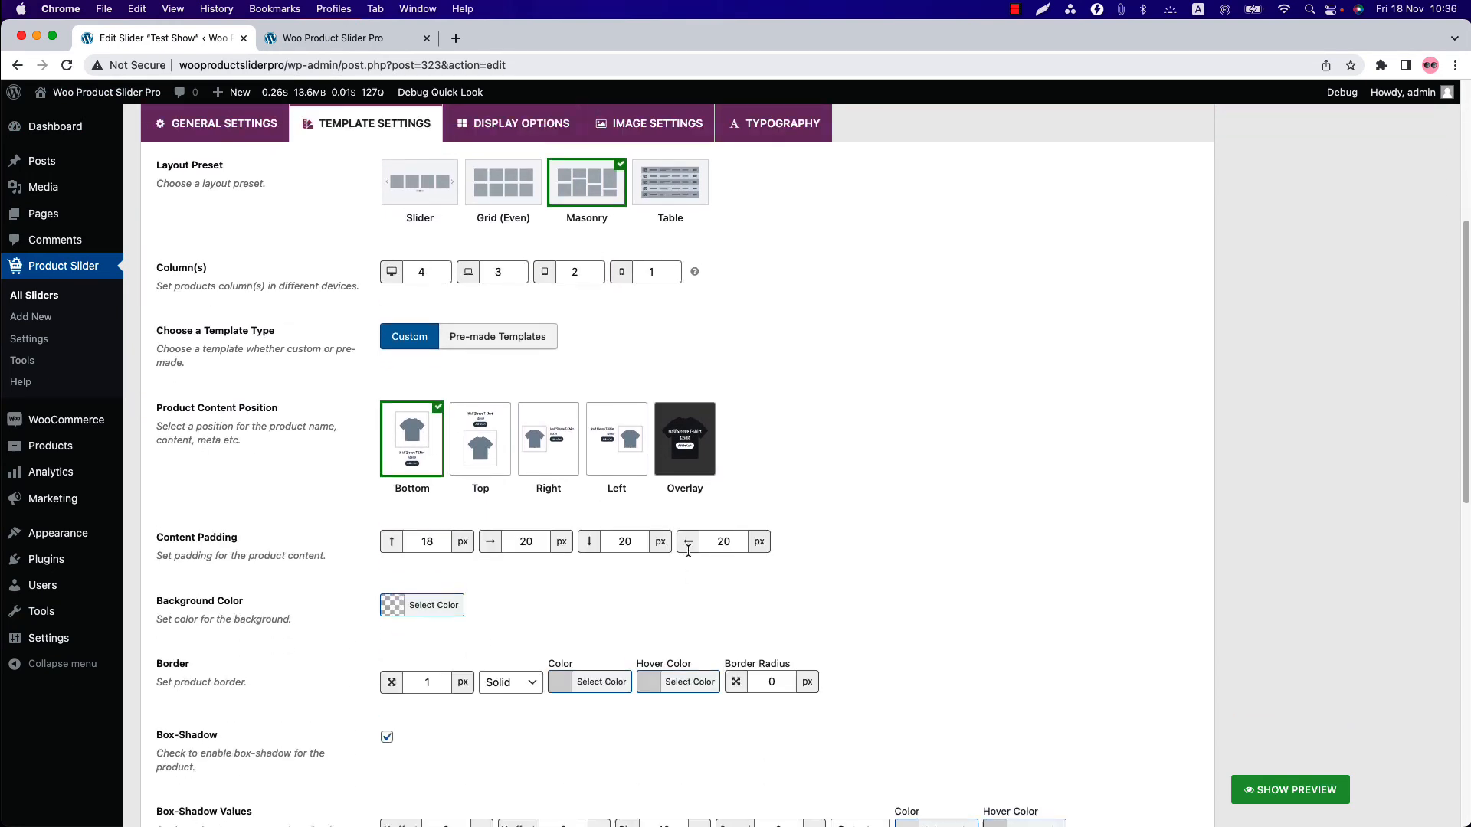
Reset the font colors of the product name and the product price to their defaults in the typography settings.
scroll(688, 550, "up", 2)
left_click(780, 239)
scroll(637, 654, "down", 3)
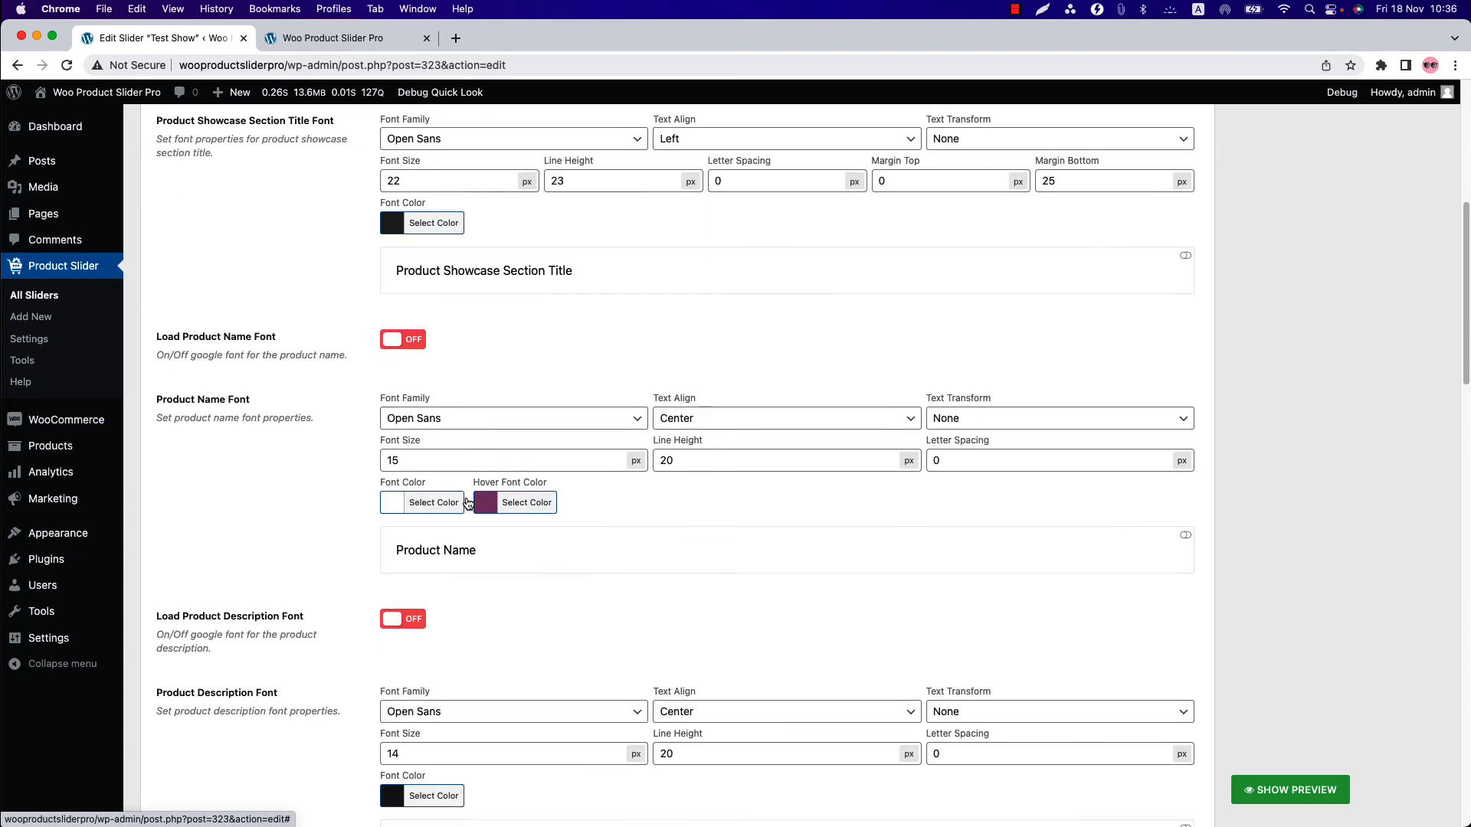
left_click(433, 442)
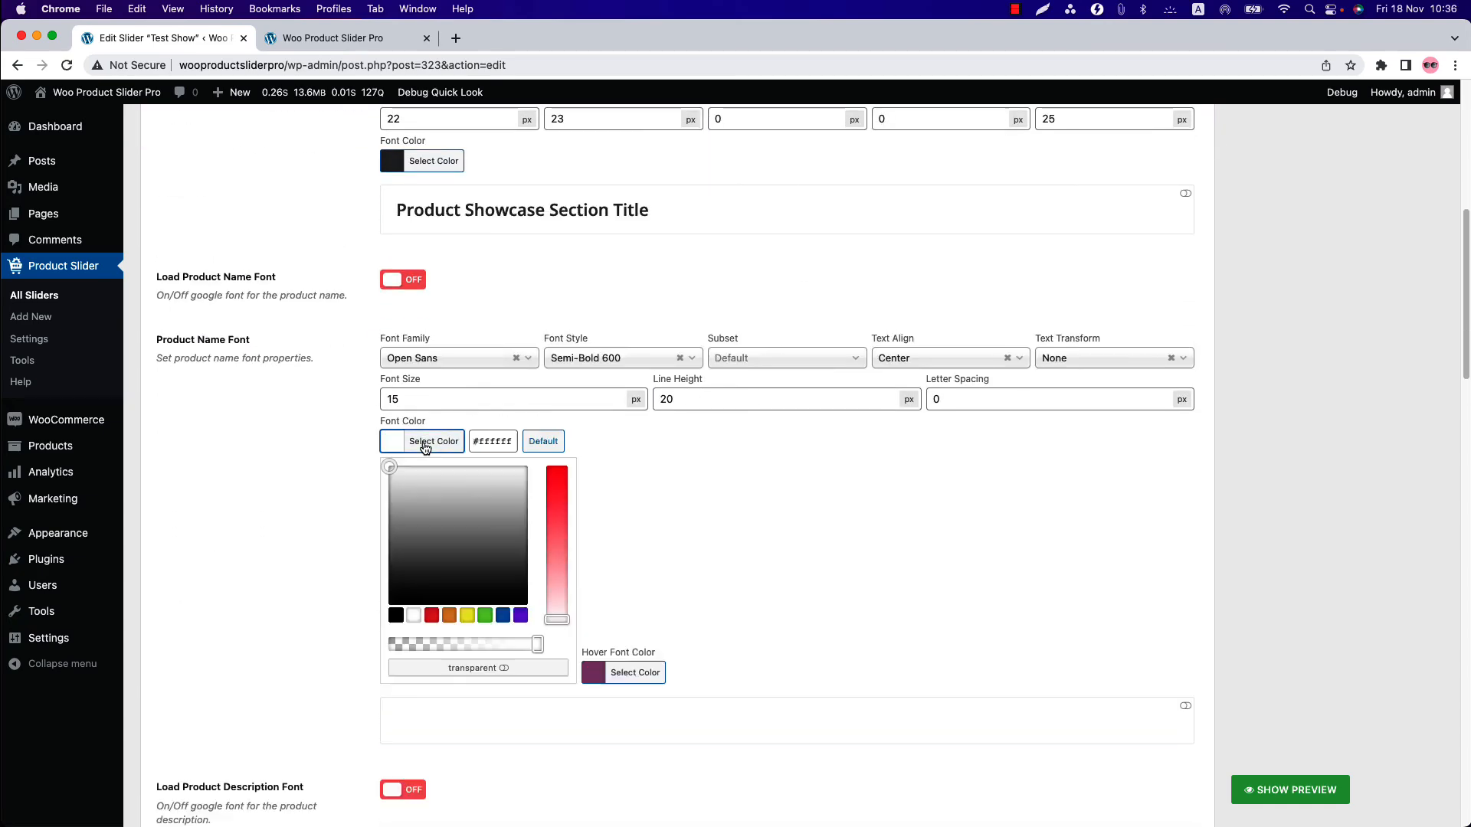
left_click(544, 443)
scroll(472, 593, "down", 10)
left_click(434, 338)
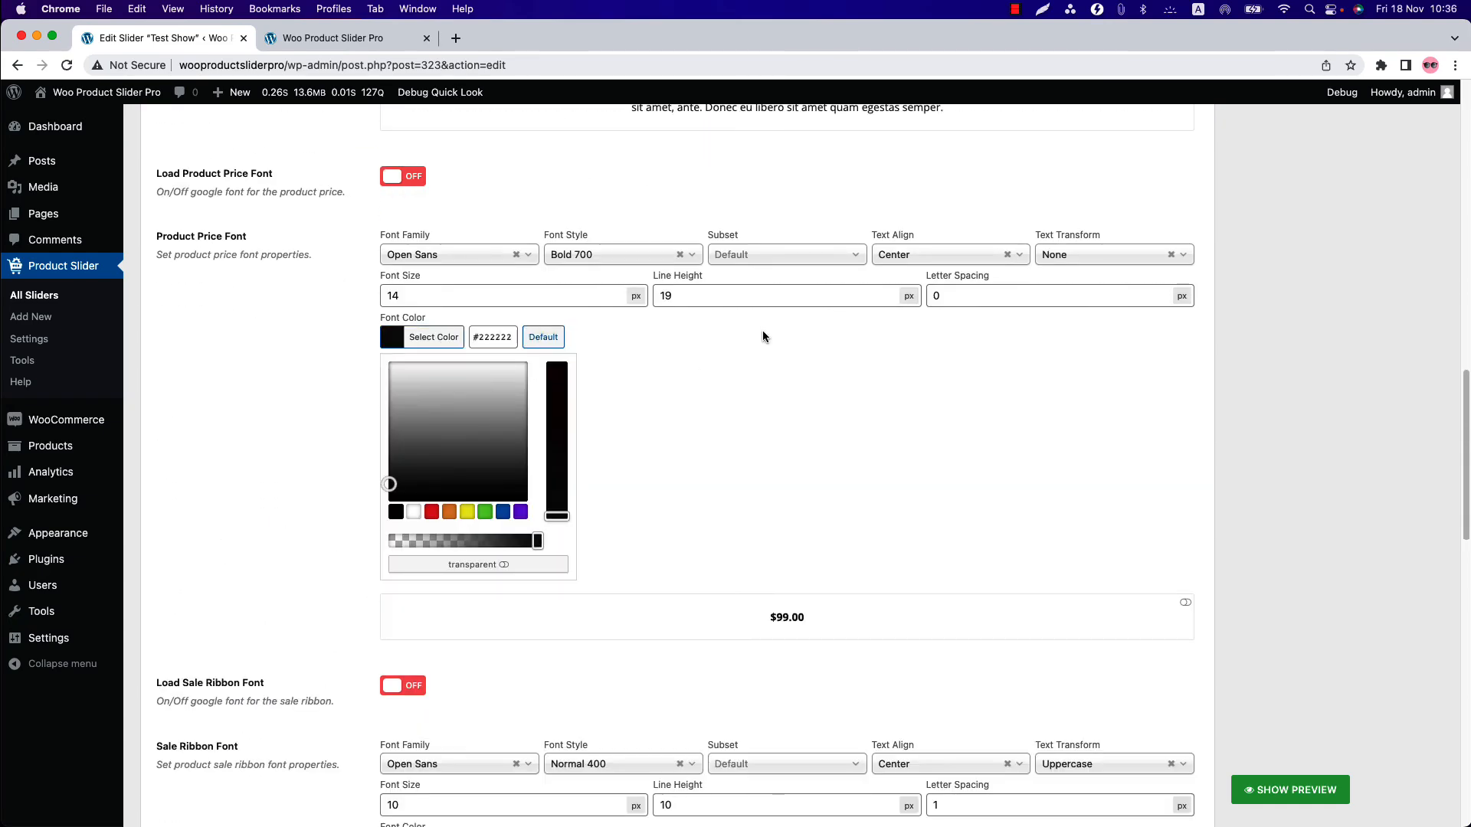
Reduce the number of products to show per page to 8 in the template settings' pagination section.
scroll(781, 459, "up", 15)
left_click(361, 484)
scroll(439, 742, "down", 15)
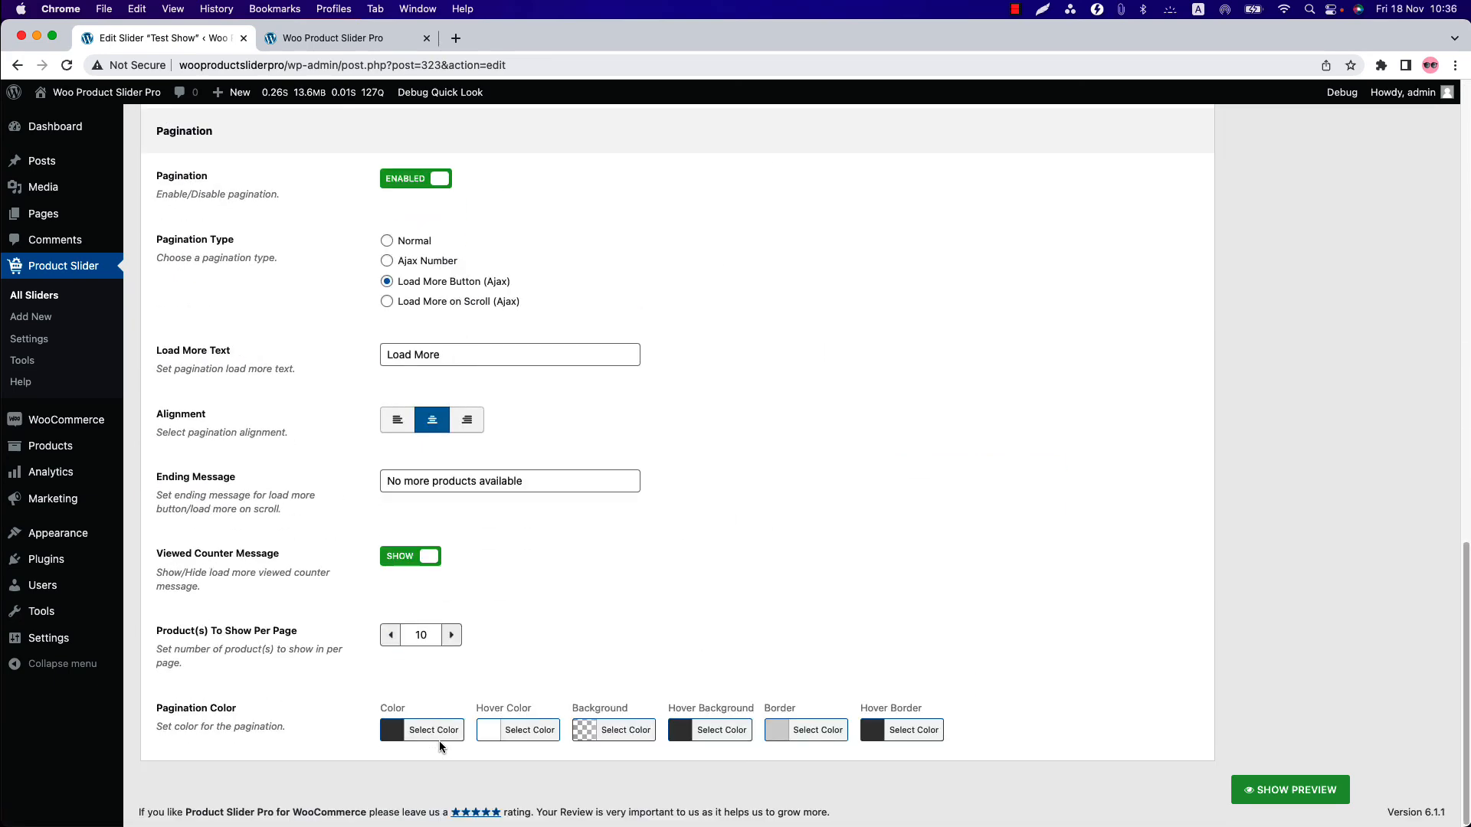
left_click(390, 635)
left_click(390, 636)
scroll(959, 616, "up", 15)
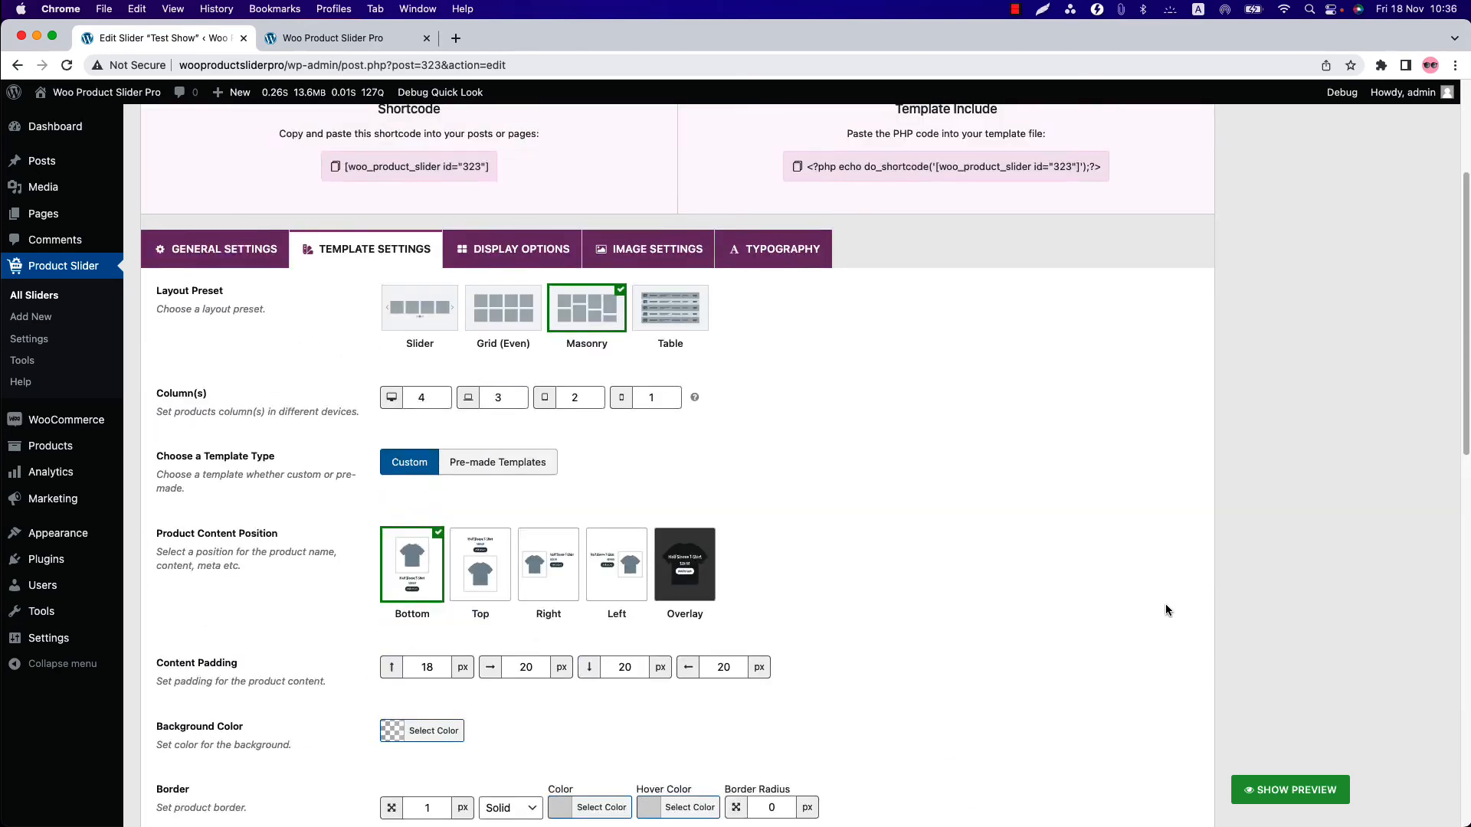
Update the slider and reload the published page to load the masonry layout.
left_click(1424, 288)
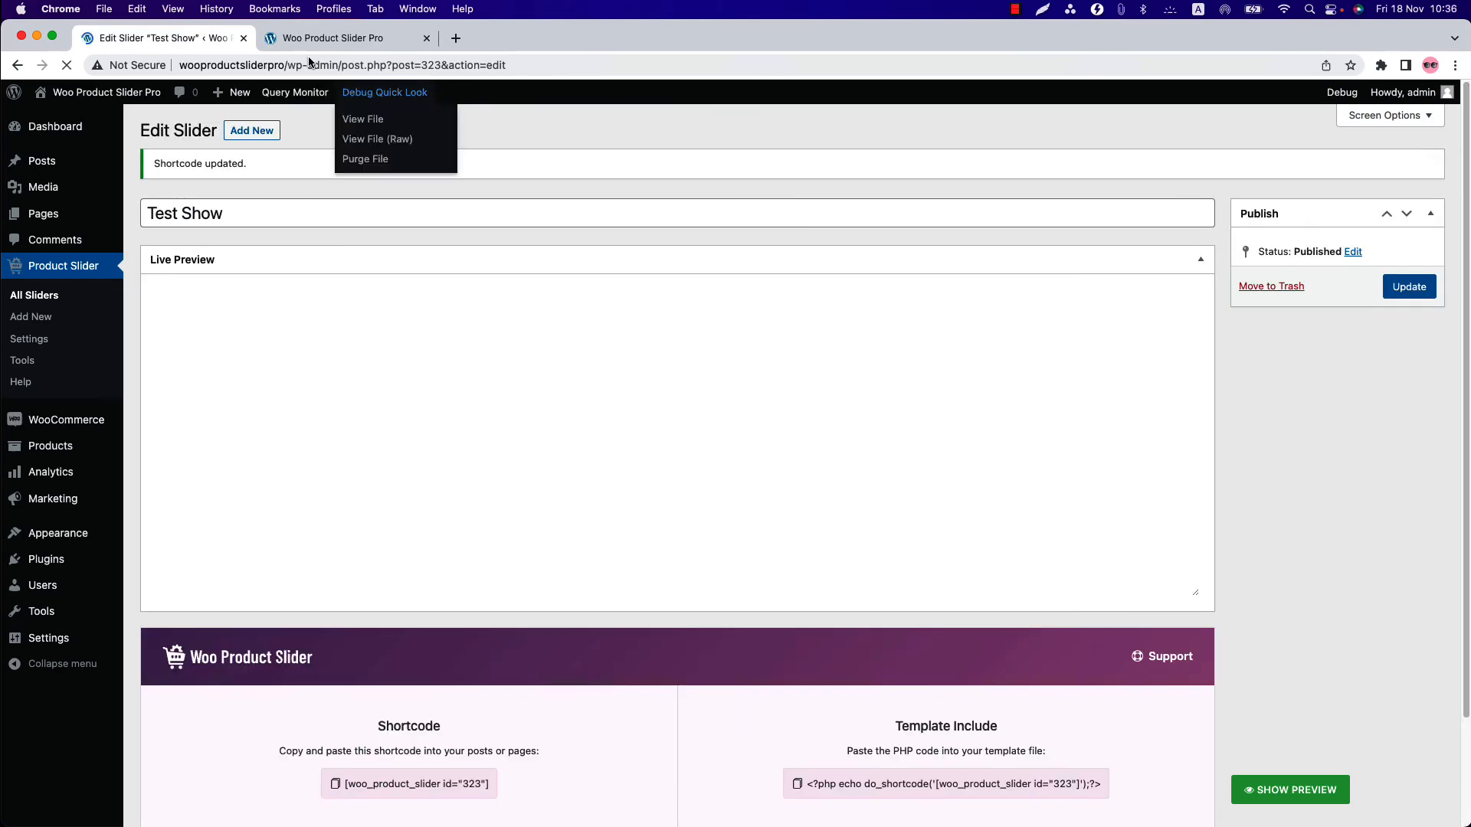
left_click(332, 38)
left_click(67, 65)
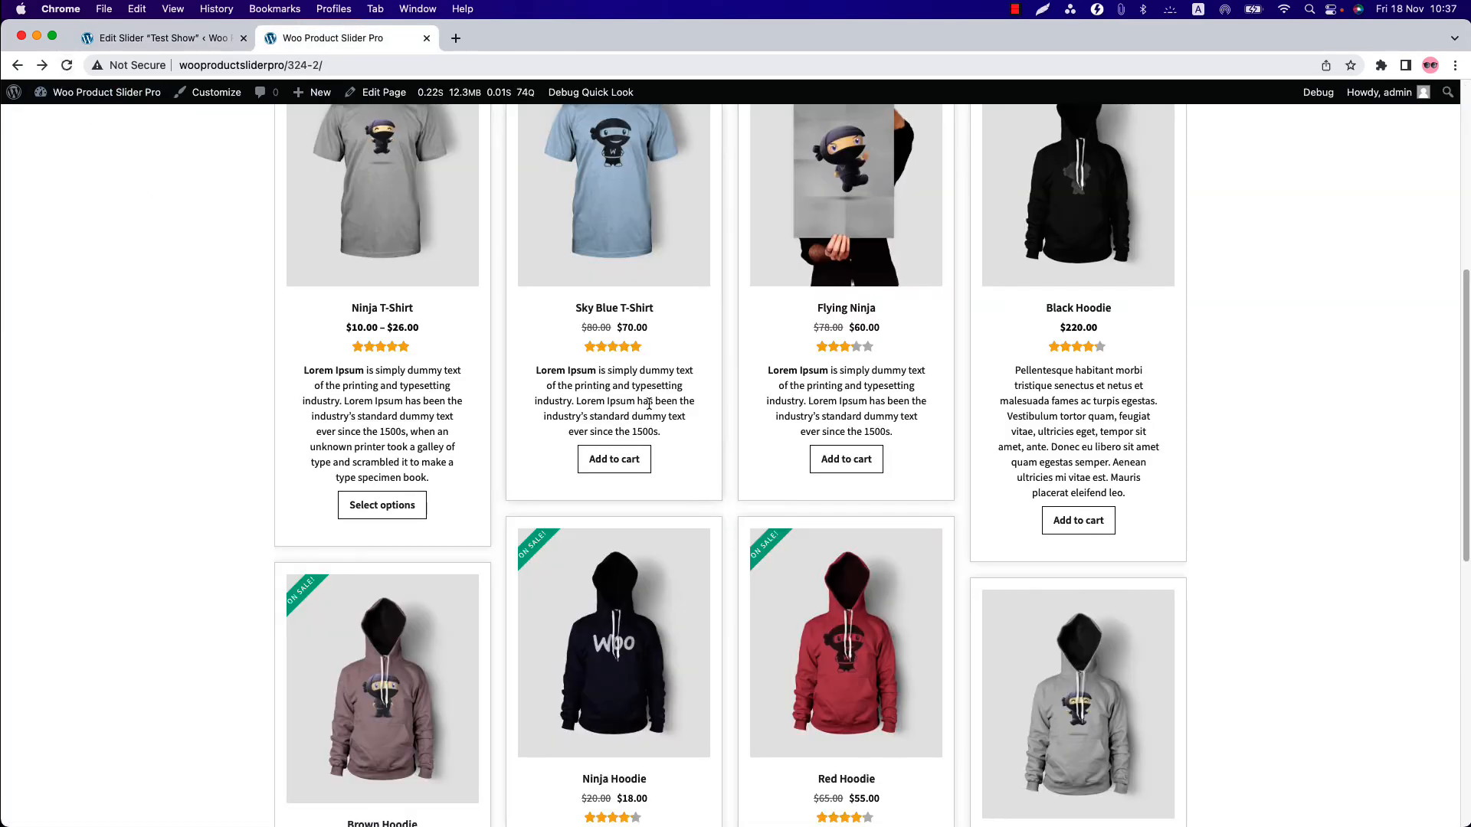
Examine the masonry product layout on the published page, from the section title down to the Load More button.
scroll(793, 385, "down", 4)
scroll(796, 387, "down", 2)
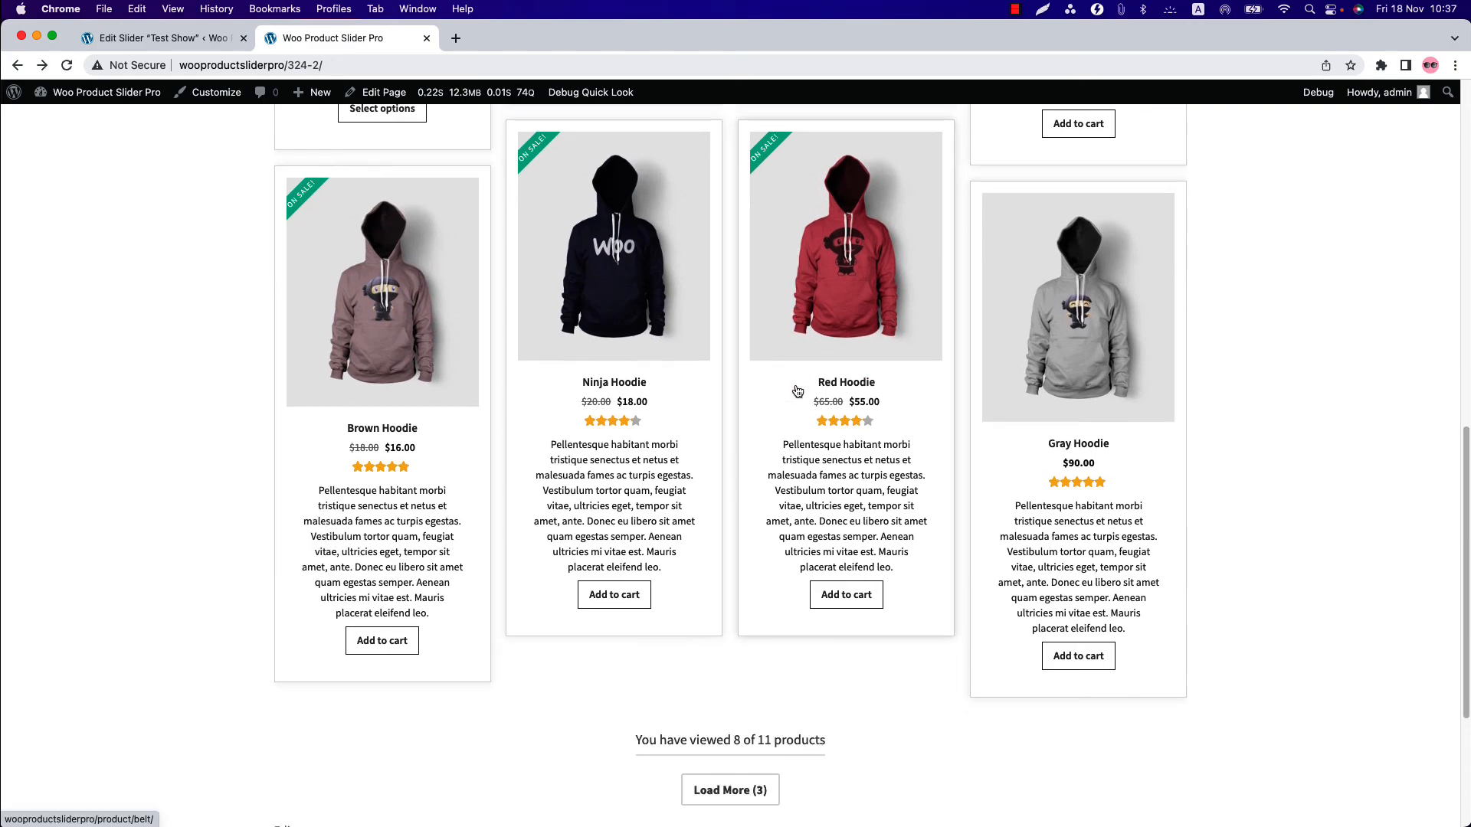
scroll(797, 389, "up", 12)
scroll(798, 392, "down", 10)
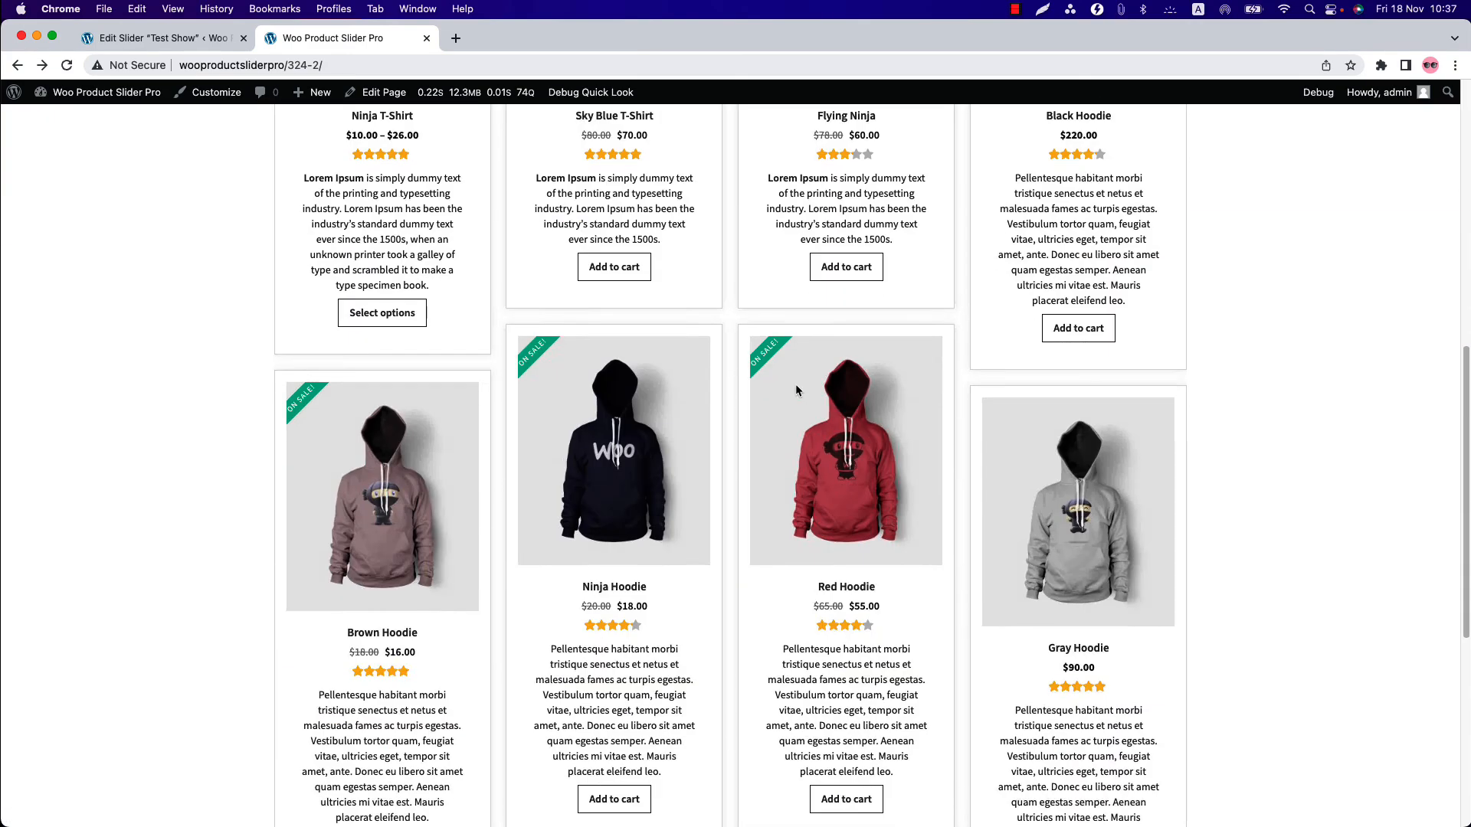
scroll(796, 389, "down", 3)
scroll(797, 389, "up", 9)
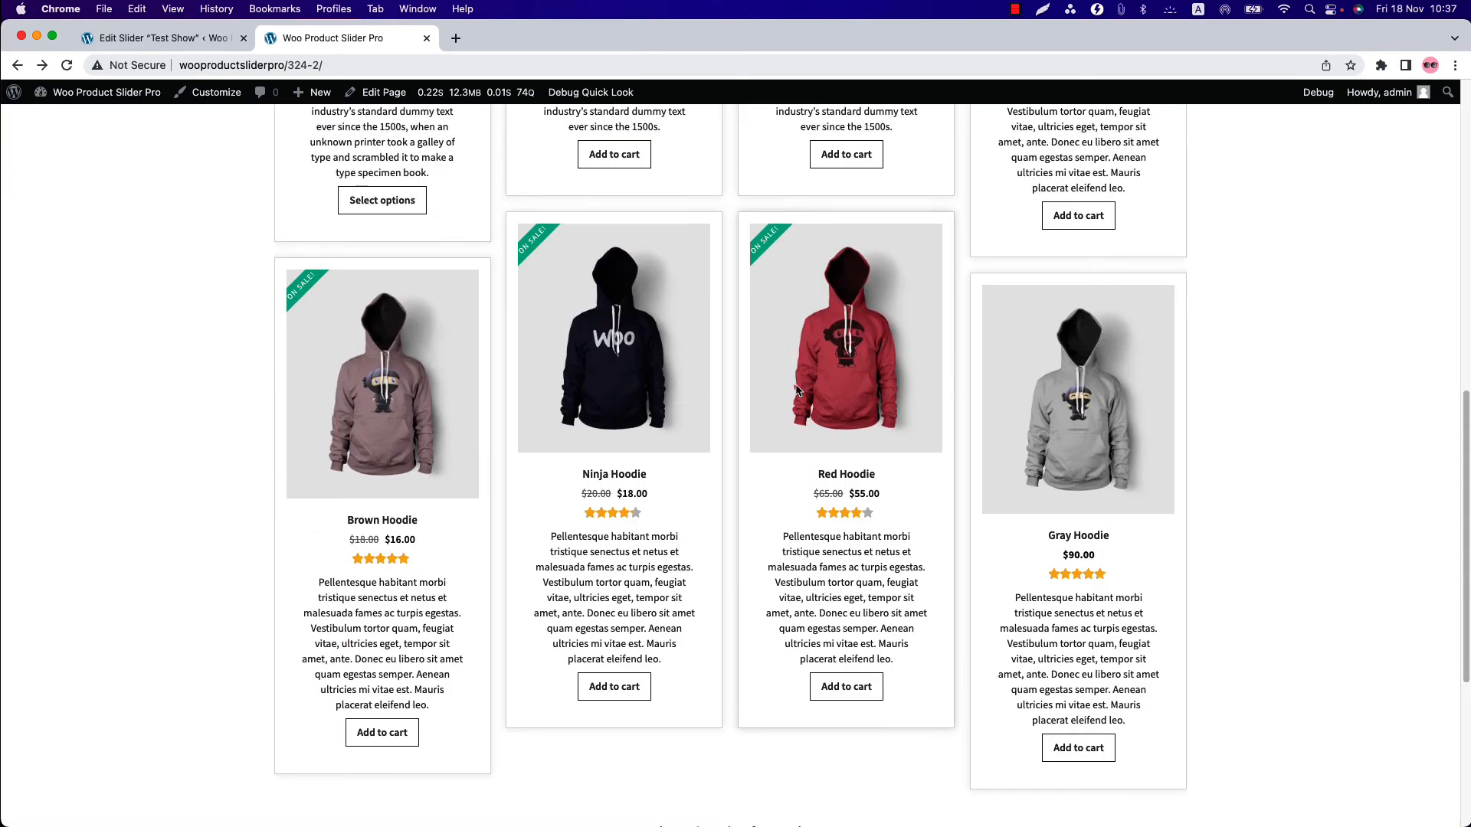
scroll(796, 391, "up", 2)
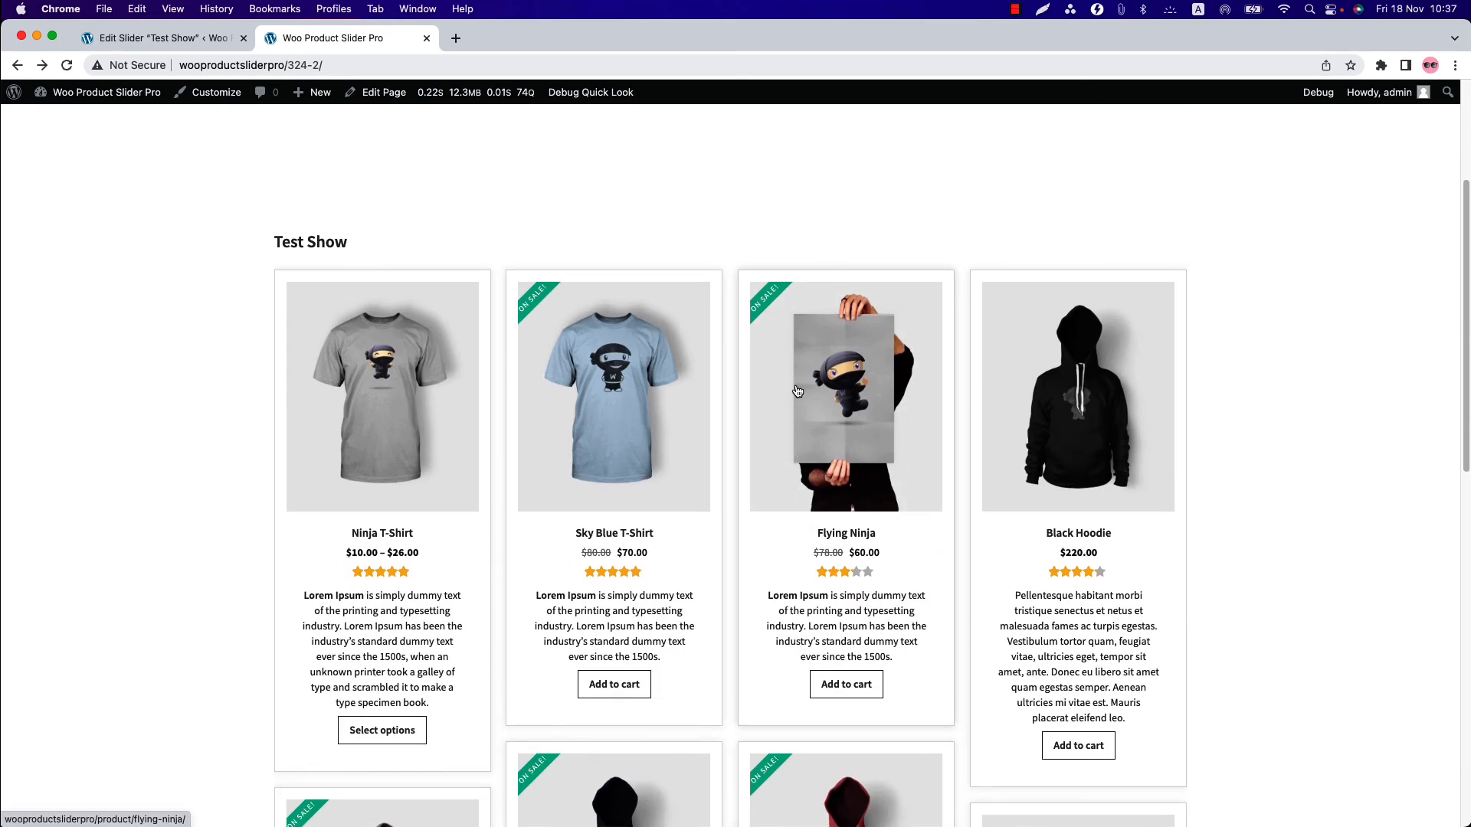